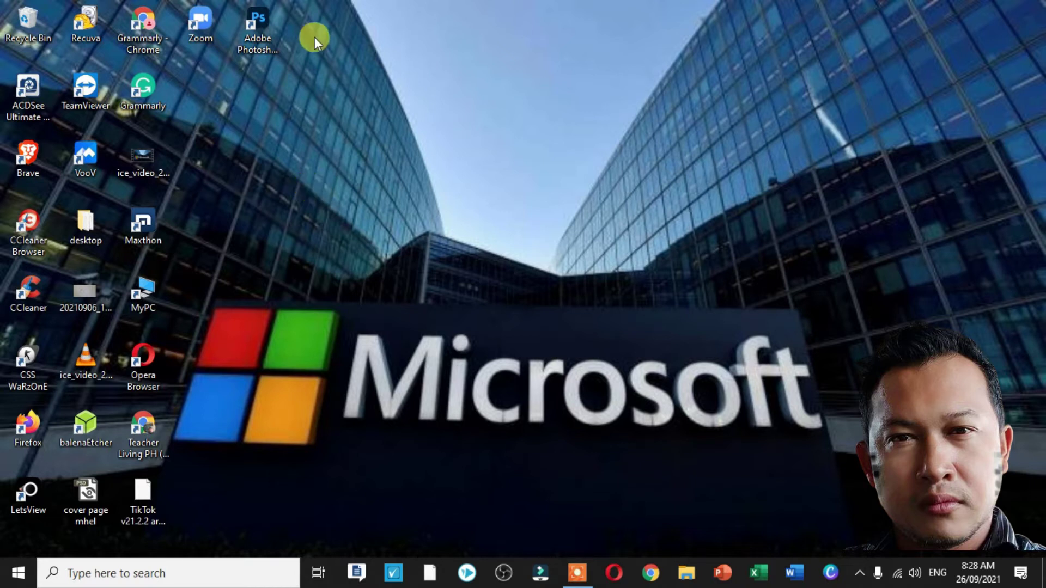
Launch Photoshop and bring up the New Document dialog from the Home screen
{"action": "left_click", "coordinate": [254, 10]}
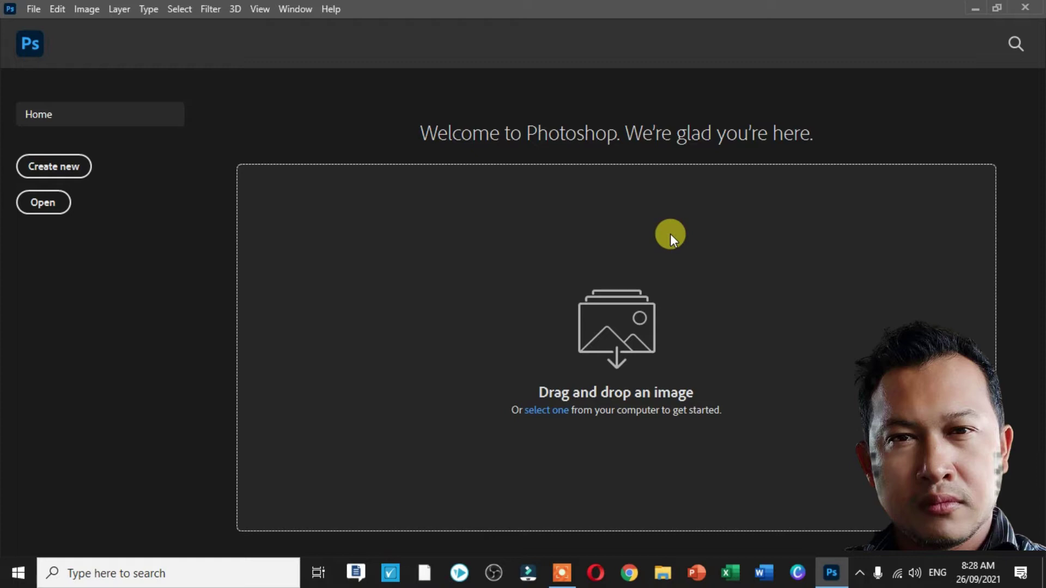
{"action": "left_click", "coordinate": [69, 167]}
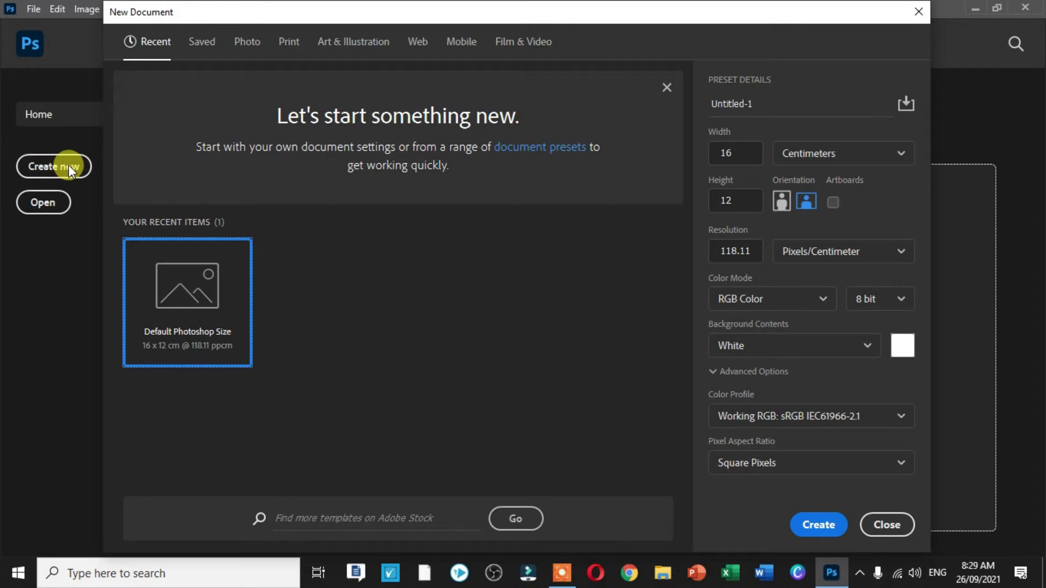
Create a 2100 × 1500 px, 300 ppi document from the Photo Landscape 7 x 5 preset
{"action": "left_click", "coordinate": [239, 44]}
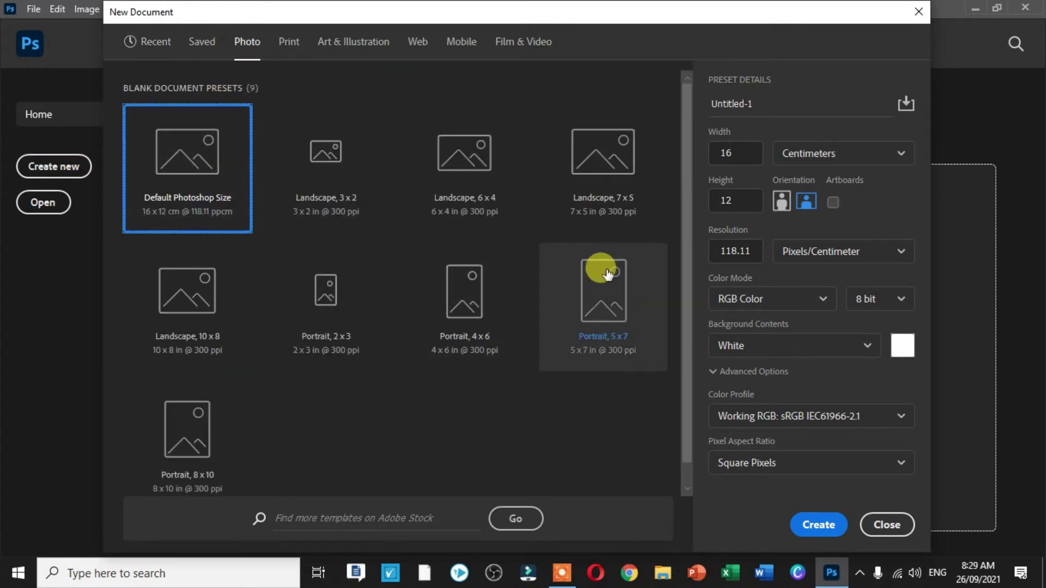
{"action": "left_click", "coordinate": [626, 182]}
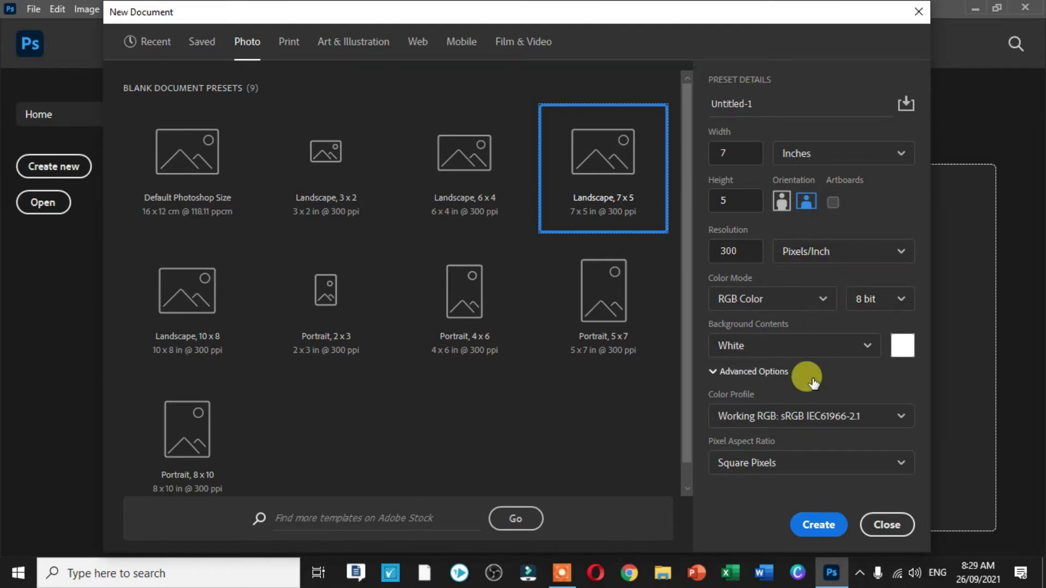
{"action": "left_click", "coordinate": [812, 526]}
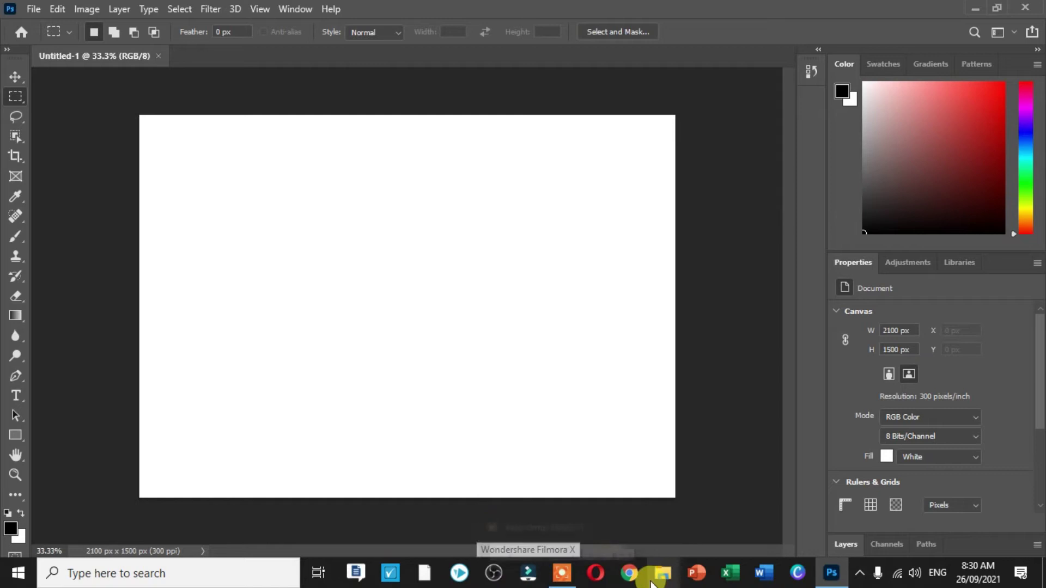
Google 'size of passport id' to find 1.8 × 1.4 inches, then return to Photoshop
{"action": "left_click", "coordinate": [632, 574]}
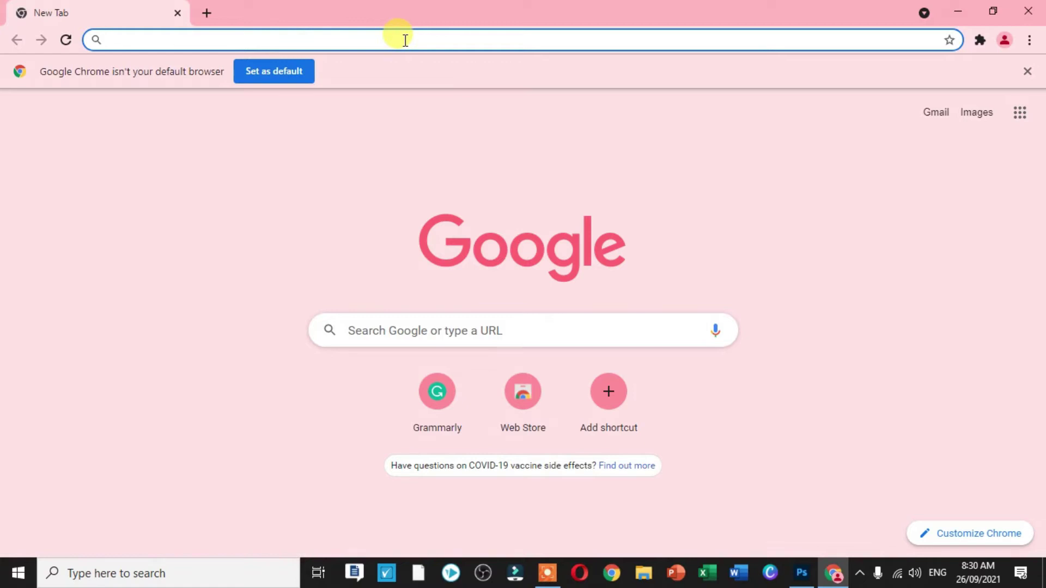
{"action": "left_click", "coordinate": [403, 331]}
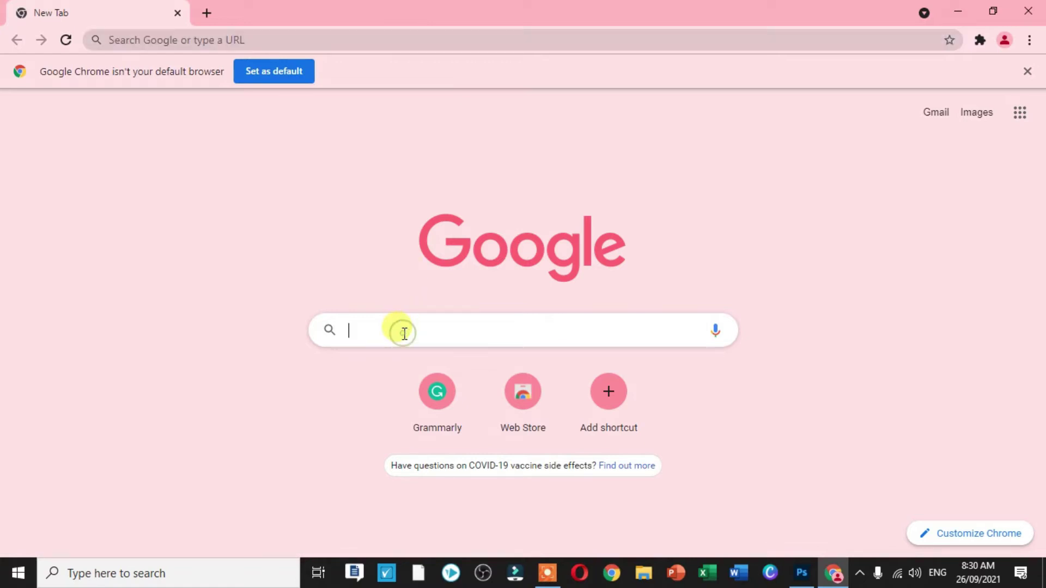
{"action": "type", "text": "p"}
{"action": "key", "text": "BackSpace"}
{"action": "type", "text": "size o"}
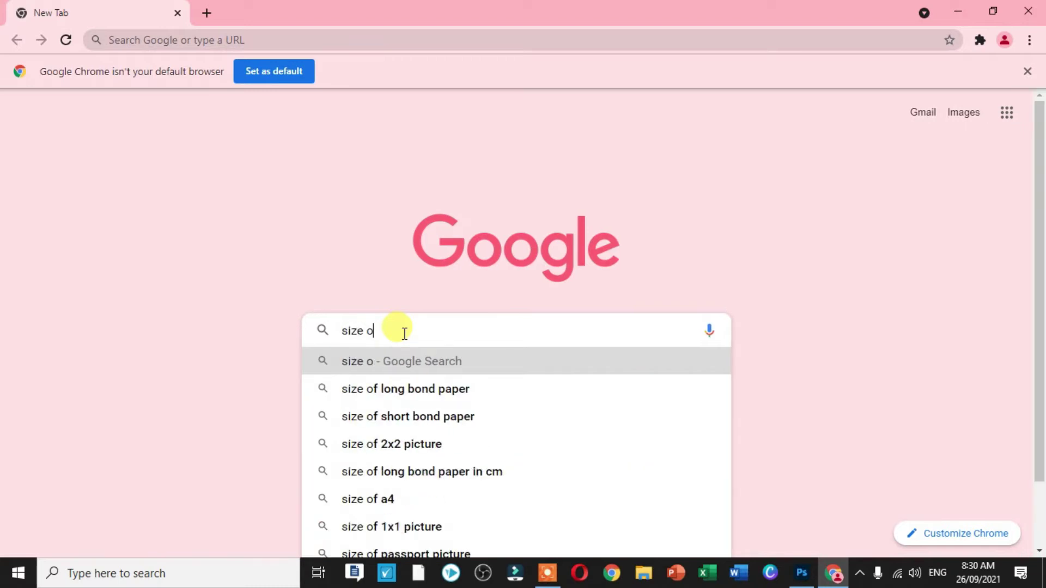
{"action": "type", "text": "f passwor"}
{"action": "type", "text": "t"}
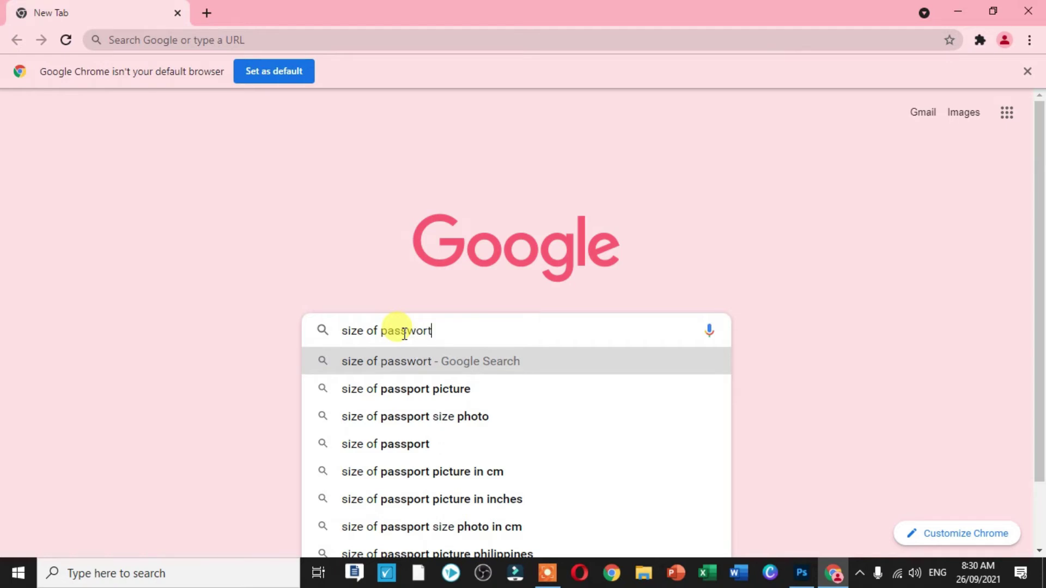
{"action": "key", "text": "BackSpace"}
{"action": "key", "text": "BackSpace"}
{"action": "key", "text": "BackSpace"}
{"action": "key", "text": "BackSpace"}
{"action": "type", "text": "po"}
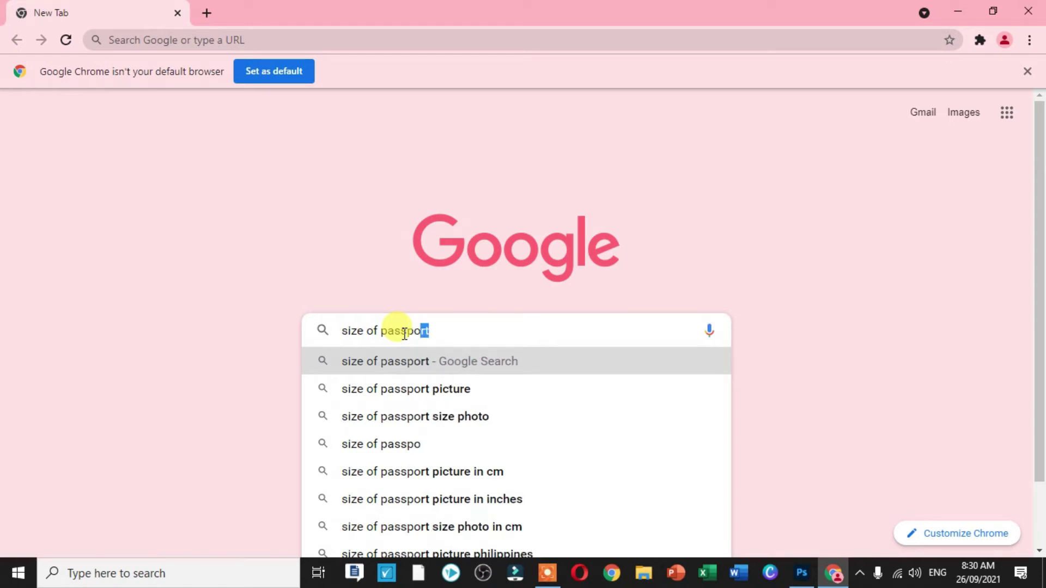
{"action": "type", "text": "rt id"}
{"action": "key", "text": "Return"}
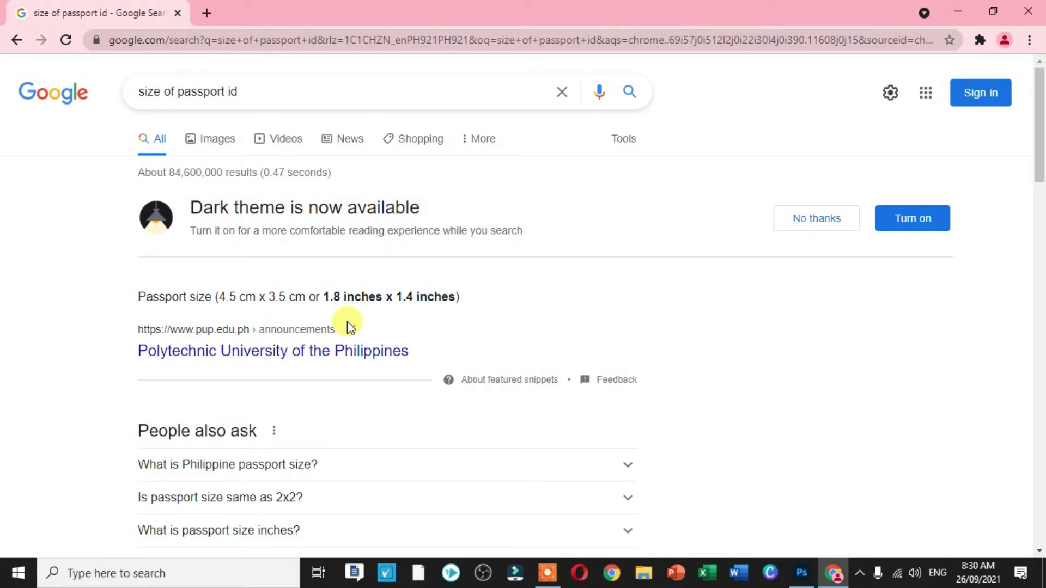
{"action": "left_click", "coordinate": [797, 582]}
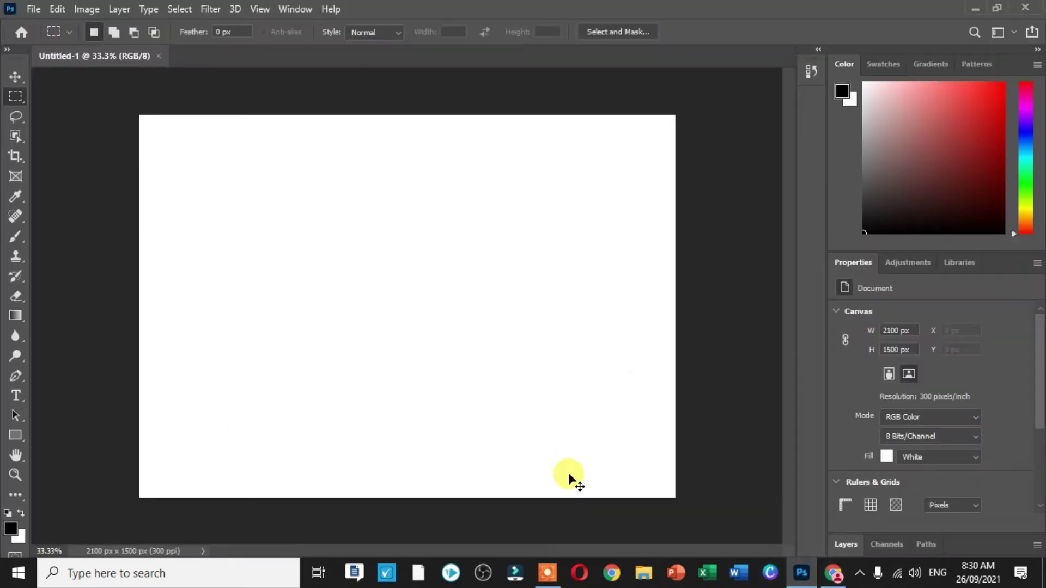
Reopen New Document with Ctrl+N, select the Width value, and switch to Chrome
{"action": "key", "text": "ctrl+n"}
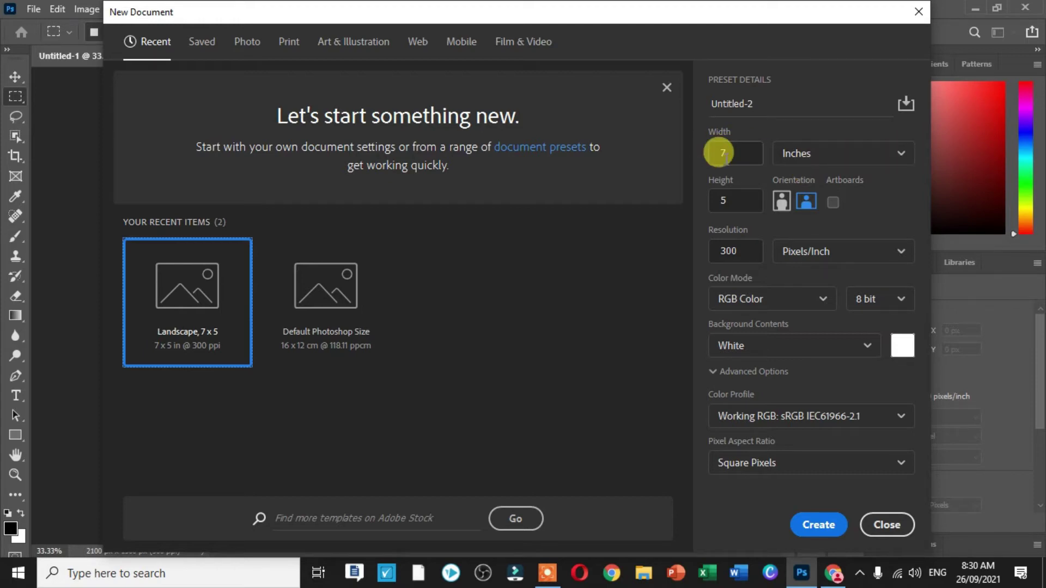
{"action": "double_click", "coordinate": [720, 155]}
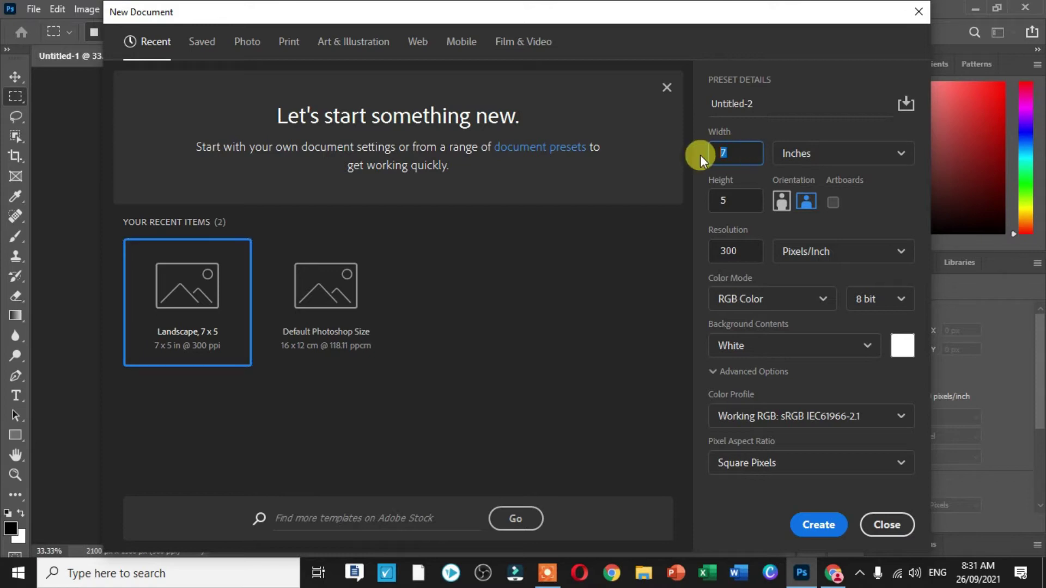
{"action": "left_click", "coordinate": [612, 573]}
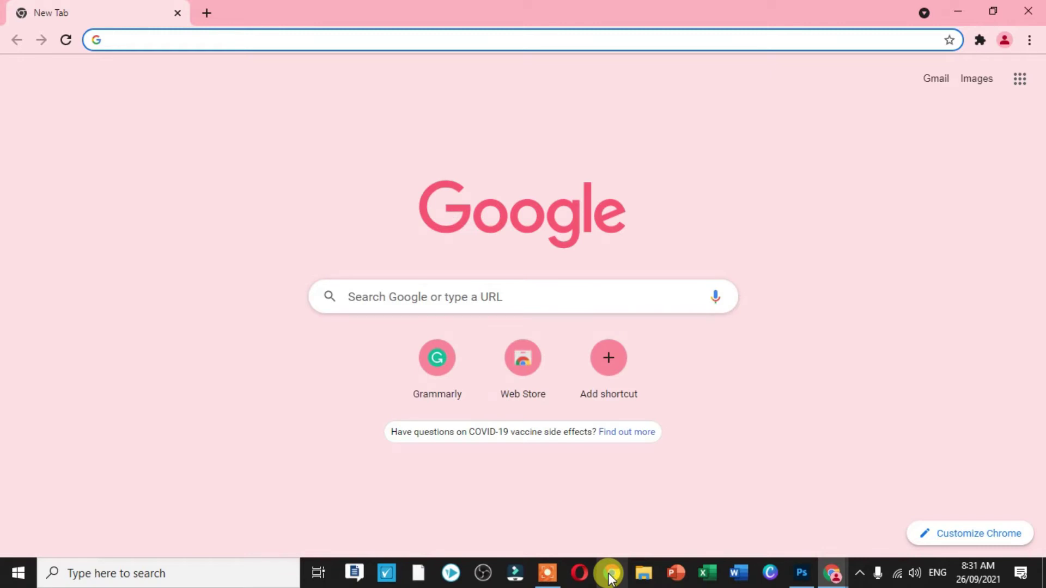
Rerun the 'size of passport id' Google search, then minimise Chrome
{"action": "left_click", "coordinate": [536, 301]}
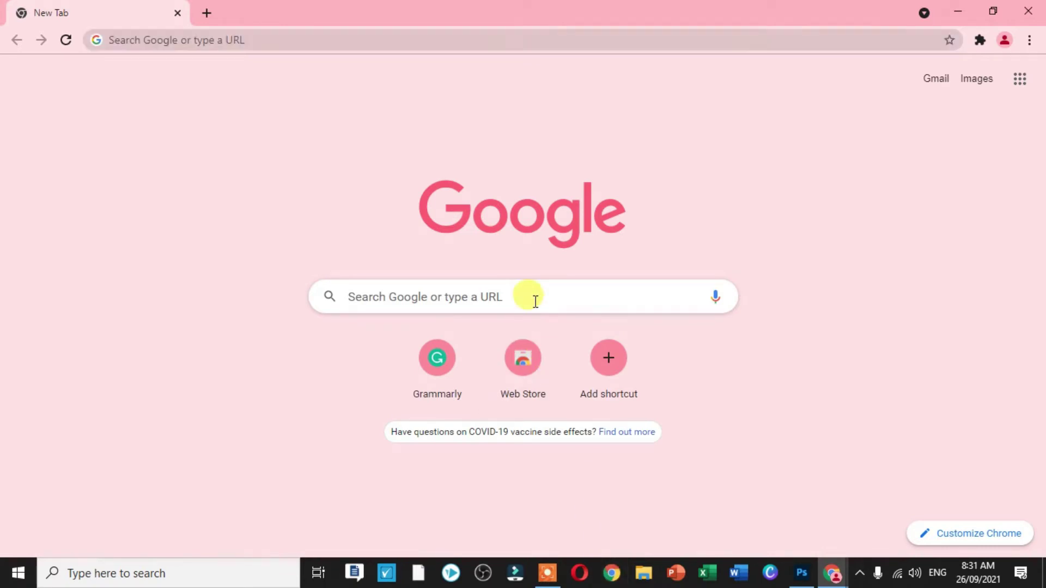
{"action": "left_click", "coordinate": [521, 332]}
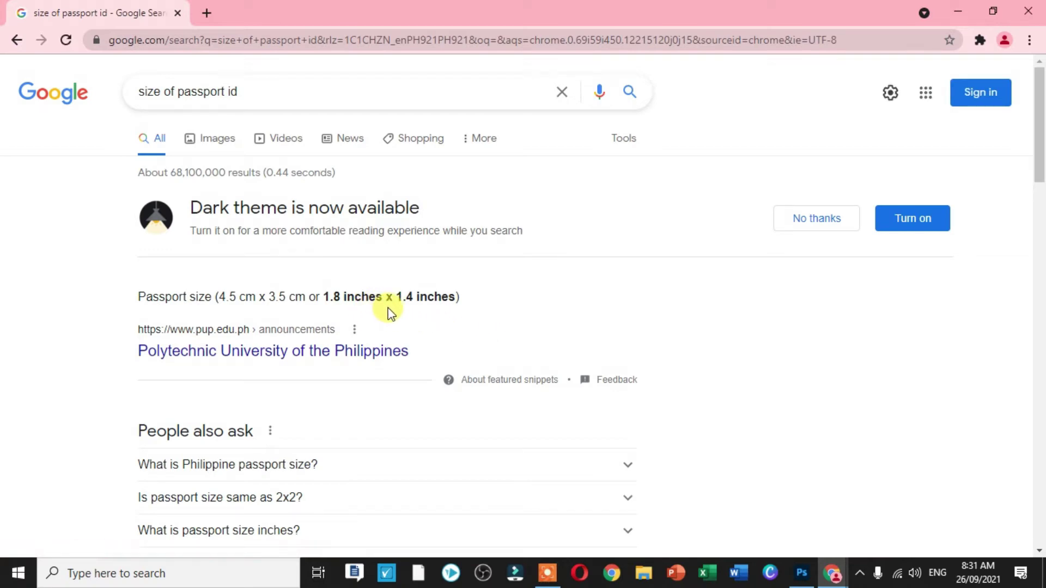
{"action": "left_click", "coordinate": [956, 8]}
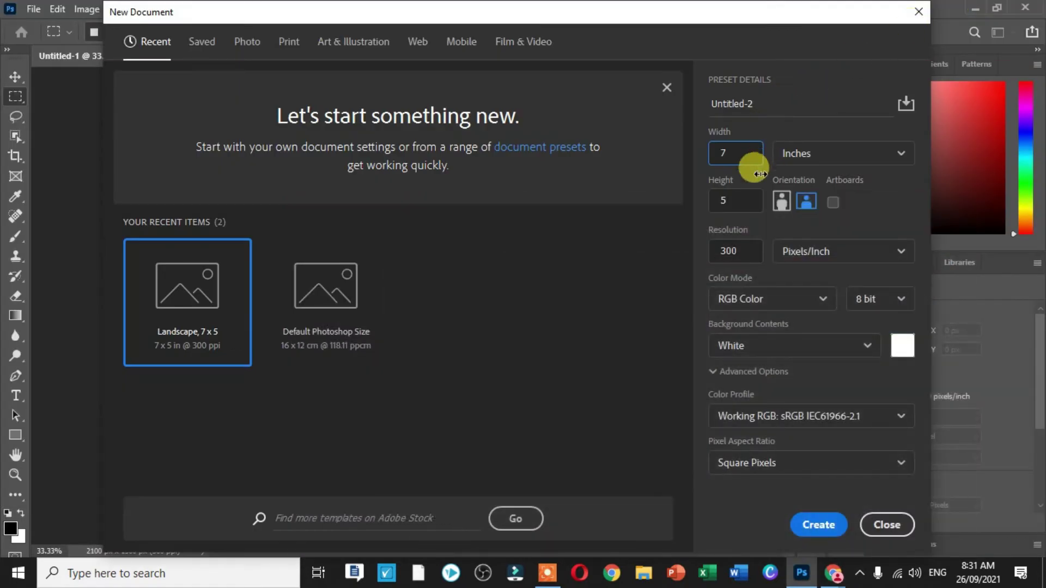
Create a 1.4 × 1.8 inch document (420 × 540 px at 300 ppi)
{"action": "double_click", "coordinate": [754, 201]}
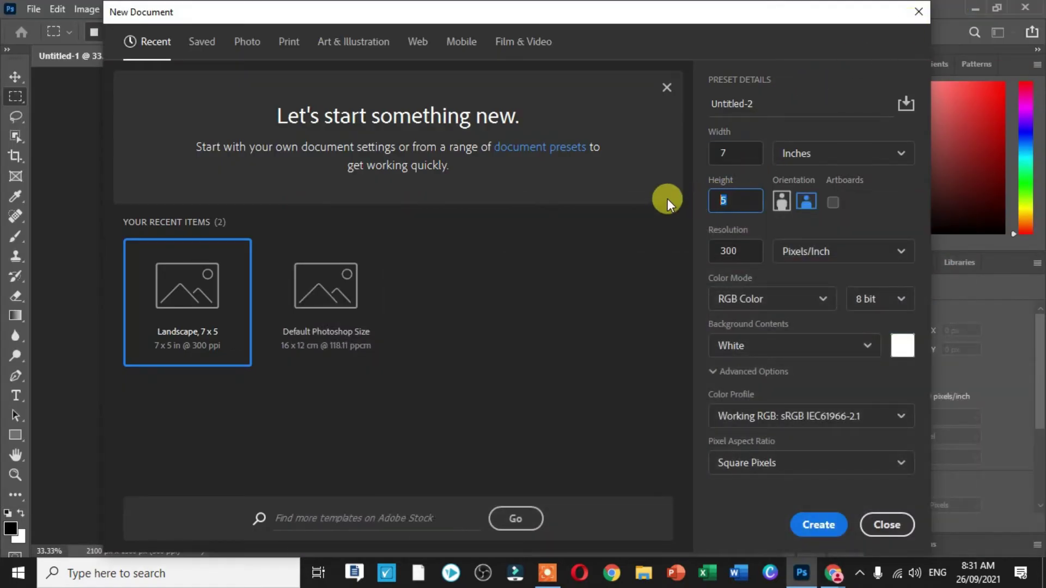
{"action": "type", "text": "1.8"}
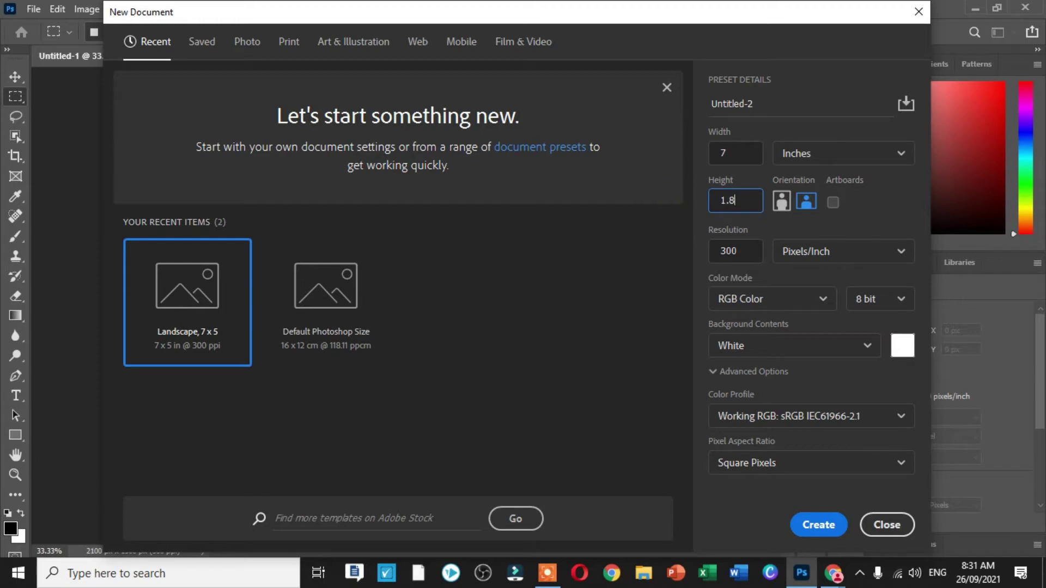
{"action": "double_click", "coordinate": [744, 153]}
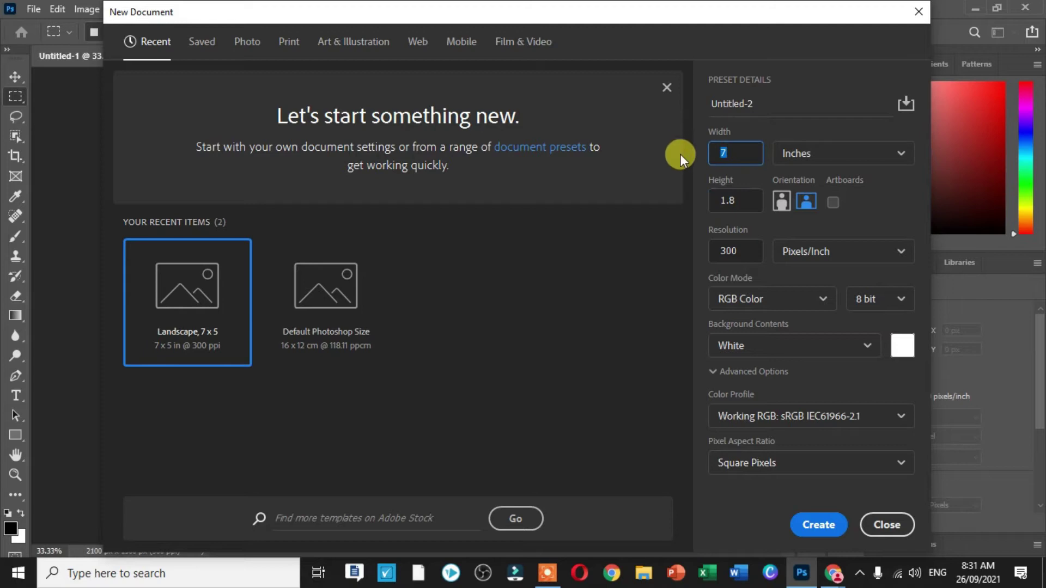
{"action": "type", "text": "1.4"}
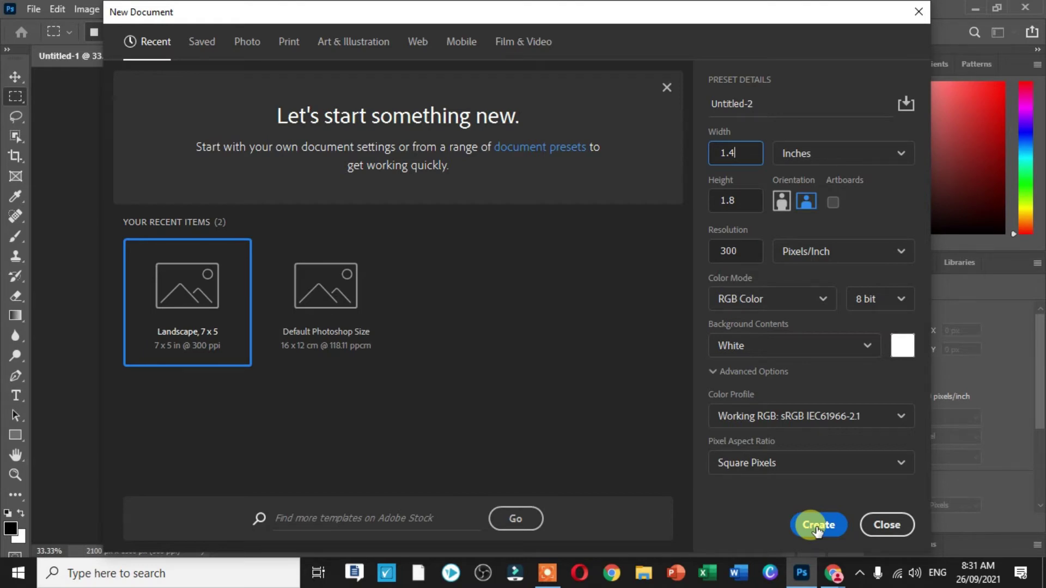
{"action": "left_click", "coordinate": [818, 528]}
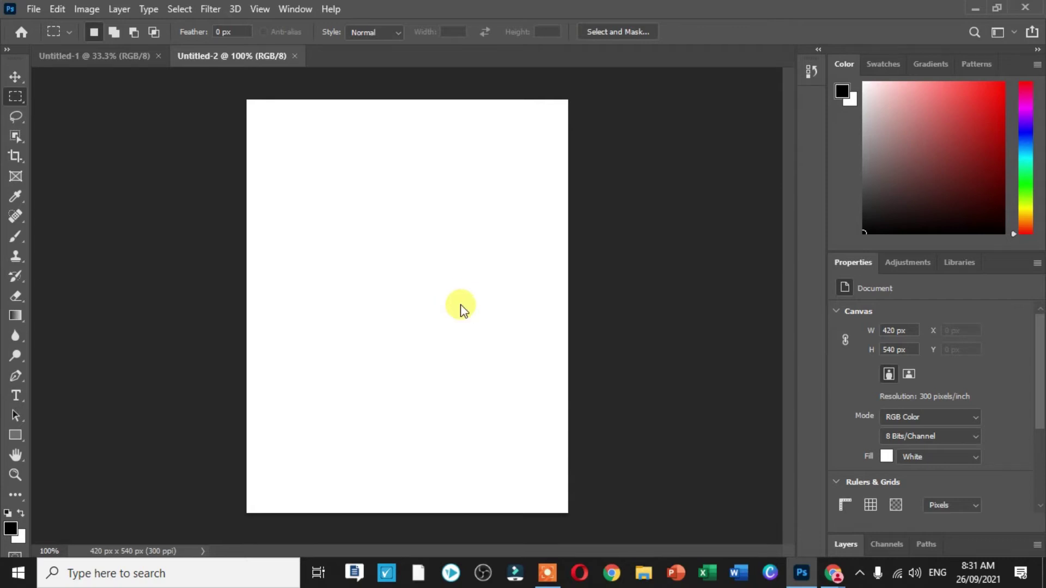
Bring up the Open dialog and browse through the Downloads folder
{"action": "key", "text": "ctrl+o"}
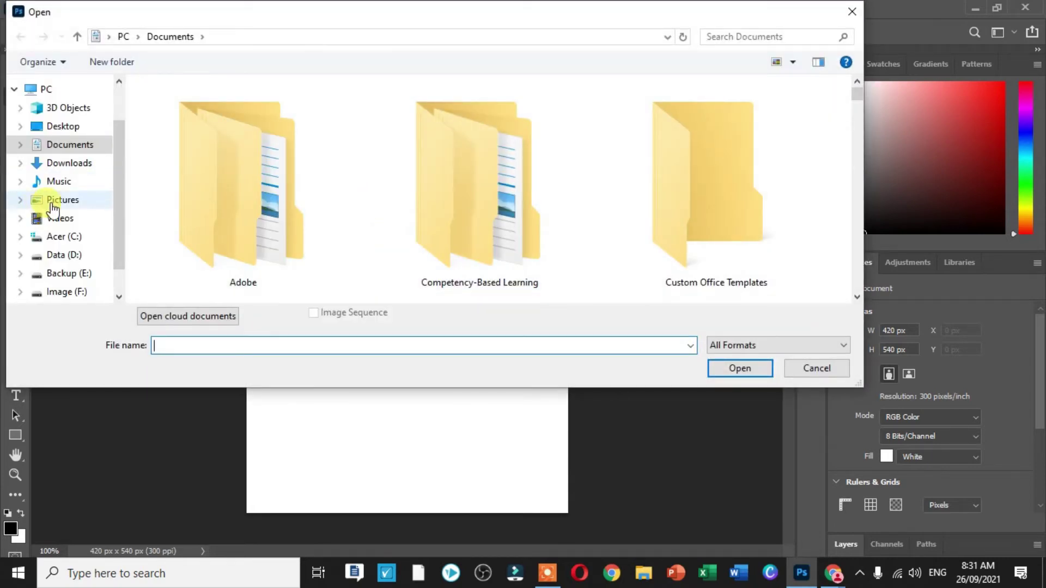
{"action": "left_click", "coordinate": [79, 163]}
{"action": "scroll", "coordinate": [497, 212], "scroll_direction": "down", "scroll_amount": 2}
{"action": "scroll", "coordinate": [497, 213], "scroll_direction": "down", "scroll_amount": 4}
{"action": "scroll", "coordinate": [497, 212], "scroll_direction": "down", "scroll_amount": 3}
{"action": "scroll", "coordinate": [497, 212], "scroll_direction": "down", "scroll_amount": 3}
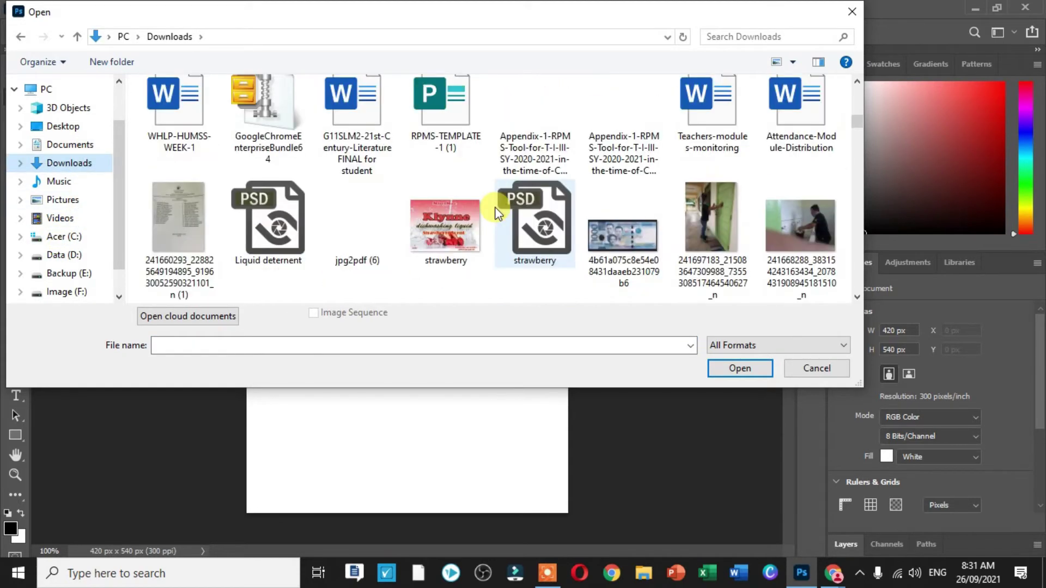
{"action": "scroll", "coordinate": [497, 212], "scroll_direction": "down", "scroll_amount": 3}
{"action": "scroll", "coordinate": [497, 213], "scroll_direction": "down", "scroll_amount": 3}
{"action": "scroll", "coordinate": [497, 212], "scroll_direction": "down", "scroll_amount": 2}
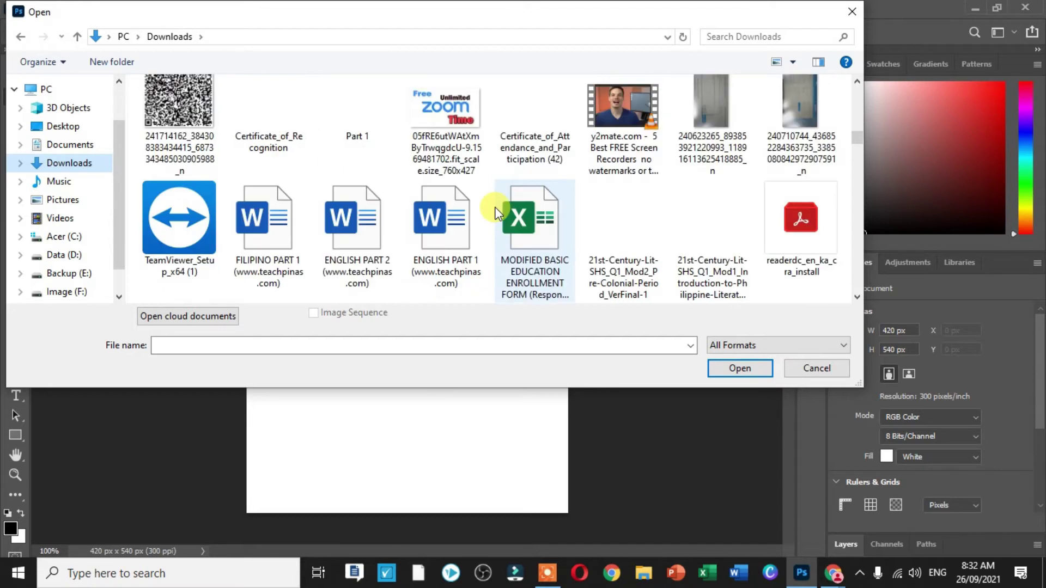
{"action": "scroll", "coordinate": [497, 212], "scroll_direction": "down", "scroll_amount": 2}
{"action": "scroll", "coordinate": [497, 213], "scroll_direction": "down", "scroll_amount": 2}
{"action": "scroll", "coordinate": [497, 213], "scroll_direction": "down", "scroll_amount": 3}
{"action": "scroll", "coordinate": [497, 213], "scroll_direction": "down", "scroll_amount": 2}
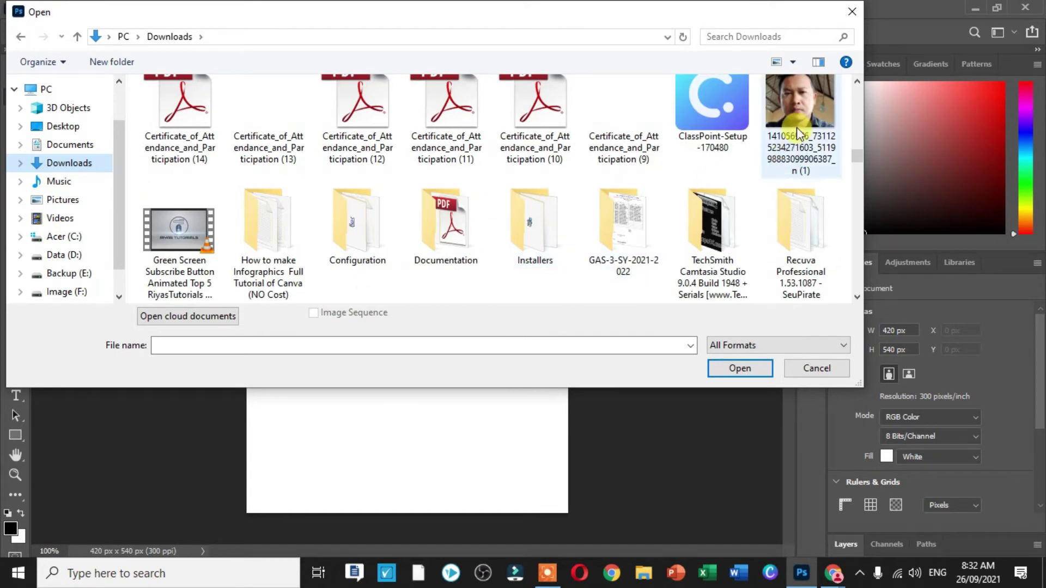
{"action": "scroll", "coordinate": [796, 112], "scroll_direction": "down", "scroll_amount": 3}
{"action": "scroll", "coordinate": [708, 136], "scroll_direction": "down", "scroll_amount": 2}
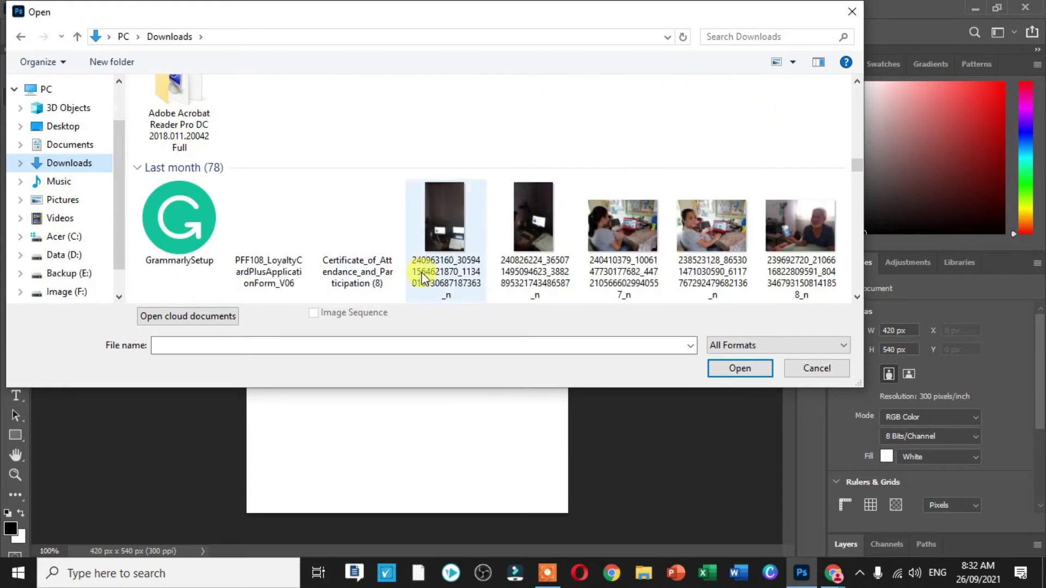
{"action": "scroll", "coordinate": [189, 183], "scroll_direction": "up", "scroll_amount": 4}
{"action": "scroll", "coordinate": [189, 184], "scroll_direction": "up", "scroll_amount": 1}
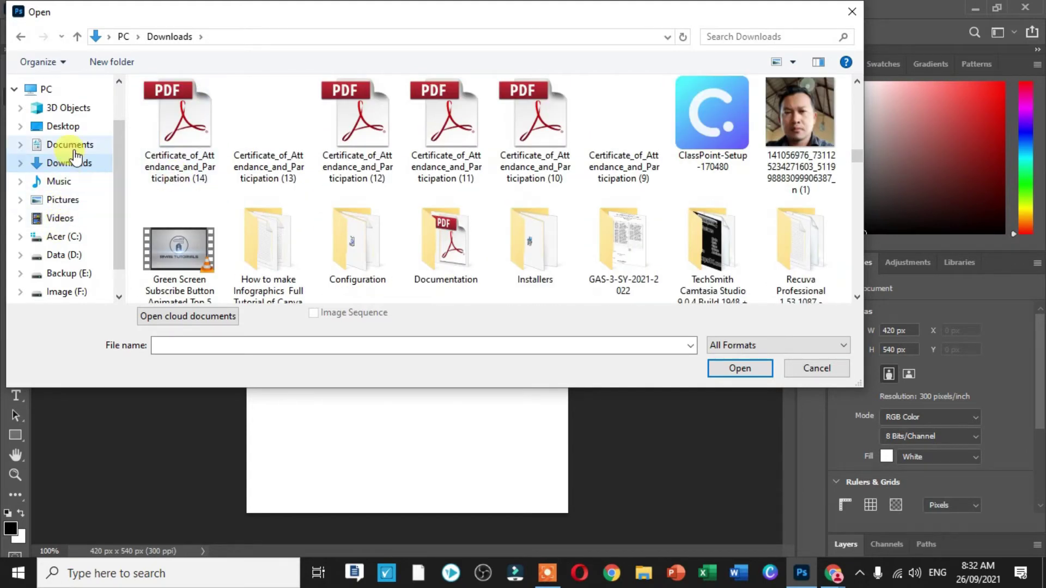
Open the teacher's portrait JPG from Pictures > grad pics > shs t
{"action": "left_click", "coordinate": [65, 200]}
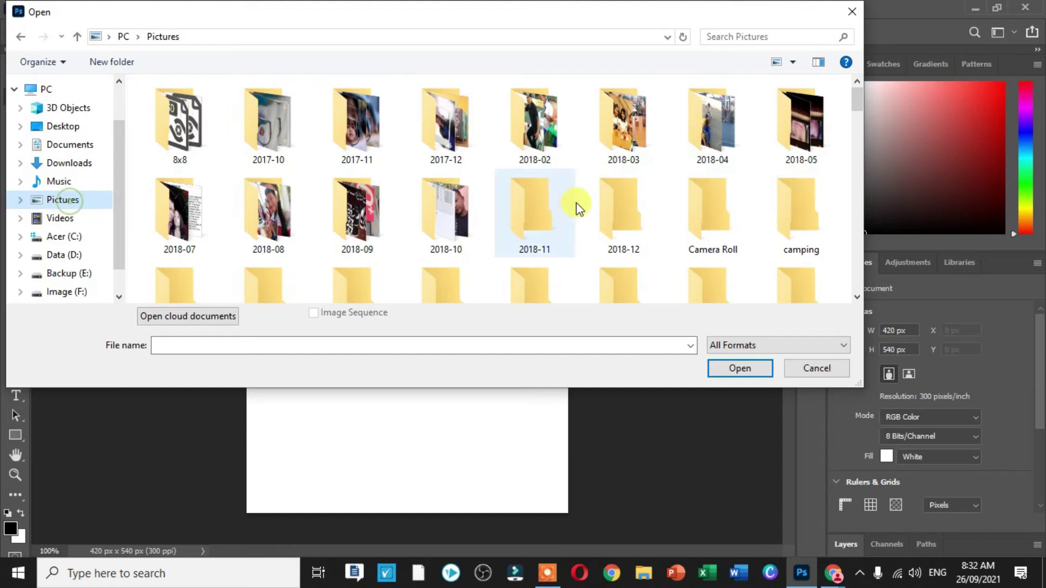
{"action": "left_click", "coordinate": [451, 231]}
{"action": "scroll", "coordinate": [451, 231], "scroll_direction": "down", "scroll_amount": 3}
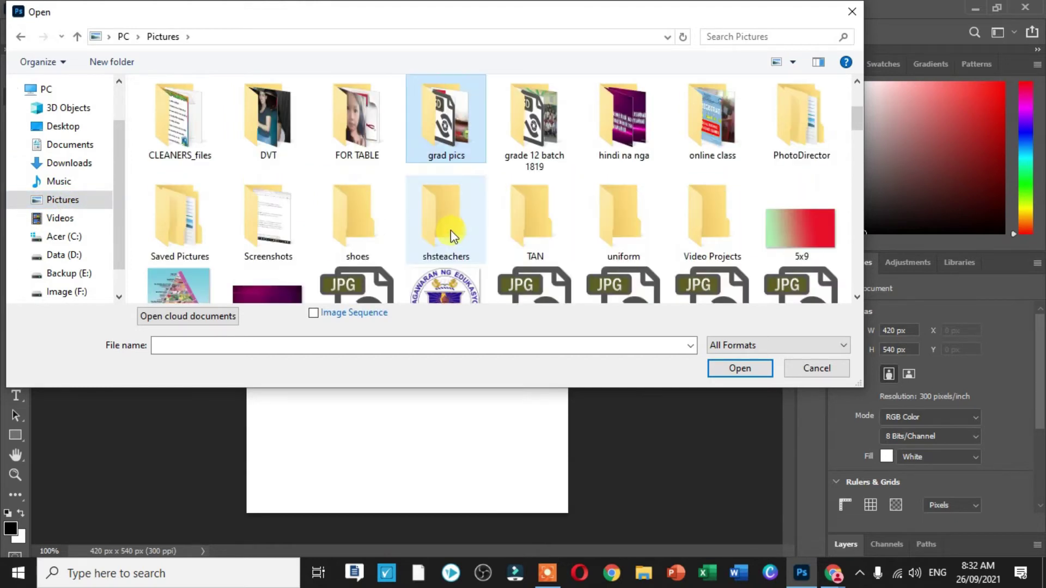
{"action": "double_click", "coordinate": [466, 112]}
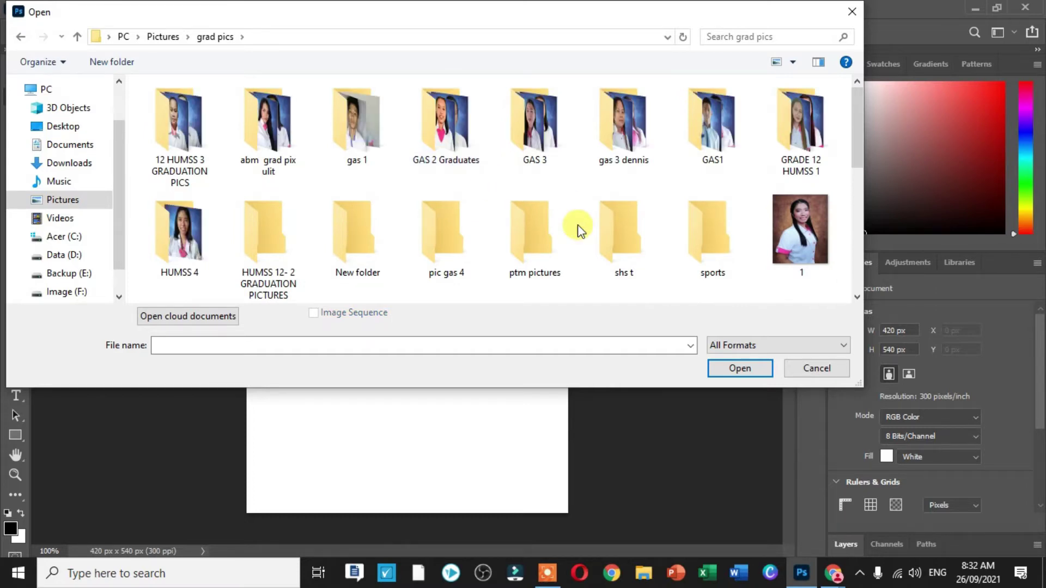
{"action": "double_click", "coordinate": [636, 227]}
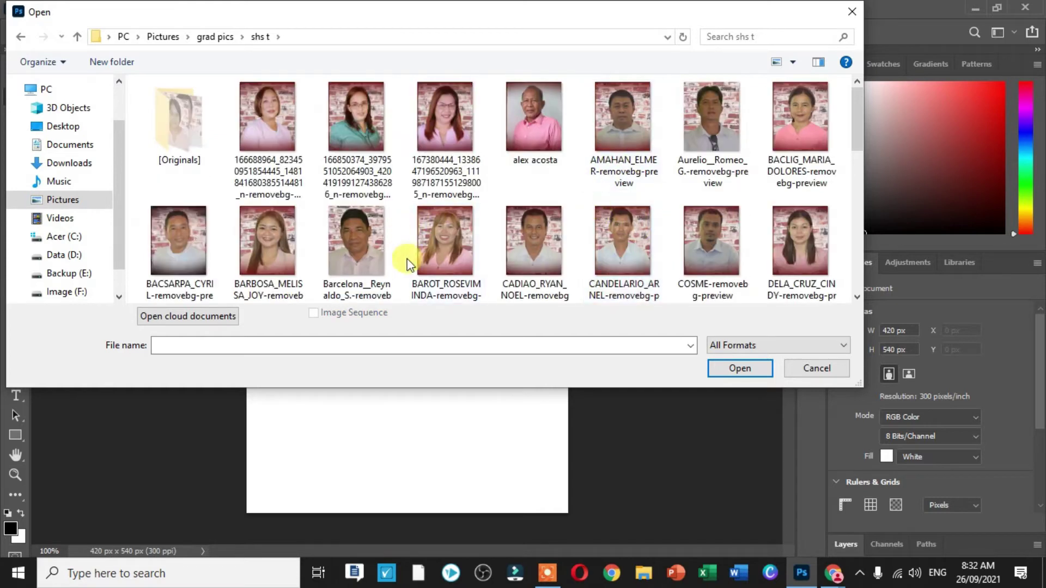
{"action": "scroll", "coordinate": [443, 263], "scroll_direction": "down", "scroll_amount": 1}
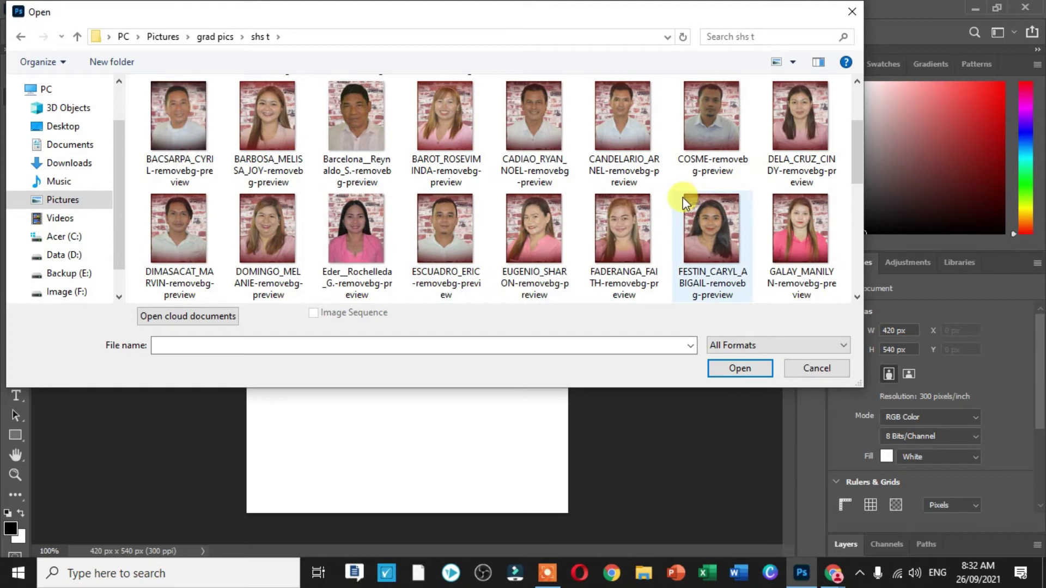
{"action": "scroll", "coordinate": [683, 199], "scroll_direction": "down", "scroll_amount": 1}
{"action": "left_click", "coordinate": [455, 223]}
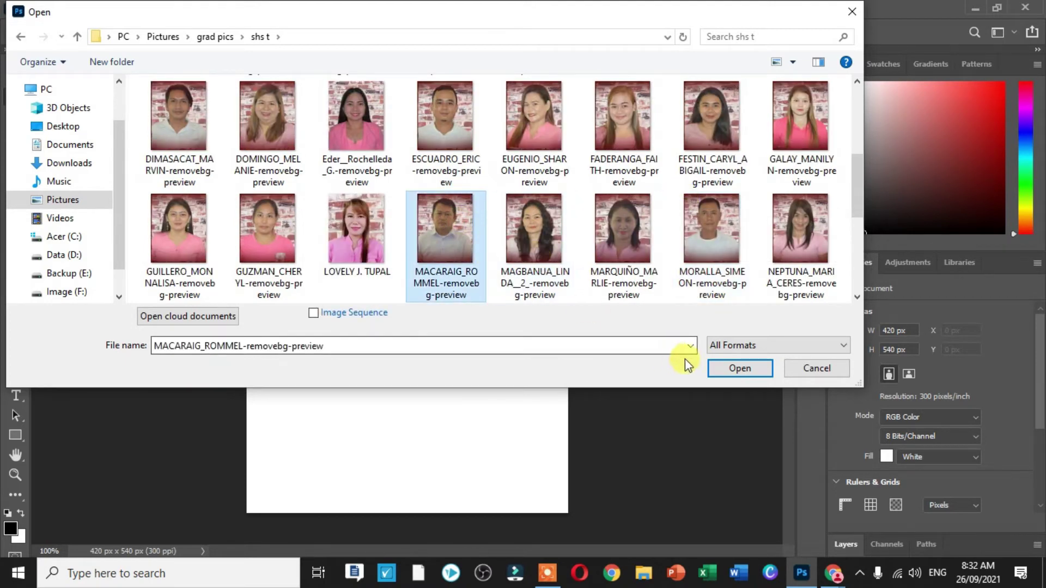
{"action": "left_click", "coordinate": [739, 370]}
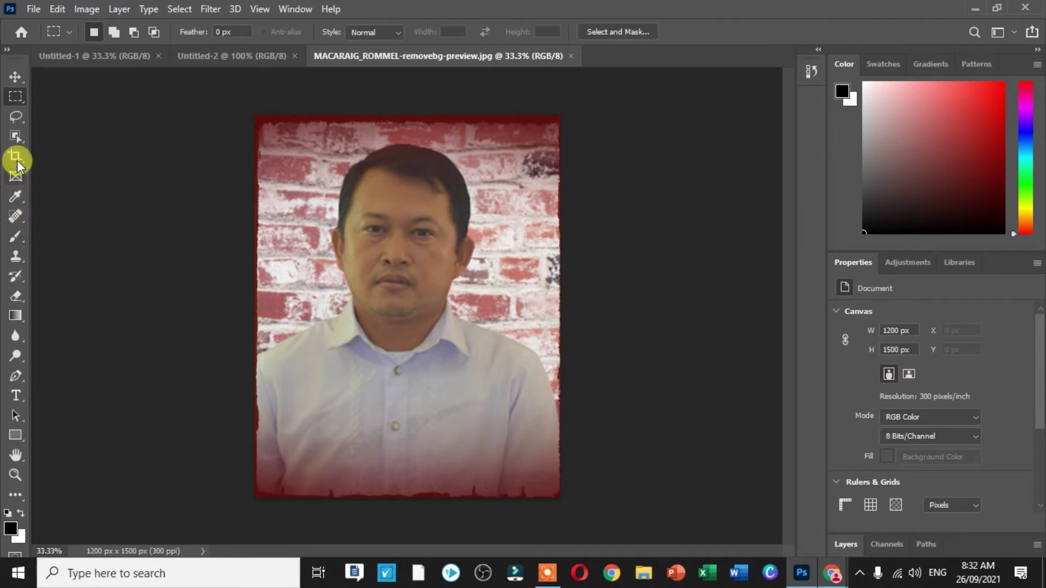
Trace the man's head and shoulders with the Magnetic Lasso into a closed selection
{"action": "left_click", "coordinate": [17, 140]}
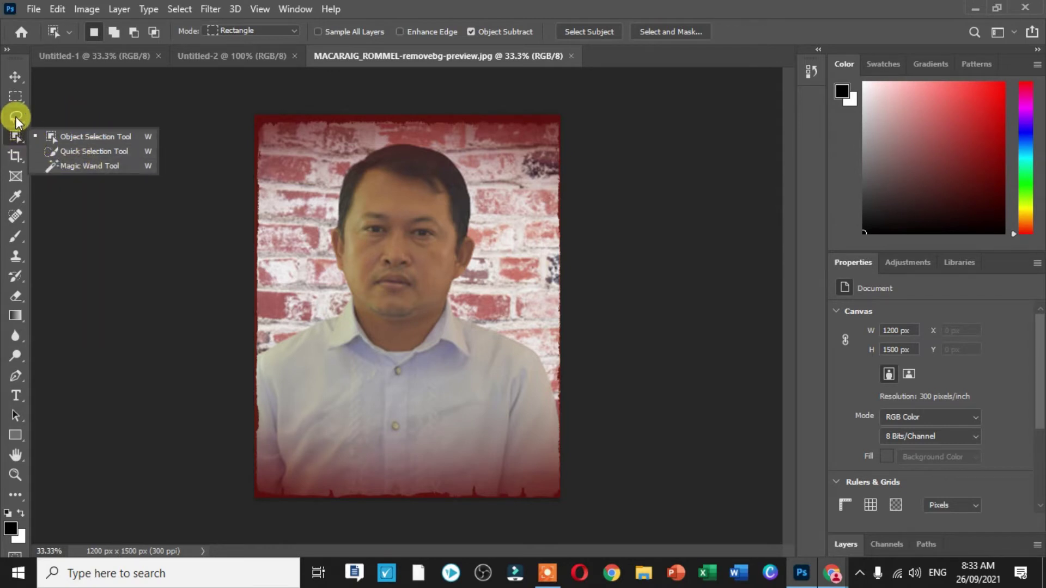
{"action": "right_click", "coordinate": [15, 116]}
{"action": "left_click", "coordinate": [65, 147]}
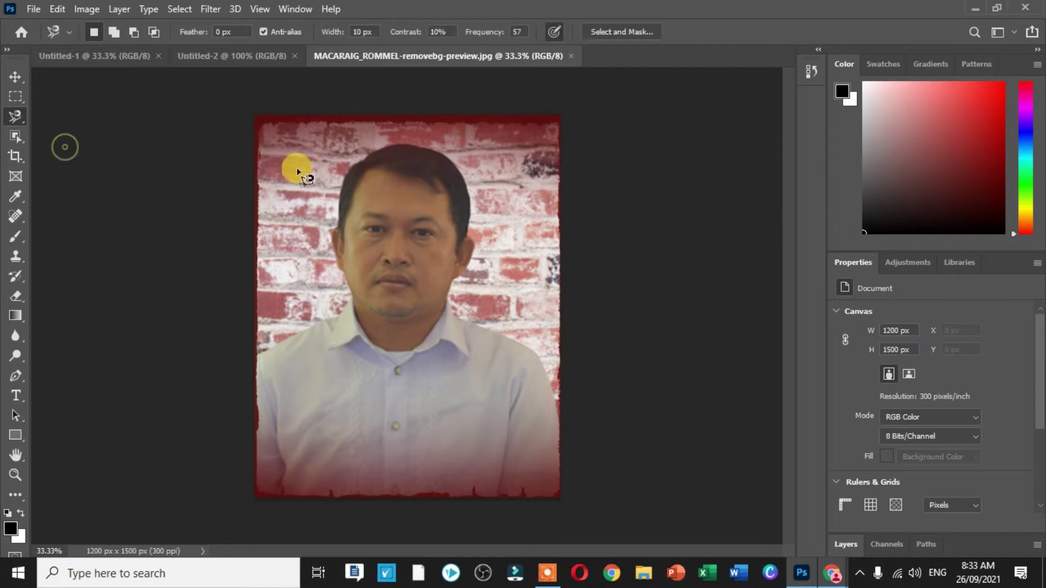
{"action": "left_click", "coordinate": [553, 400]}
{"action": "left_click", "coordinate": [556, 399]}
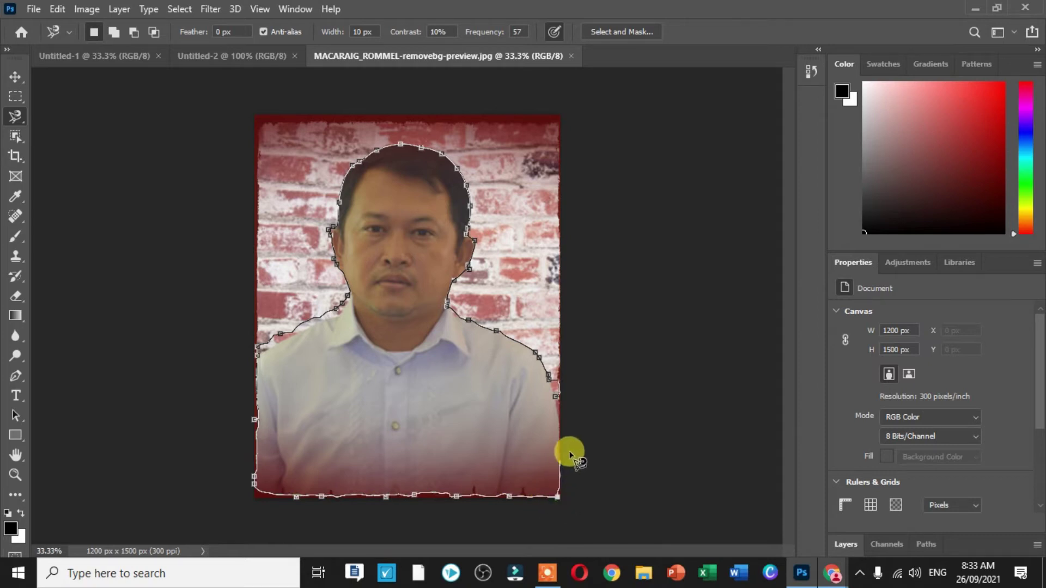
{"action": "left_click", "coordinate": [556, 397]}
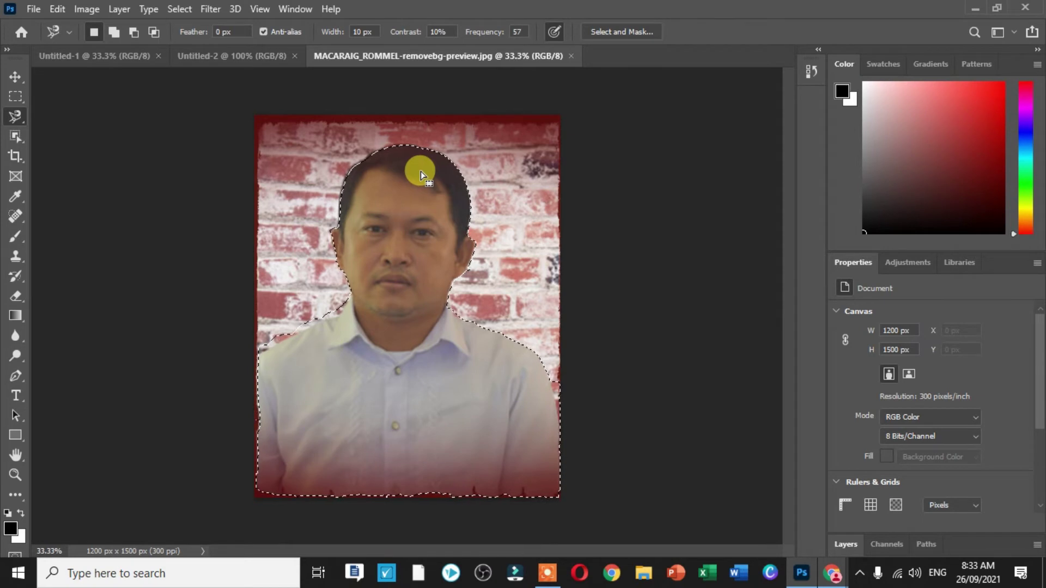
Move the selected man into Untitled-2 and scale him to 459 × 525 px across the canvas
{"action": "left_click", "coordinate": [224, 57]}
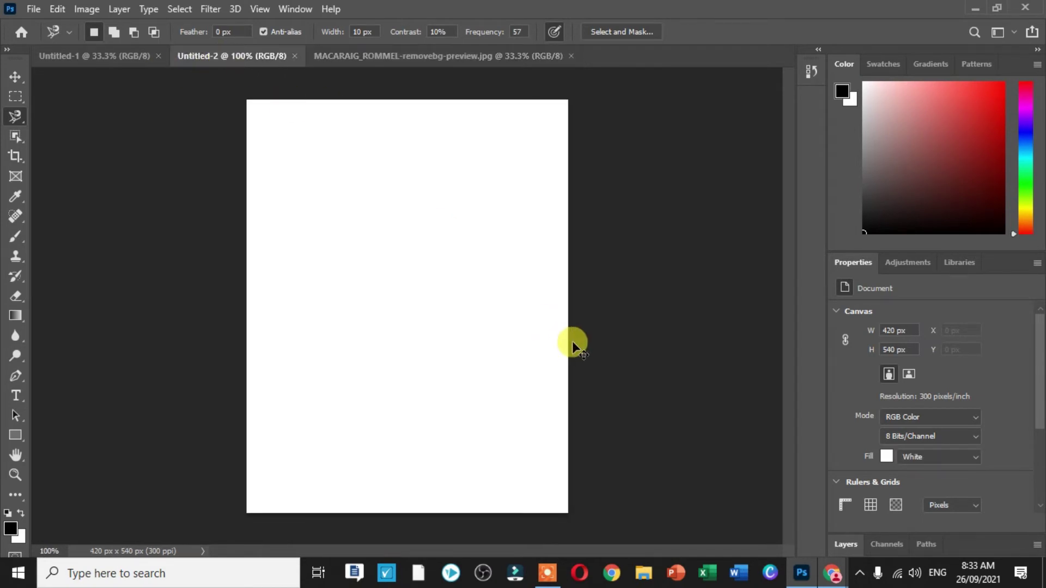
{"action": "left_click_drag", "start_coordinate": [572, 341], "coordinate": [573, 341]}
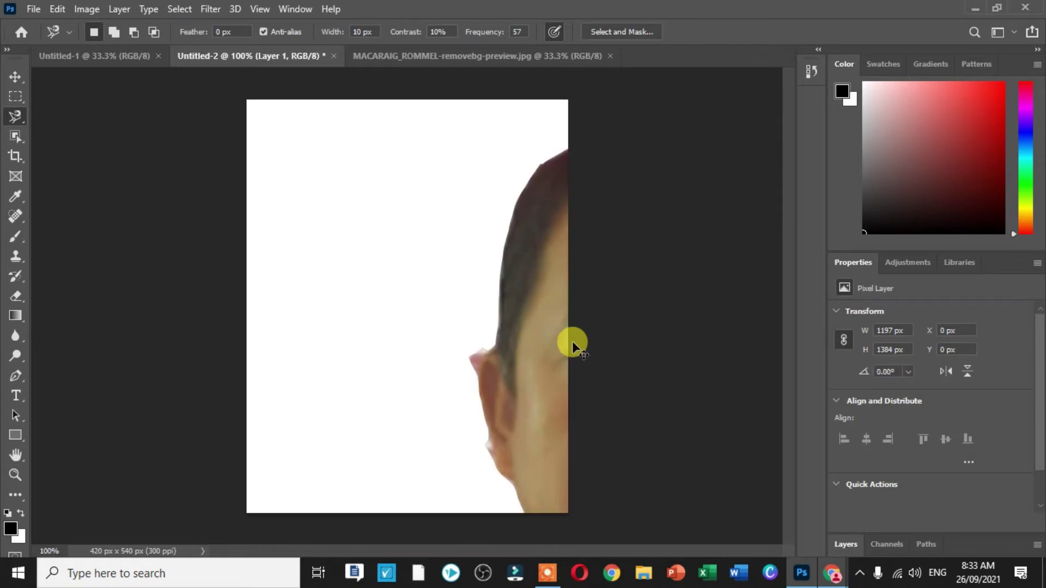
{"action": "key", "text": "ctrl+t"}
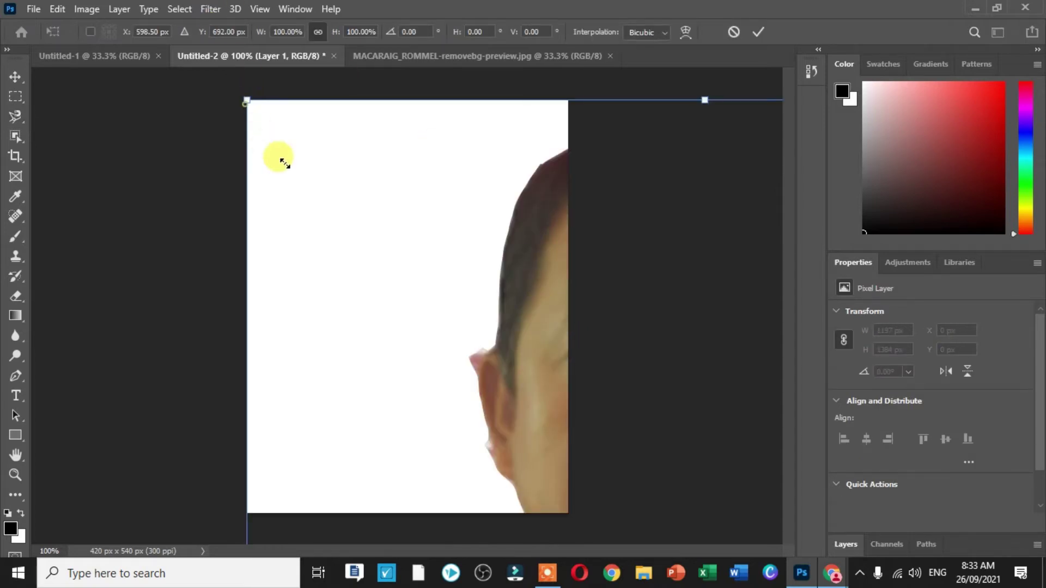
{"action": "left_click_drag", "start_coordinate": [247, 101], "coordinate": [548, 331]}
{"action": "mouse_move", "coordinate": [626, 414]}
{"action": "left_mouse_down"}
{"action": "mouse_move", "coordinate": [300, 146]}
{"action": "mouse_move", "coordinate": [230, 66]}
{"action": "mouse_move", "coordinate": [224, 217]}
{"action": "mouse_move", "coordinate": [202, 162]}
{"action": "mouse_move", "coordinate": [369, 355]}
{"action": "mouse_move", "coordinate": [334, 245]}
{"action": "mouse_move", "coordinate": [170, 106]}
{"action": "mouse_move", "coordinate": [290, 283]}
{"action": "left_mouse_up"}
{"action": "mouse_move", "coordinate": [420, 493]}
{"action": "left_mouse_down"}
{"action": "mouse_move", "coordinate": [403, 346]}
{"action": "mouse_move", "coordinate": [378, 310]}
{"action": "mouse_move", "coordinate": [374, 328]}
{"action": "left_mouse_up"}
{"action": "left_click_drag", "start_coordinate": [555, 323], "coordinate": [568, 321]}
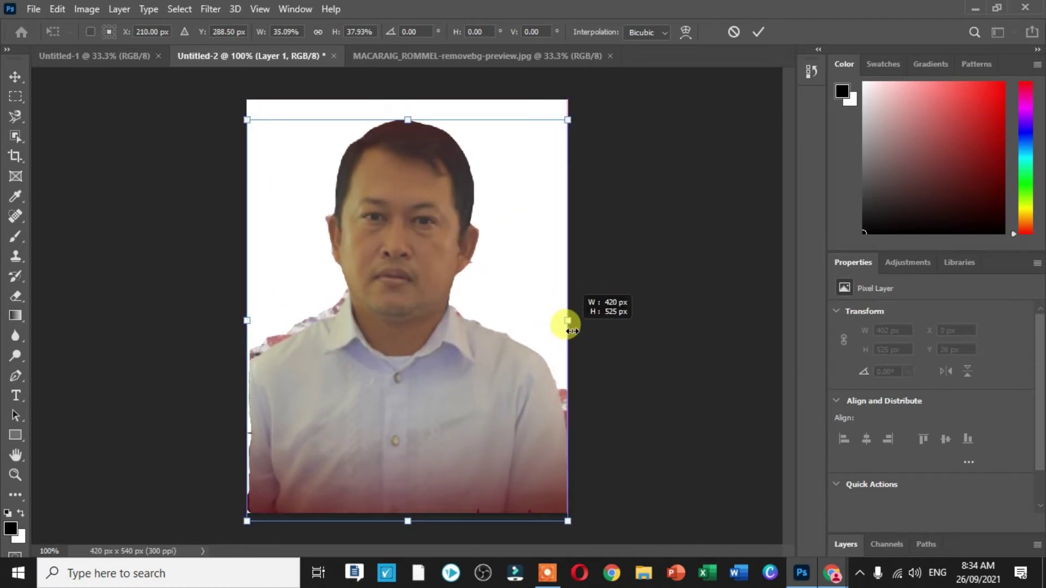
{"action": "left_click_drag", "start_coordinate": [247, 321], "coordinate": [226, 321]}
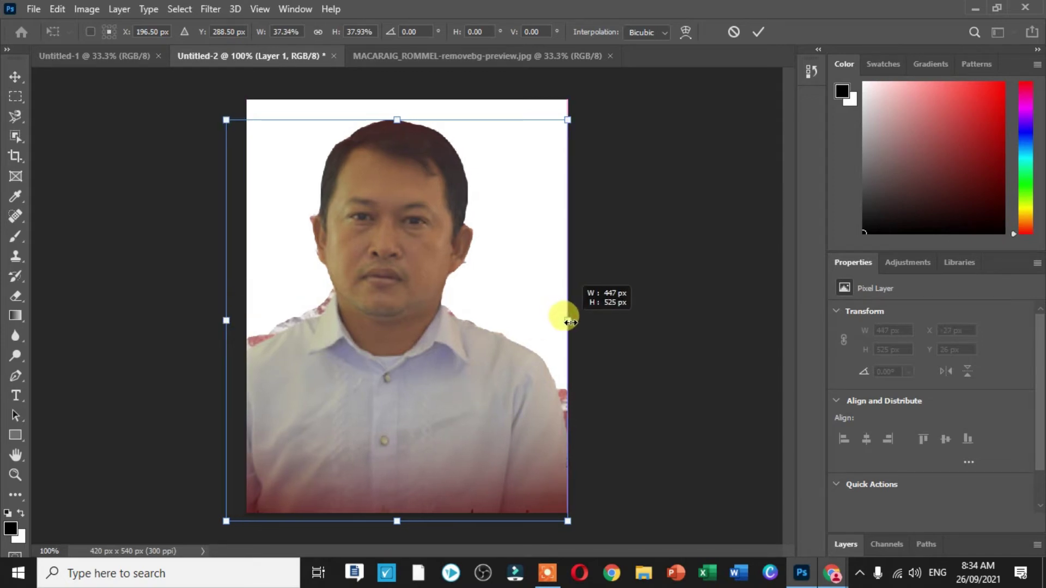
{"action": "left_click_drag", "start_coordinate": [567, 319], "coordinate": [577, 320]}
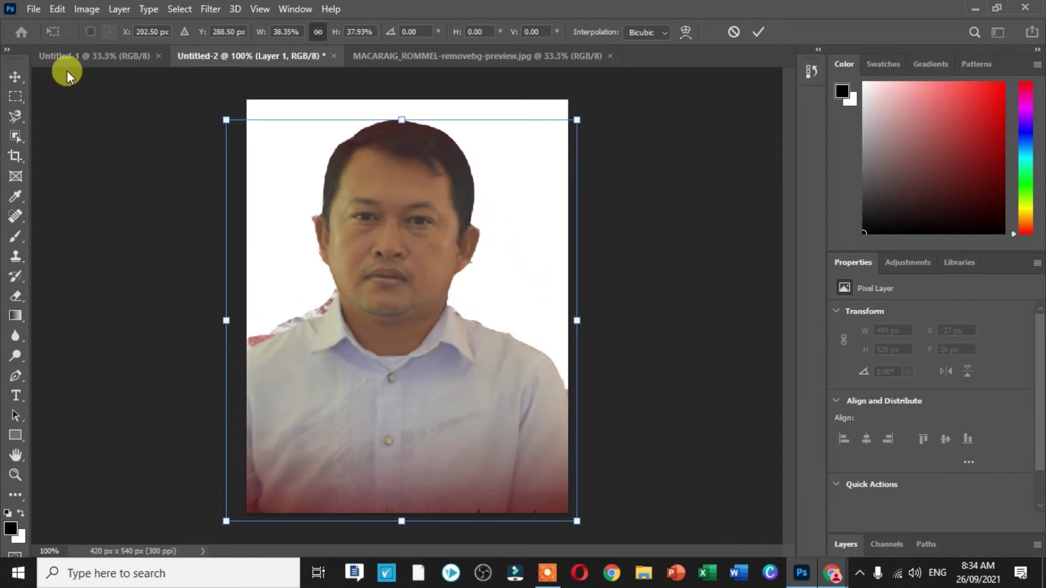
{"action": "left_click", "coordinate": [14, 77]}
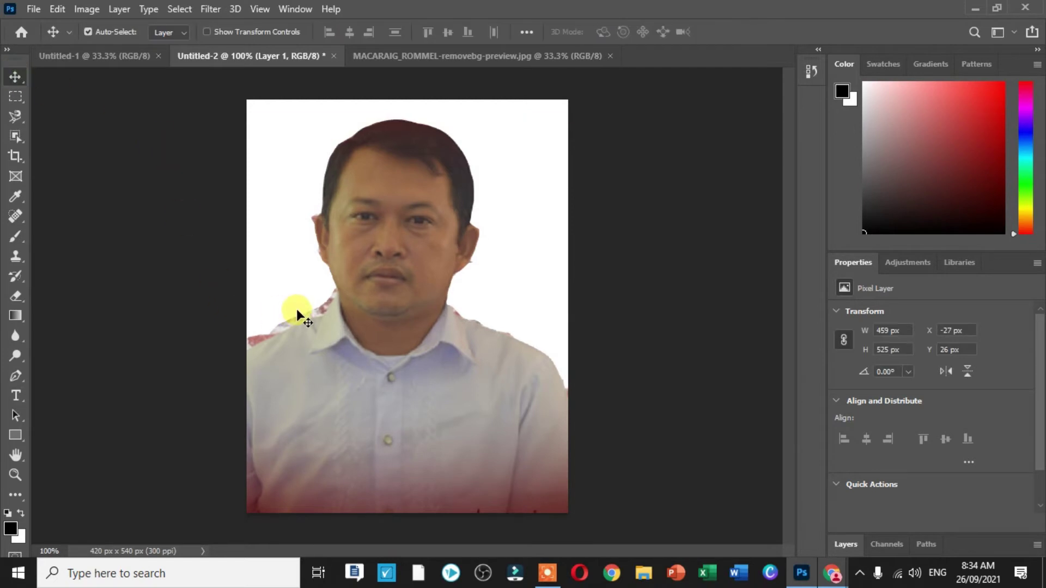
Zoom in and erase the coloured fringe along the collar, shoulder and ear
{"action": "key", "text": "ctrl+plus"}
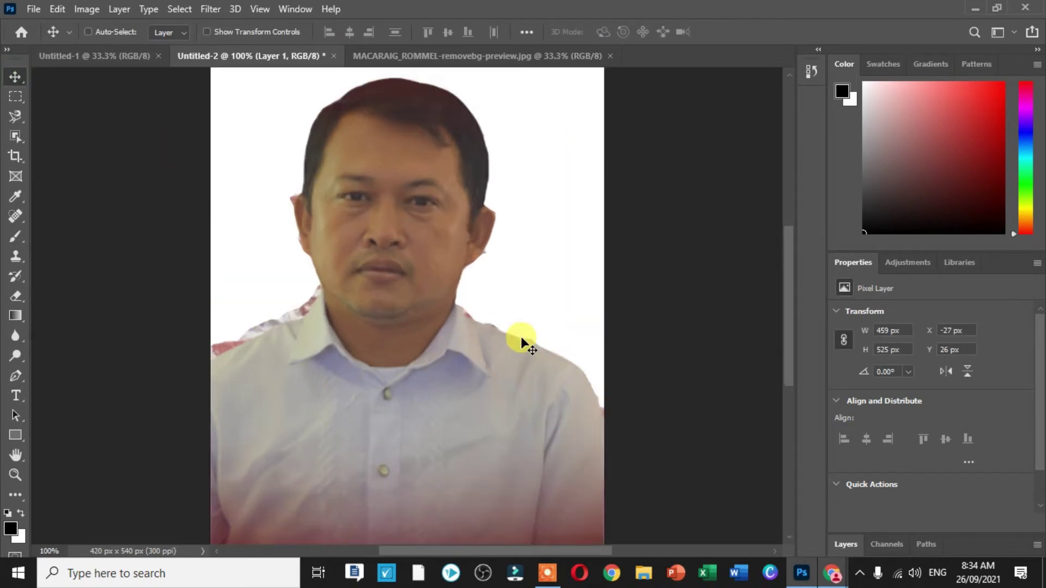
{"action": "key", "text": "ctrl+plus"}
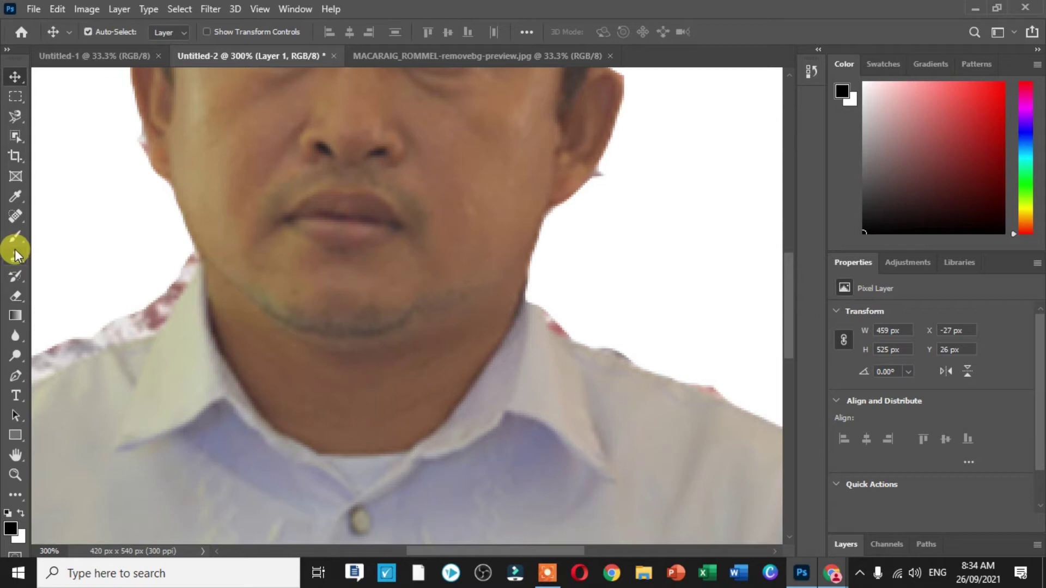
{"action": "left_click", "coordinate": [15, 297]}
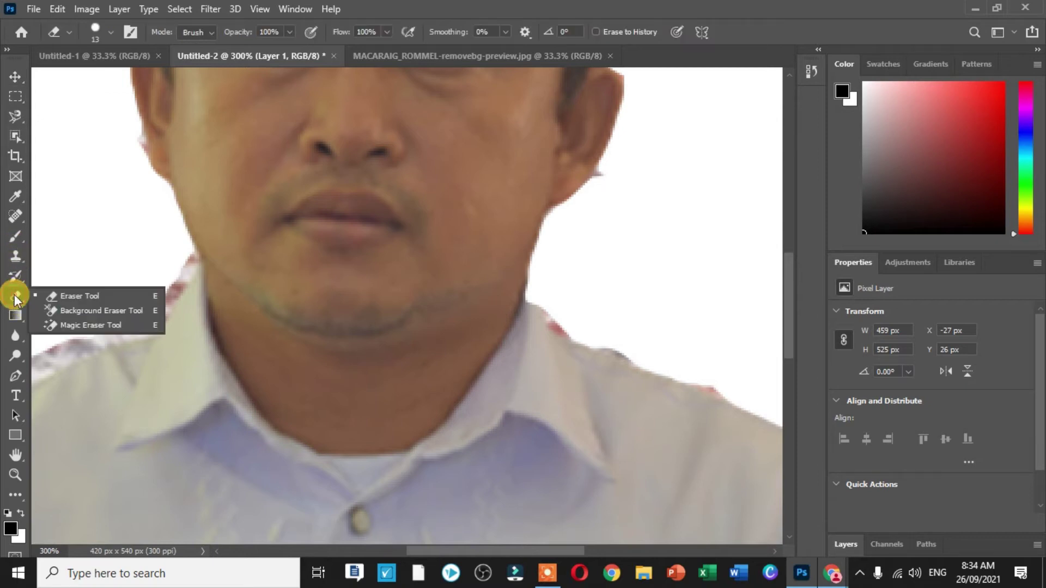
{"action": "left_click", "coordinate": [89, 295]}
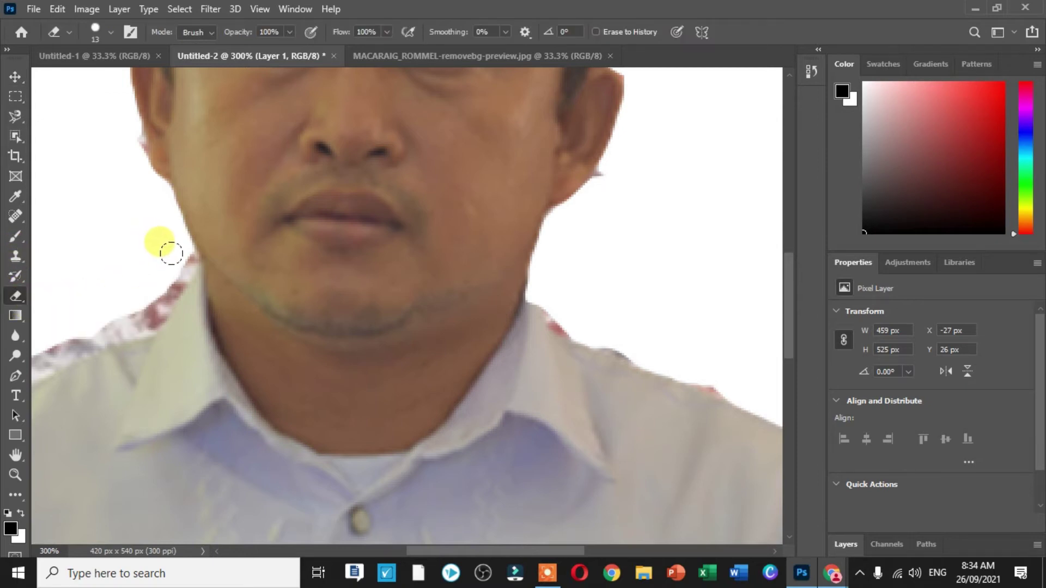
{"action": "mouse_move", "coordinate": [177, 261]}
{"action": "left_mouse_down"}
{"action": "mouse_move", "coordinate": [157, 302]}
{"action": "mouse_move", "coordinate": [172, 278]}
{"action": "mouse_move", "coordinate": [129, 318]}
{"action": "mouse_move", "coordinate": [150, 306]}
{"action": "mouse_move", "coordinate": [28, 343]}
{"action": "mouse_move", "coordinate": [21, 364]}
{"action": "left_mouse_up"}
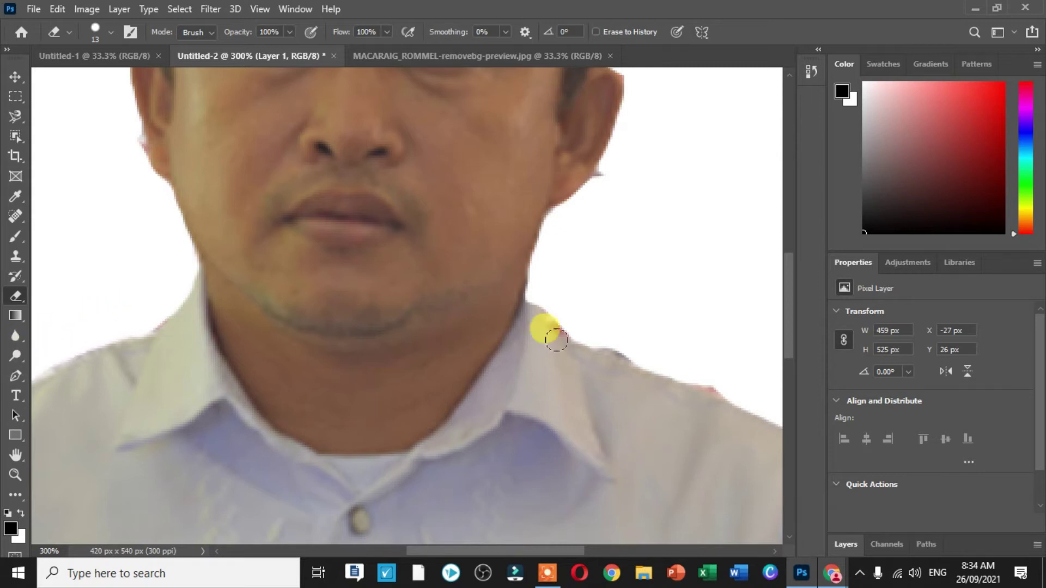
{"action": "mouse_move", "coordinate": [543, 292]}
{"action": "left_mouse_down"}
{"action": "mouse_move", "coordinate": [574, 318]}
{"action": "mouse_move", "coordinate": [702, 369]}
{"action": "left_mouse_up"}
{"action": "left_click_drag", "start_coordinate": [608, 169], "coordinate": [607, 209]}
{"action": "scroll", "coordinate": [599, 208], "scroll_direction": "up", "scroll_amount": 3}
{"action": "scroll", "coordinate": [593, 197], "scroll_direction": "up", "scroll_amount": 1}
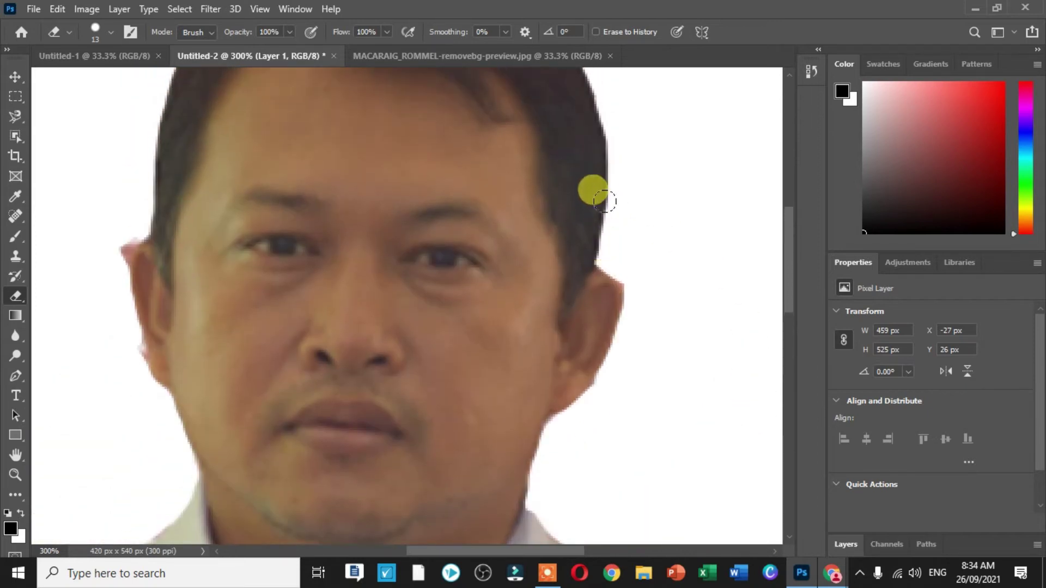
{"action": "mouse_move", "coordinate": [125, 225]}
{"action": "left_mouse_down"}
{"action": "mouse_move", "coordinate": [105, 269]}
{"action": "mouse_move", "coordinate": [105, 313]}
{"action": "mouse_move", "coordinate": [122, 351]}
{"action": "left_mouse_up"}
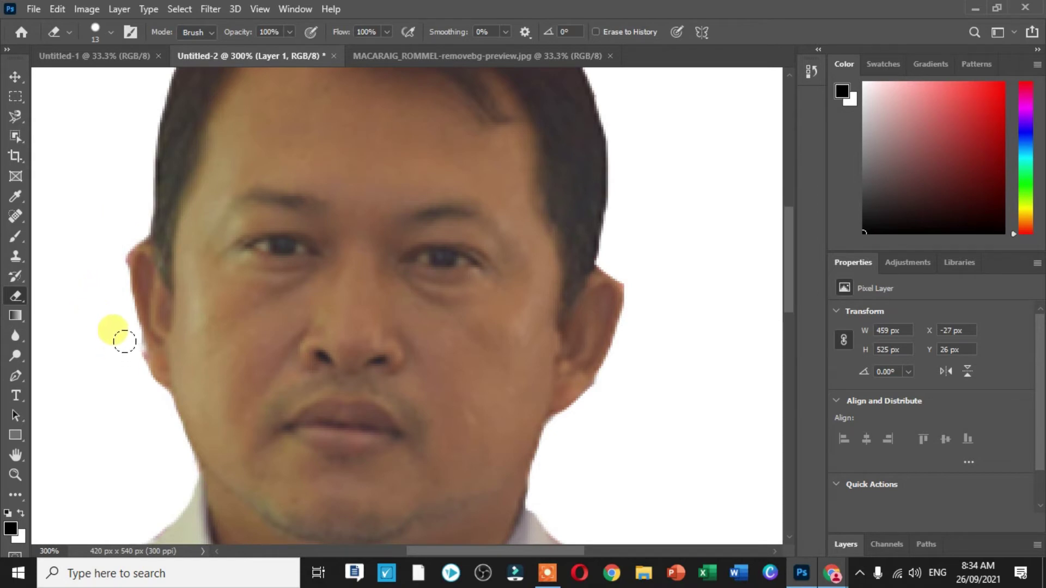
Erase the red patch on the left shoulder edge and zoom back out
{"action": "scroll", "coordinate": [326, 229], "scroll_direction": "up", "scroll_amount": 3}
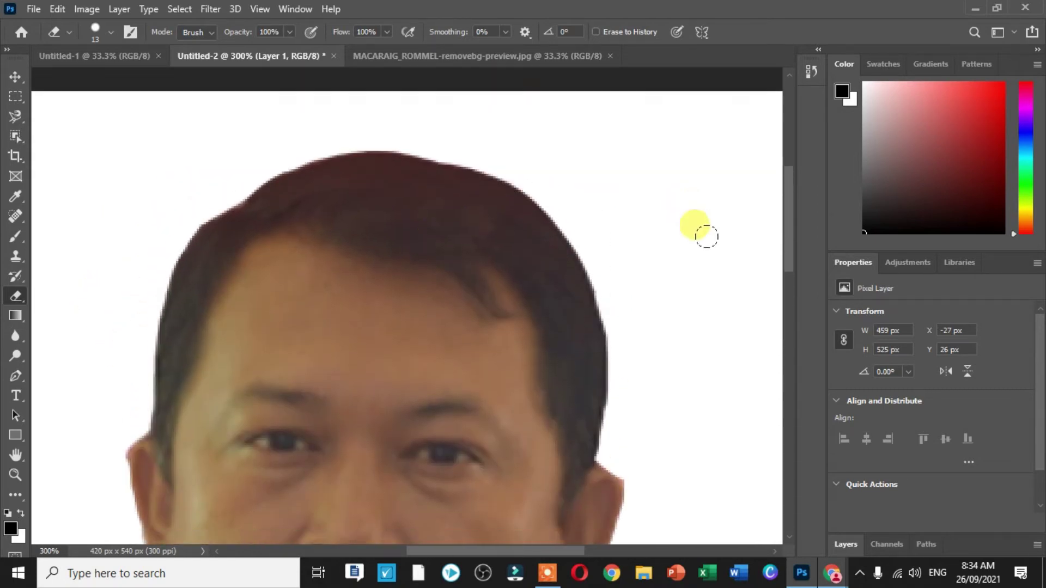
{"action": "scroll", "coordinate": [707, 236], "scroll_direction": "down", "scroll_amount": 2}
{"action": "scroll", "coordinate": [763, 406], "scroll_direction": "down", "scroll_amount": 3}
{"action": "scroll", "coordinate": [729, 474], "scroll_direction": "down", "scroll_amount": 2}
{"action": "scroll", "coordinate": [660, 510], "scroll_direction": "down", "scroll_amount": 3}
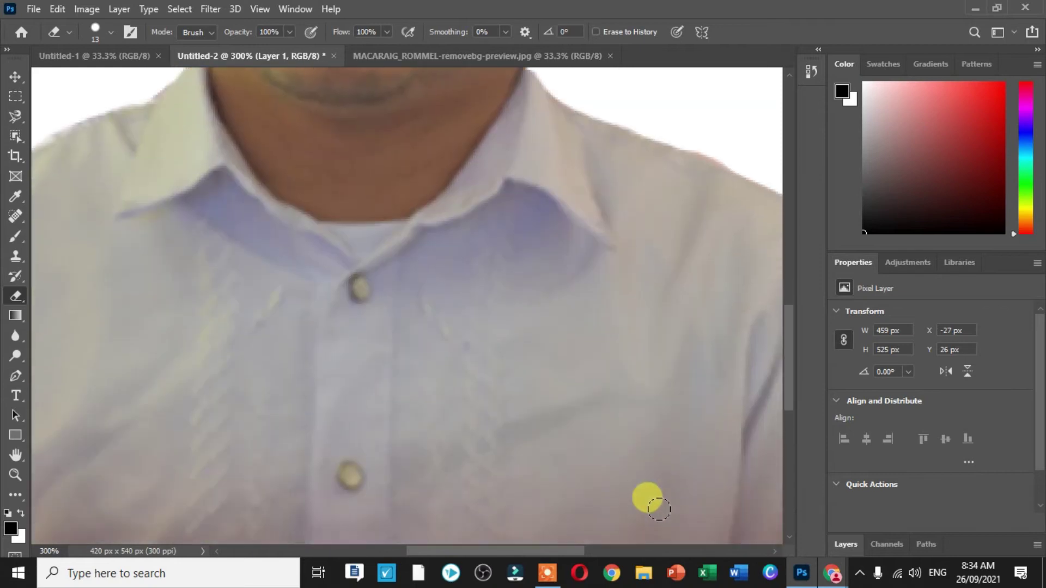
{"action": "left_click_drag", "start_coordinate": [542, 551], "coordinate": [441, 551]}
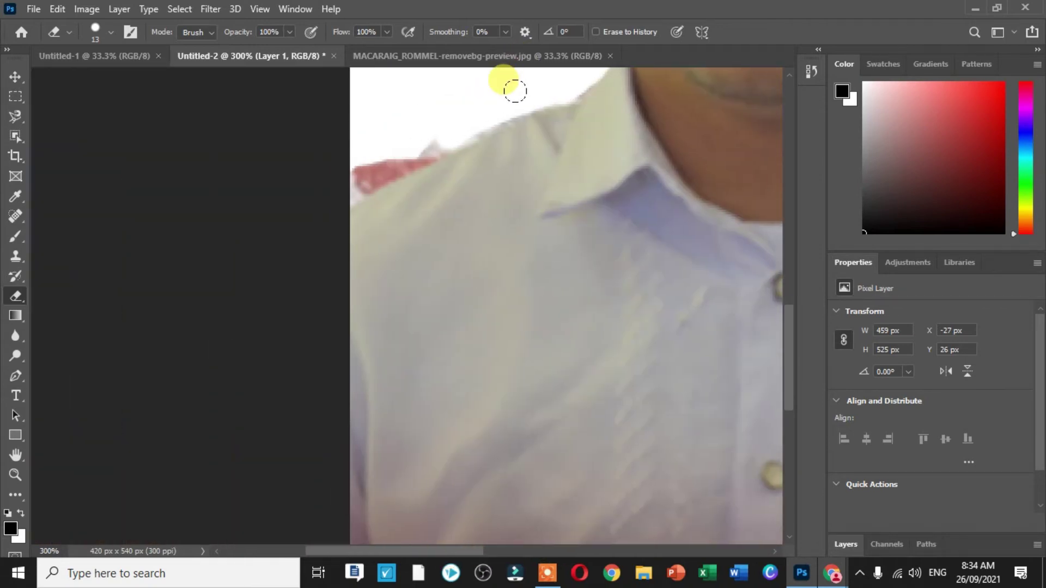
{"action": "left_click_drag", "start_coordinate": [515, 97], "coordinate": [332, 180]}
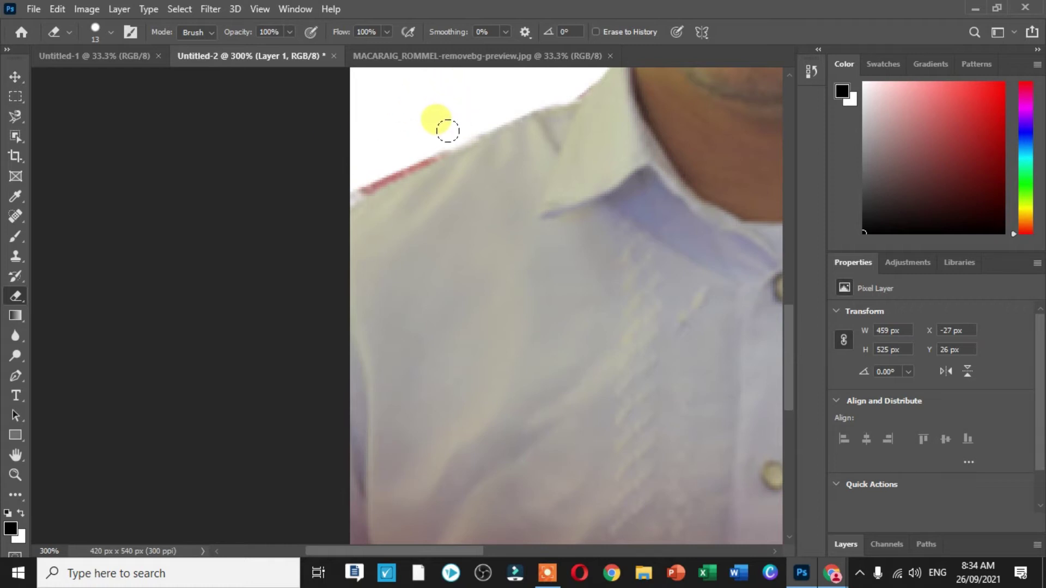
{"action": "scroll", "coordinate": [607, 159], "scroll_direction": "up", "scroll_amount": 2}
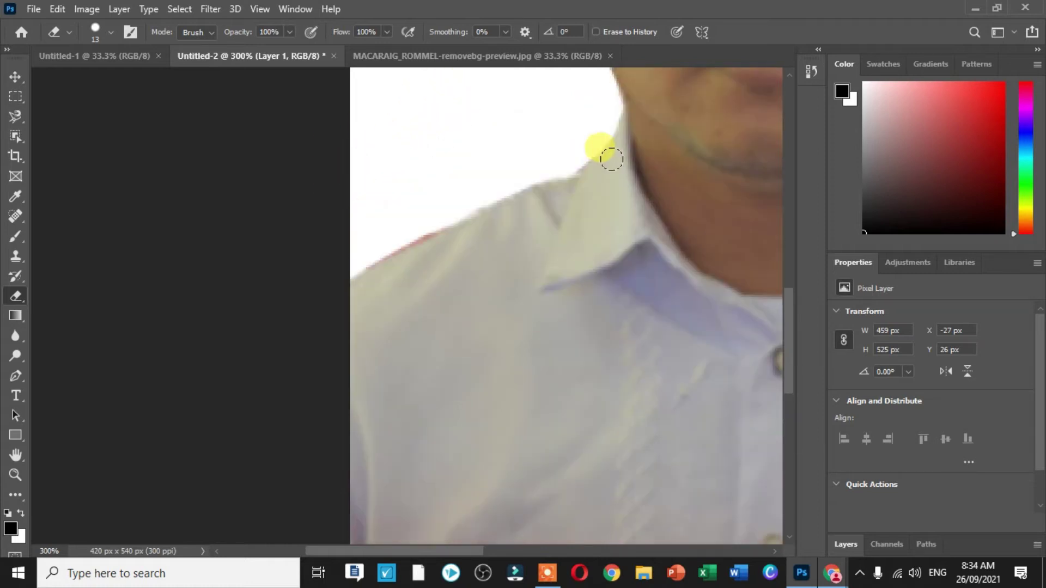
{"action": "scroll", "coordinate": [756, 175], "scroll_direction": "up", "scroll_amount": 2}
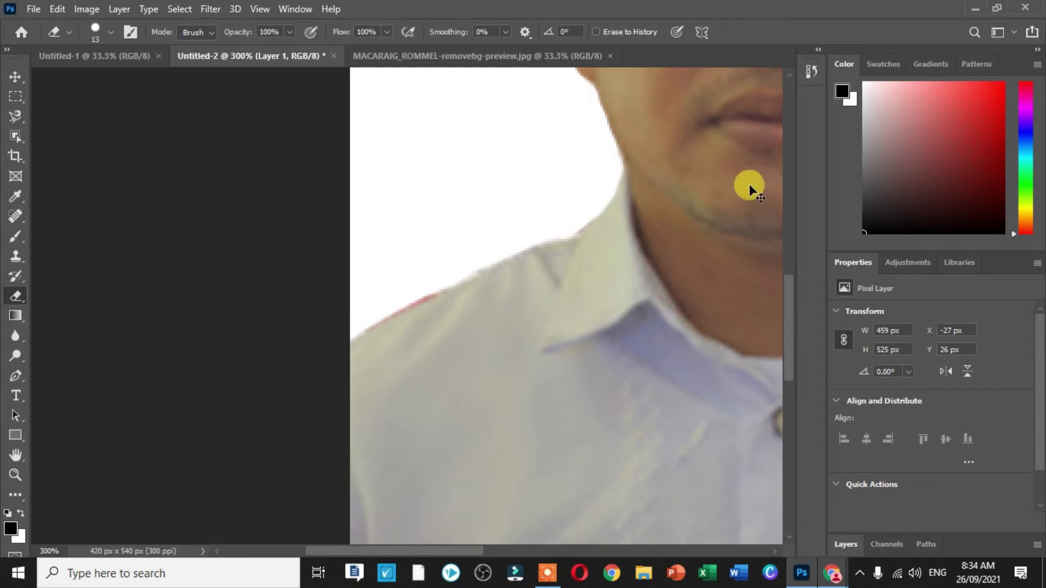
{"action": "key", "text": "ctrl+minus"}
{"action": "key", "text": "ctrl+minus"}
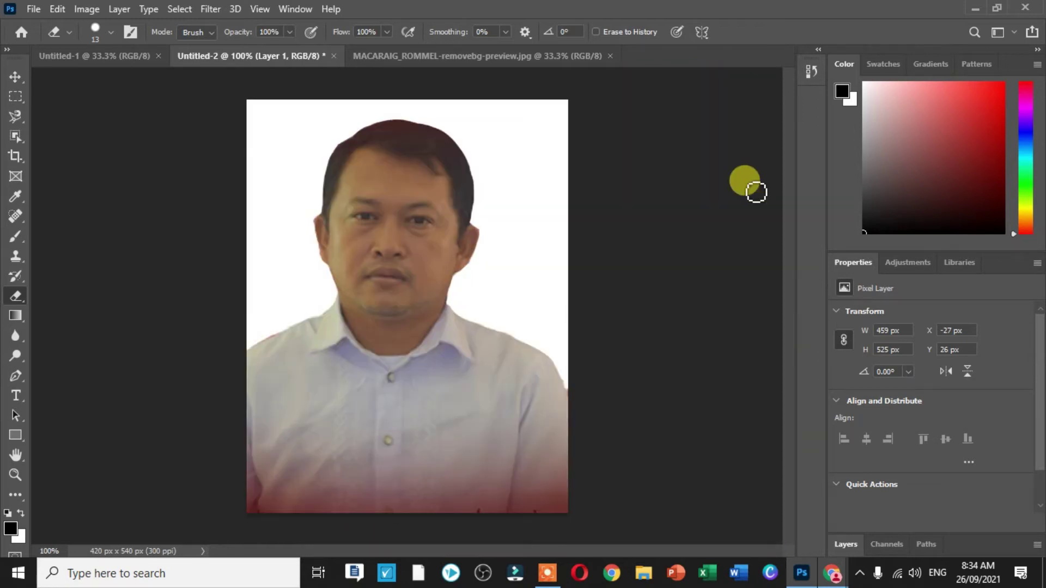
Nudge the portrait layer slightly to the right with the Move tool
{"action": "left_click", "coordinate": [17, 73]}
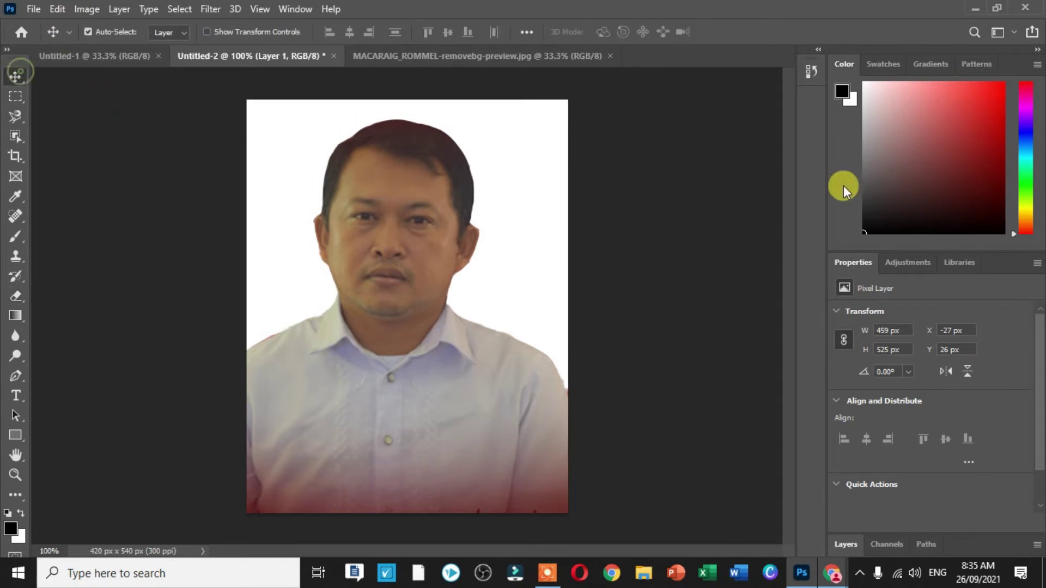
{"action": "key", "text": "Right"}
{"action": "key", "text": "Right"}
{"action": "key", "text": "Right"}
{"action": "key", "text": "Right"}
{"action": "key", "text": "Right"}
{"action": "key", "text": "Right"}
{"action": "key", "text": "Right"}
{"action": "key", "text": "Right"}
{"action": "key", "text": "Right"}
{"action": "key", "text": "Right"}
{"action": "key", "text": "Right"}
{"action": "key", "text": "Right"}
{"action": "key", "text": "Right"}
{"action": "key", "text": "Right"}
{"action": "key", "text": "Right"}
{"action": "key", "text": "Right"}
{"action": "key", "text": "Right"}
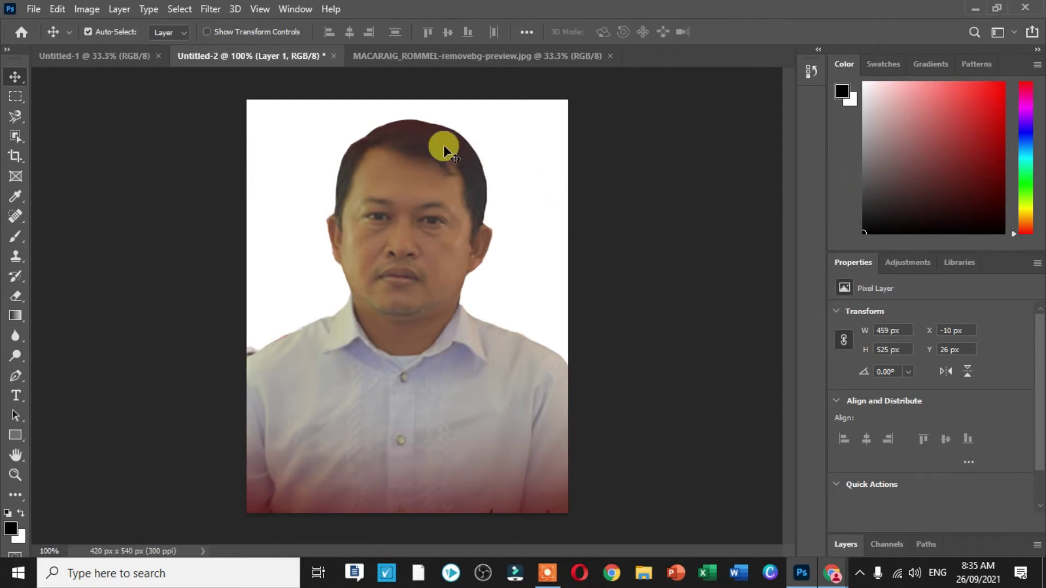
{"action": "left_click", "coordinate": [15, 298]}
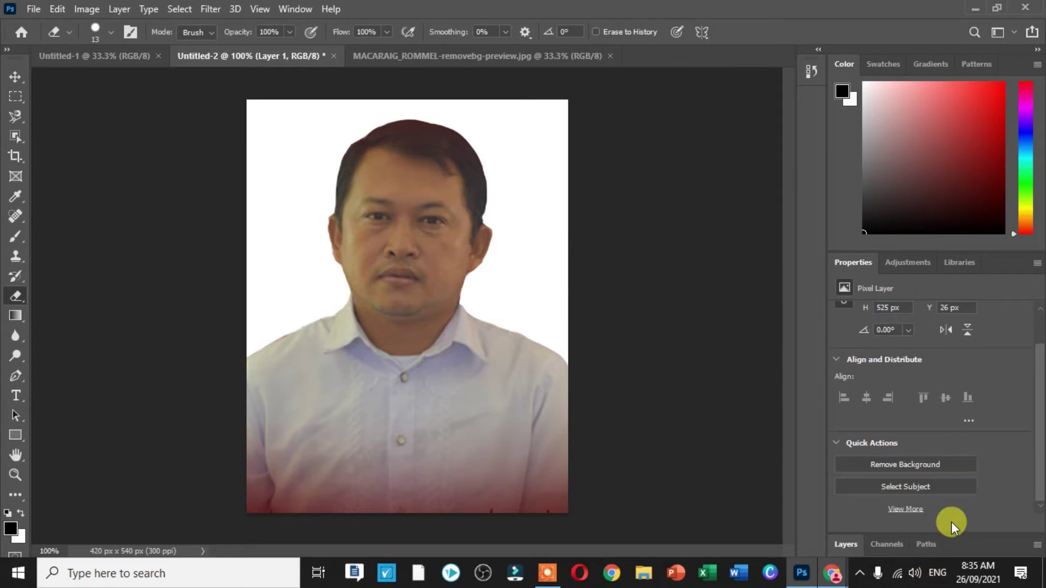
Merge Layer 1 with Background into one layer and drag it toward Untitled-1
{"action": "left_click", "coordinate": [847, 545]}
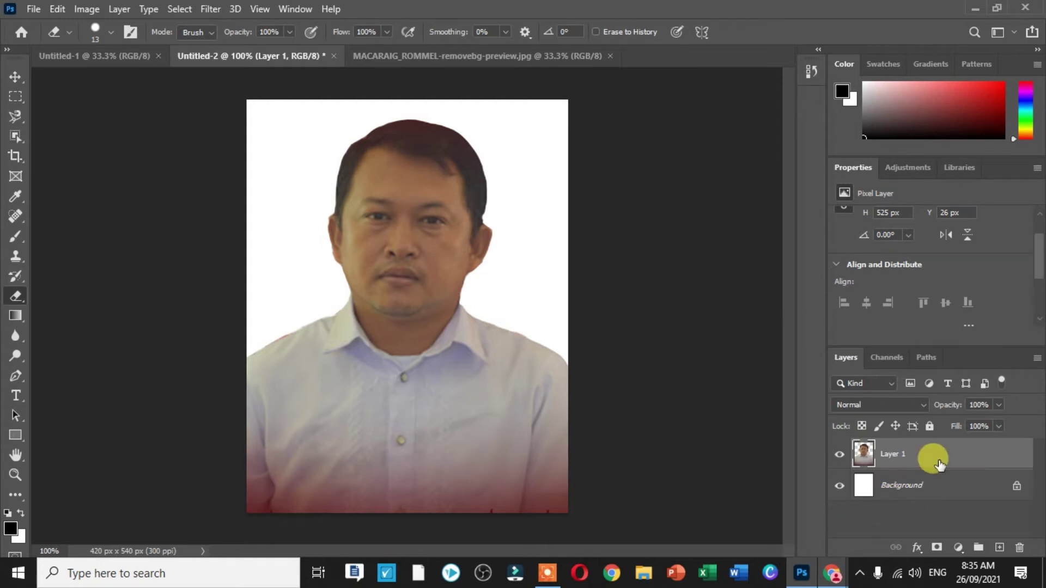
{"action": "left_click", "coordinate": [940, 464], "text": "ctrl"}
{"action": "left_click", "coordinate": [940, 464]}
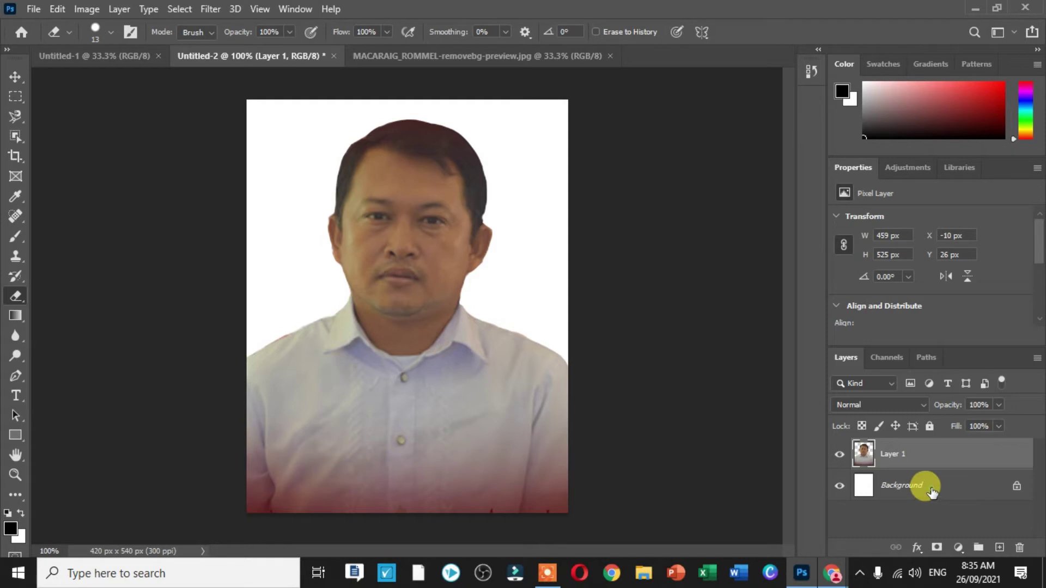
{"action": "left_click", "coordinate": [932, 488], "text": "shift"}
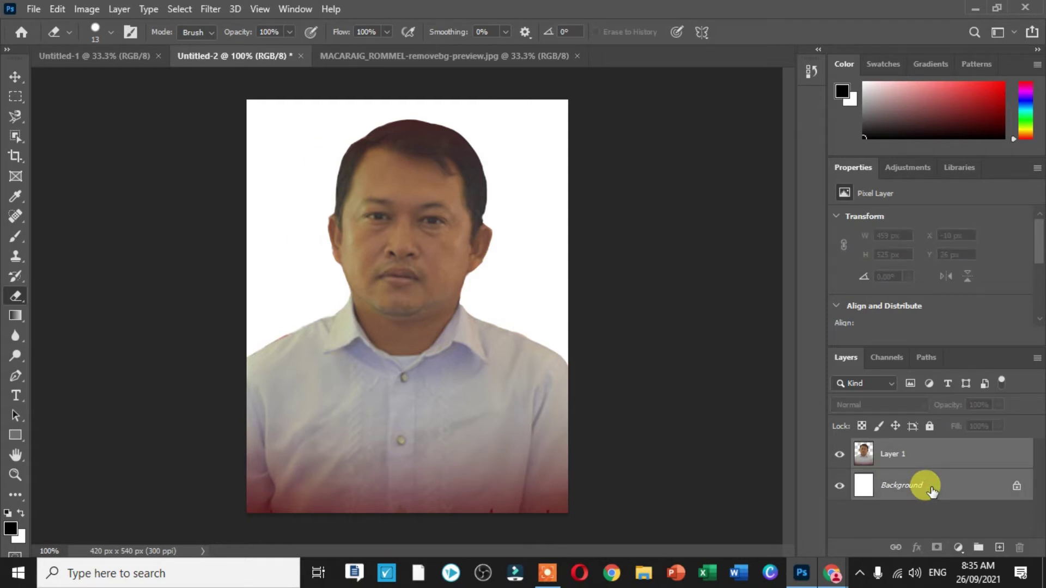
{"action": "key", "text": "ctrl+e"}
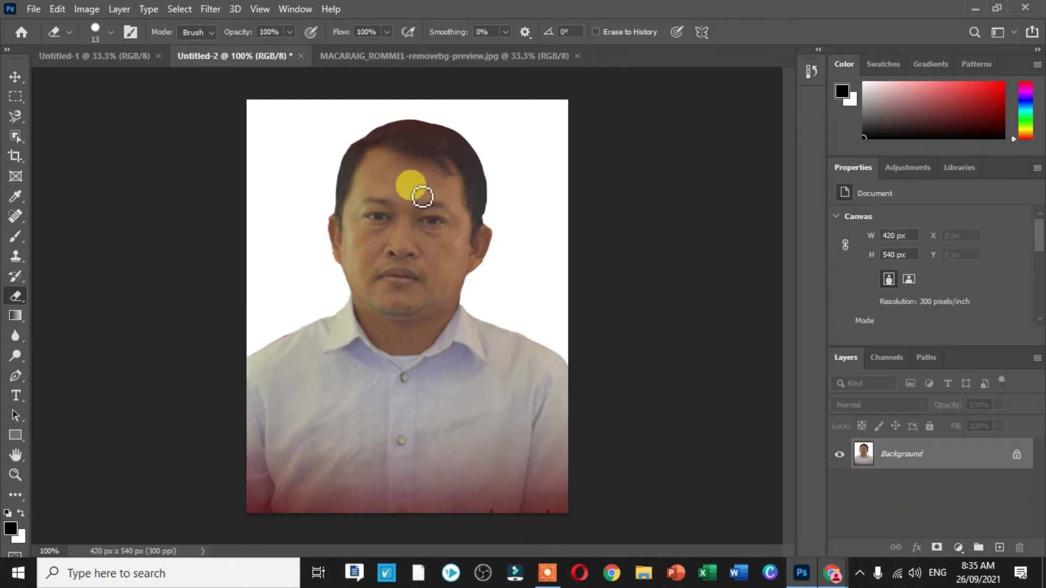
{"action": "left_click_drag", "start_coordinate": [958, 463], "coordinate": [178, 50]}
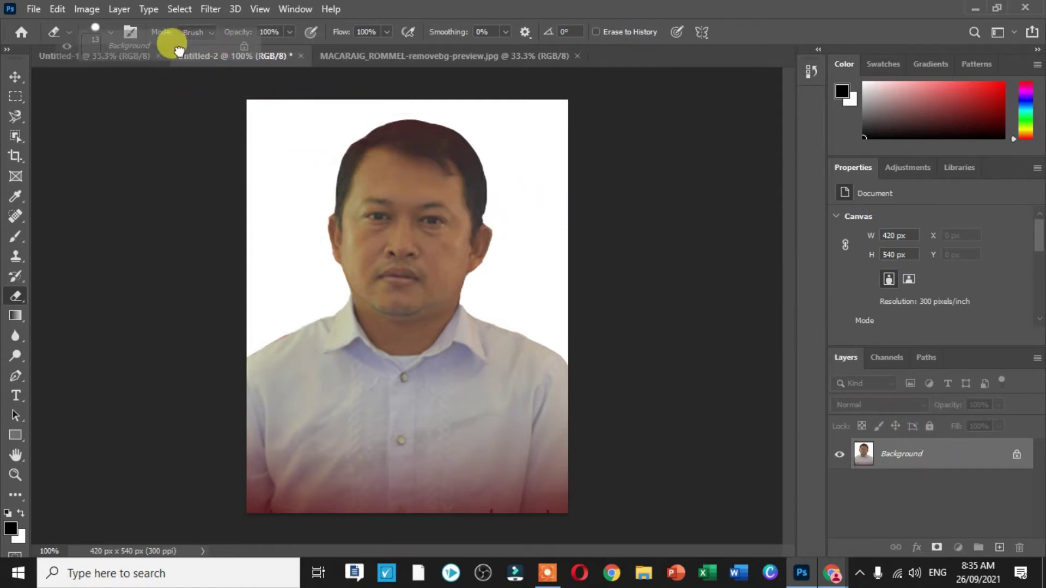
Drop the merged portrait onto the Untitled-1 sheet and shift it left
{"action": "left_click_drag", "start_coordinate": [178, 51], "coordinate": [287, 192]}
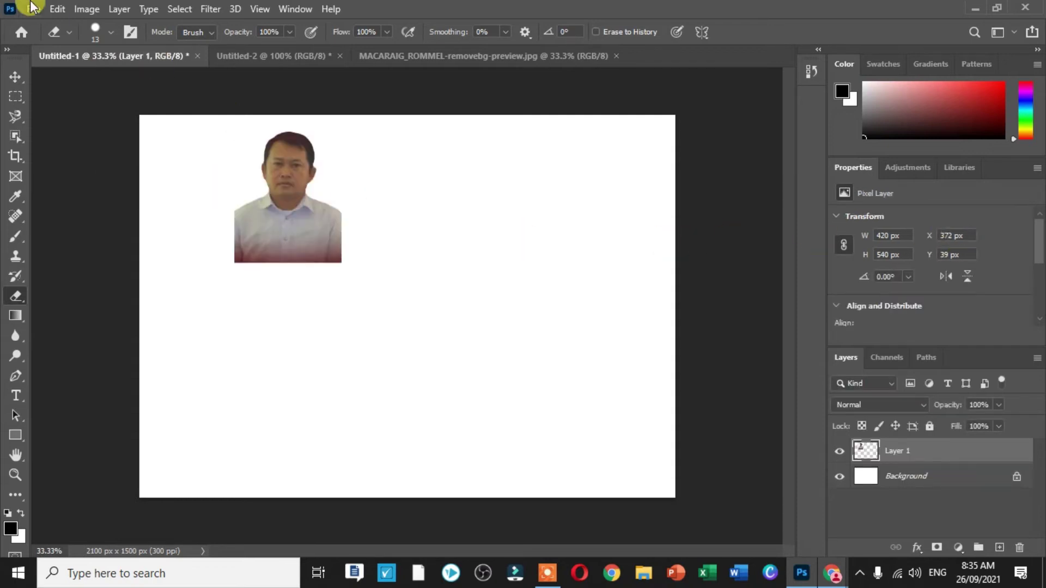
{"action": "left_click", "coordinate": [15, 76]}
{"action": "mouse_move", "coordinate": [269, 198]}
{"action": "left_mouse_down"}
{"action": "mouse_move", "coordinate": [229, 200]}
{"action": "mouse_move", "coordinate": [200, 224]}
{"action": "left_mouse_up"}
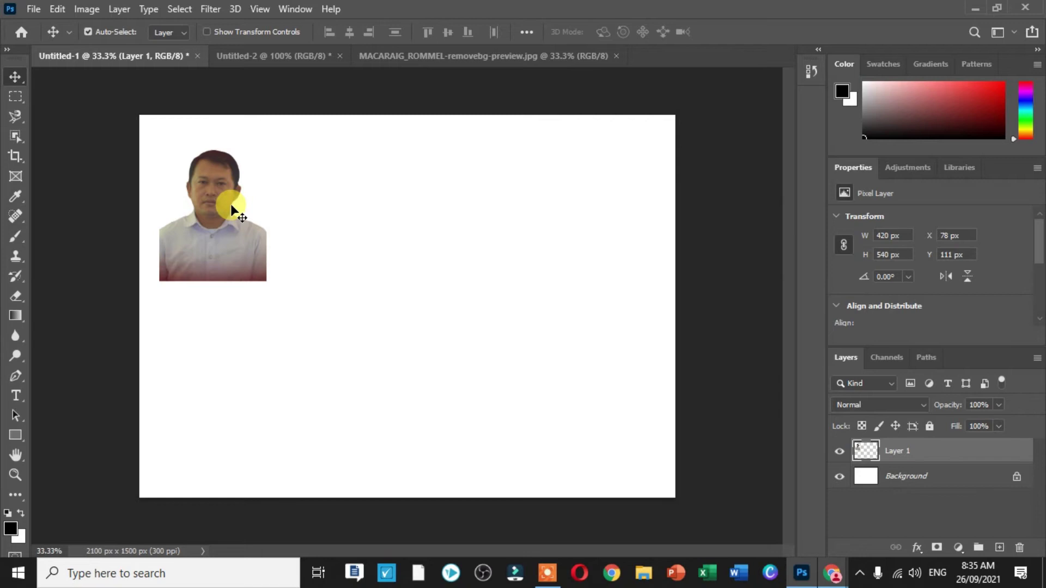
Give the photo a 1 px black stroke and move it to the top-left corner
{"action": "left_click", "coordinate": [918, 548]}
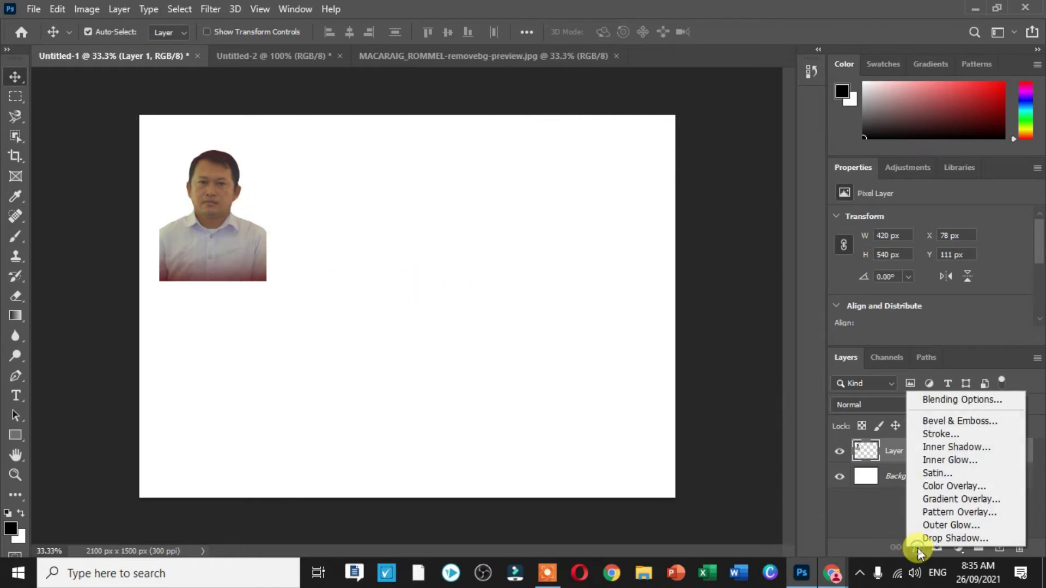
{"action": "left_click", "coordinate": [970, 434]}
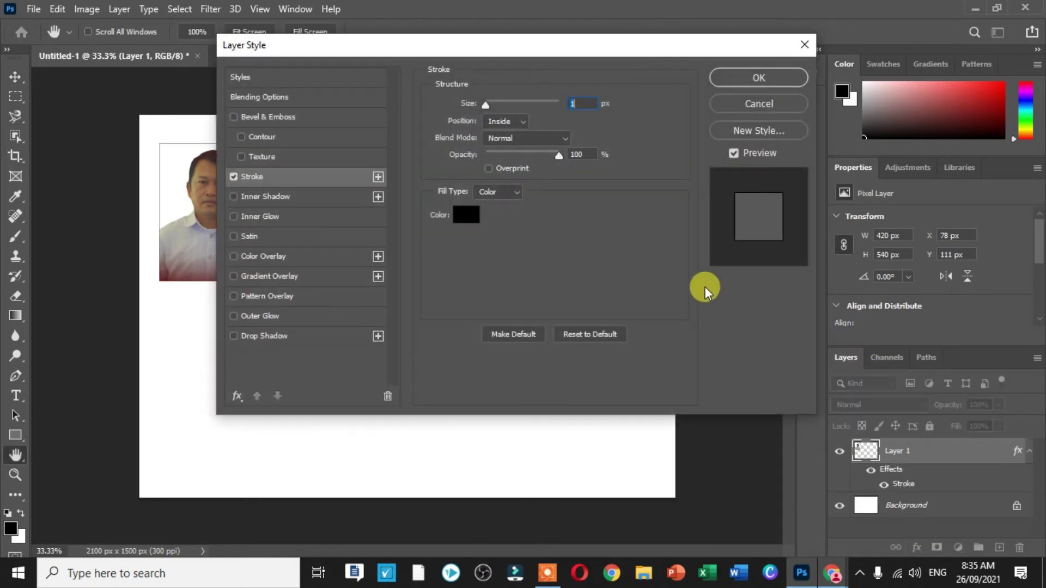
{"action": "left_click_drag", "start_coordinate": [530, 35], "coordinate": [764, 97]}
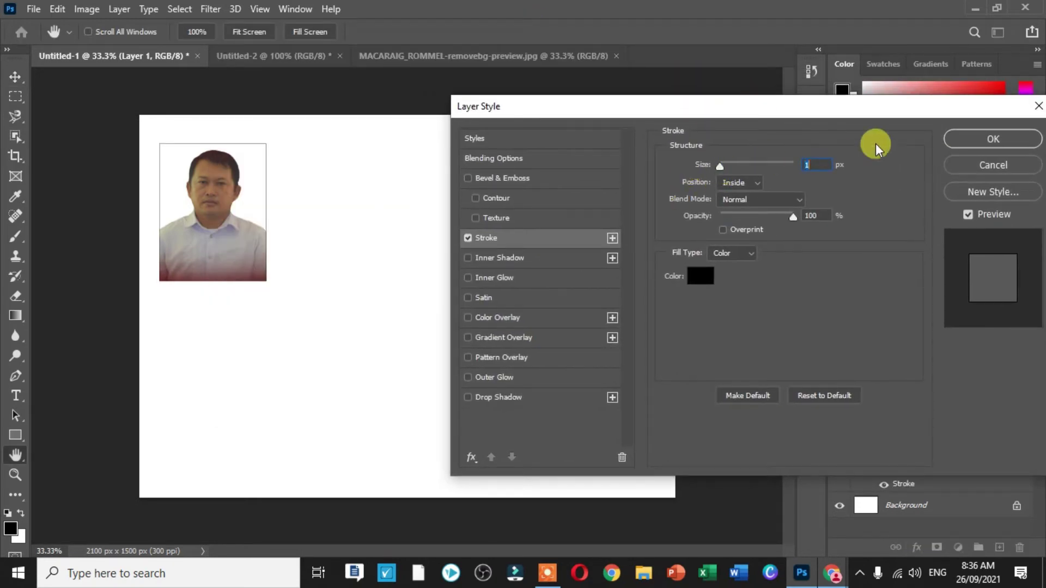
{"action": "left_click", "coordinate": [994, 140]}
{"action": "left_click_drag", "start_coordinate": [198, 224], "coordinate": [173, 201]}
{"action": "left_click", "coordinate": [337, 244]}
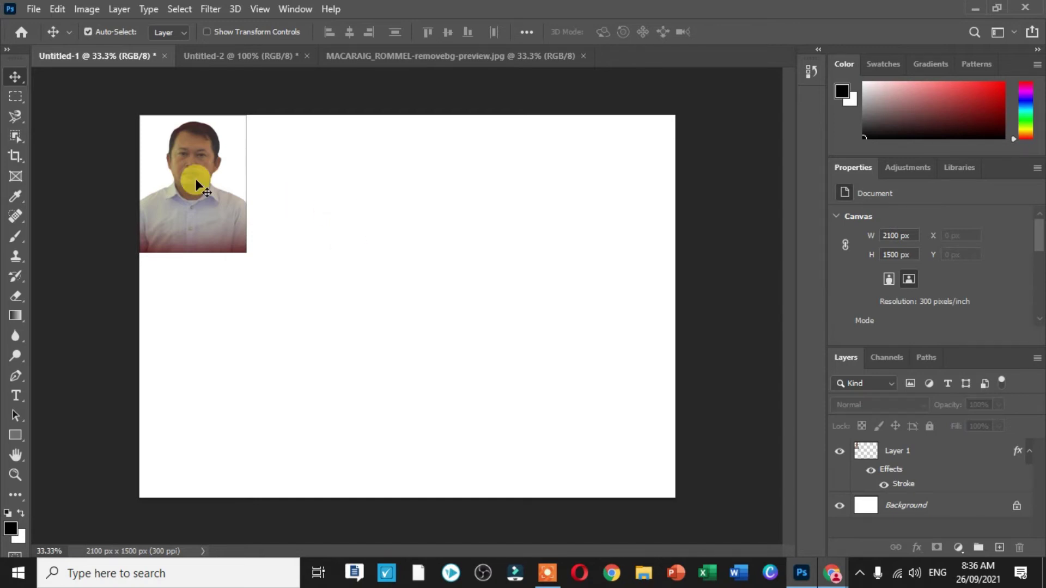
Position the first photo at X 9 px inside the top-left corner, undoing a stray paste
{"action": "left_click_drag", "start_coordinate": [195, 179], "coordinate": [197, 182]}
{"action": "key", "text": "Right"}
{"action": "key", "text": "Right"}
{"action": "key", "text": "Right"}
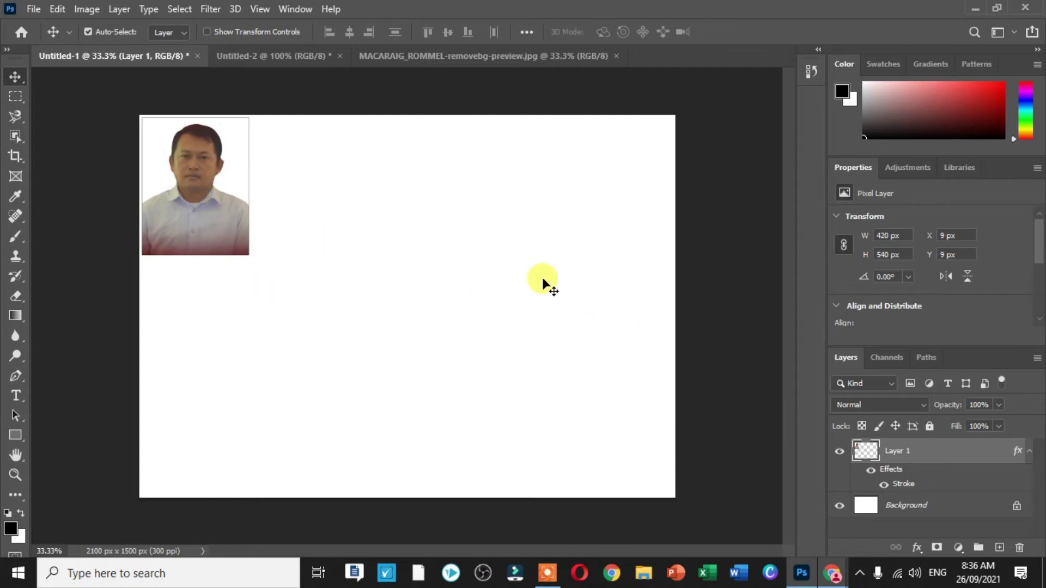
{"action": "key", "text": "ctrl"}
{"action": "key", "text": "ctrl+v"}
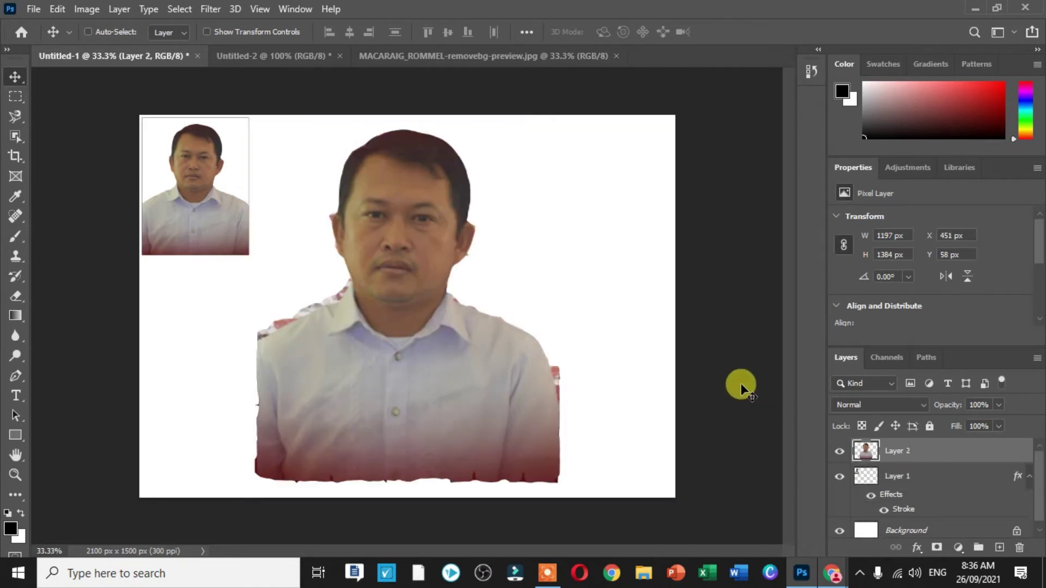
{"action": "key", "text": "ctrl+z"}
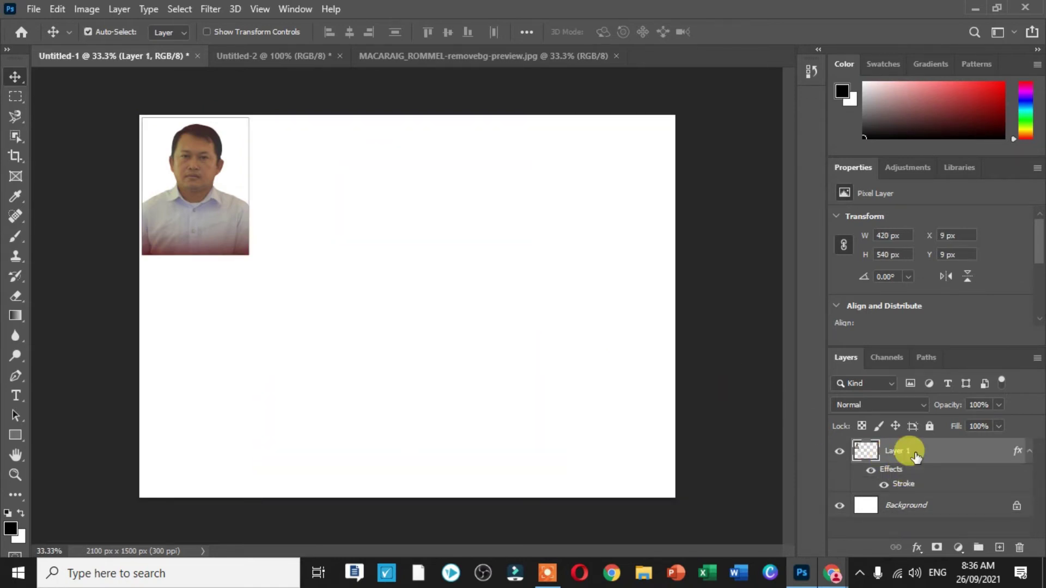
Duplicate Layer 1 and place the copy beside the first photo at X 438 px
{"action": "right_click", "coordinate": [915, 455]}
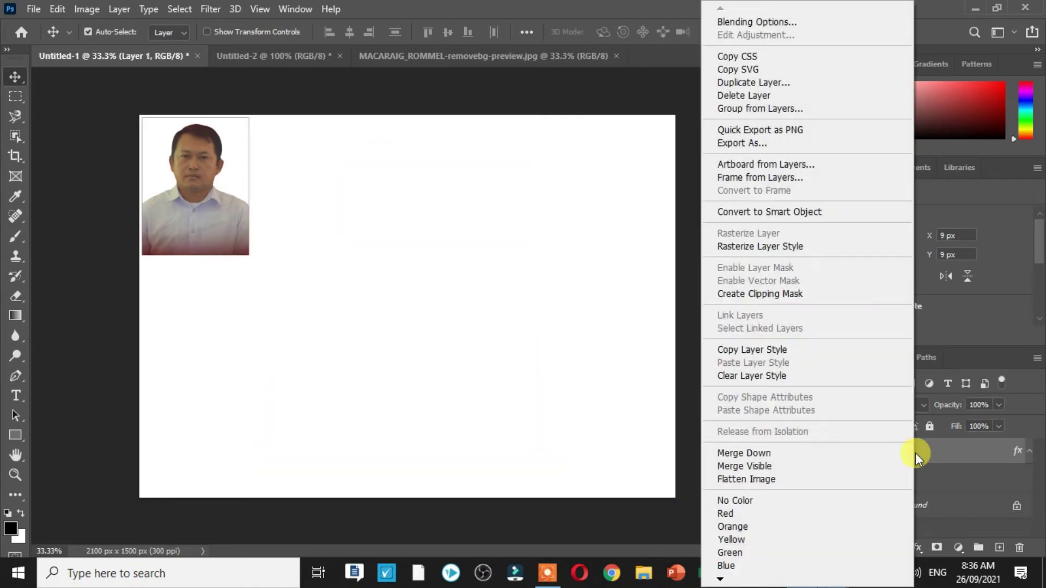
{"action": "left_click", "coordinate": [816, 88]}
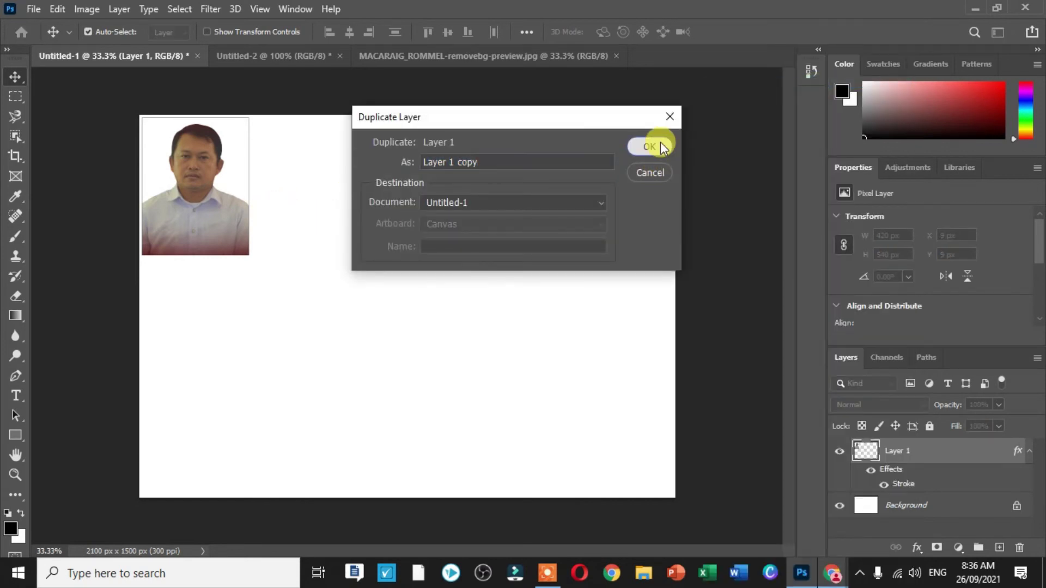
{"action": "left_click", "coordinate": [650, 146]}
{"action": "left_click_drag", "start_coordinate": [175, 190], "coordinate": [295, 192]}
{"action": "key", "text": "Right"}
{"action": "key", "text": "Right"}
{"action": "key", "text": "Right"}
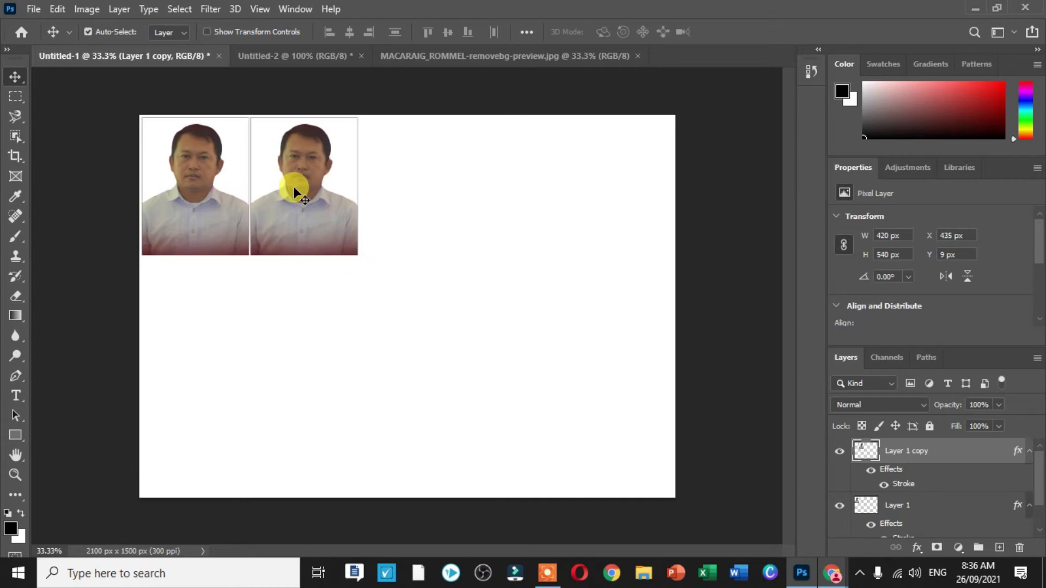
{"action": "key", "text": "Right"}
{"action": "key", "text": "Right"}
{"action": "key", "text": "Right"}
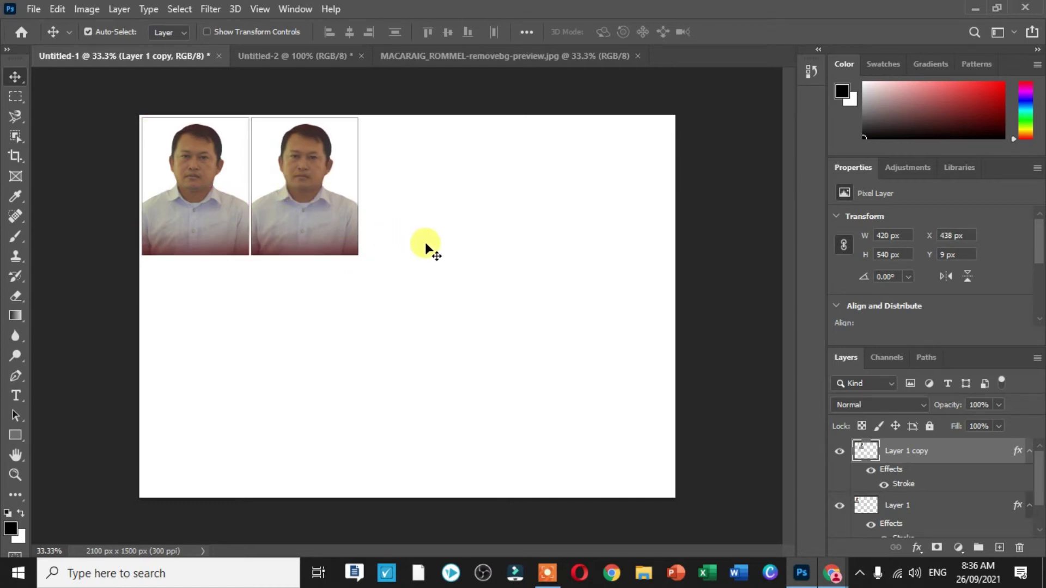
{"action": "left_click", "coordinate": [429, 249]}
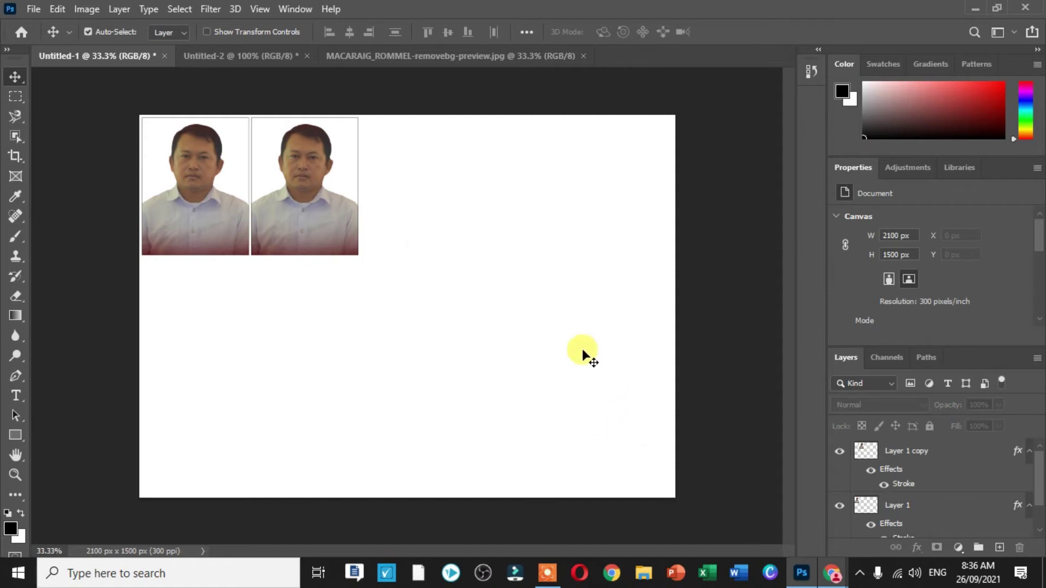
Create three more duplicates: Layer 1 copy 2, copy 3 and copy 4
{"action": "right_click", "coordinate": [909, 508]}
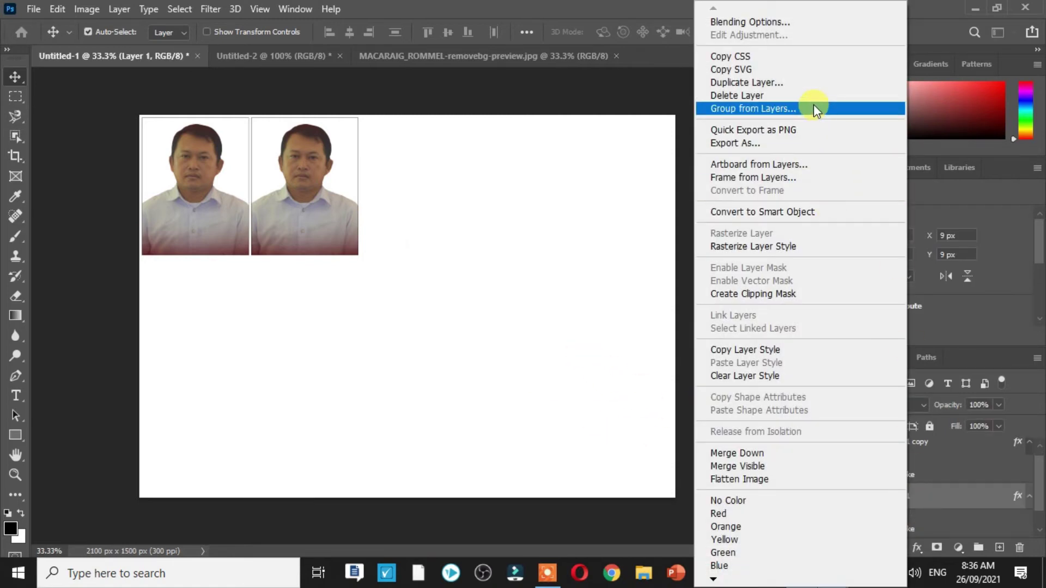
{"action": "left_click", "coordinate": [484, 258]}
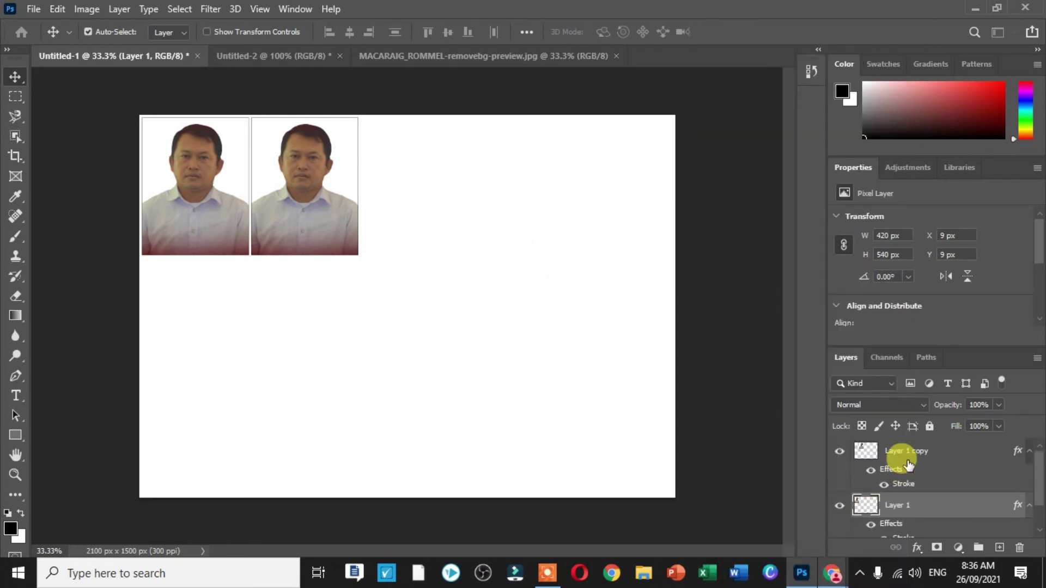
{"action": "right_click", "coordinate": [909, 462]}
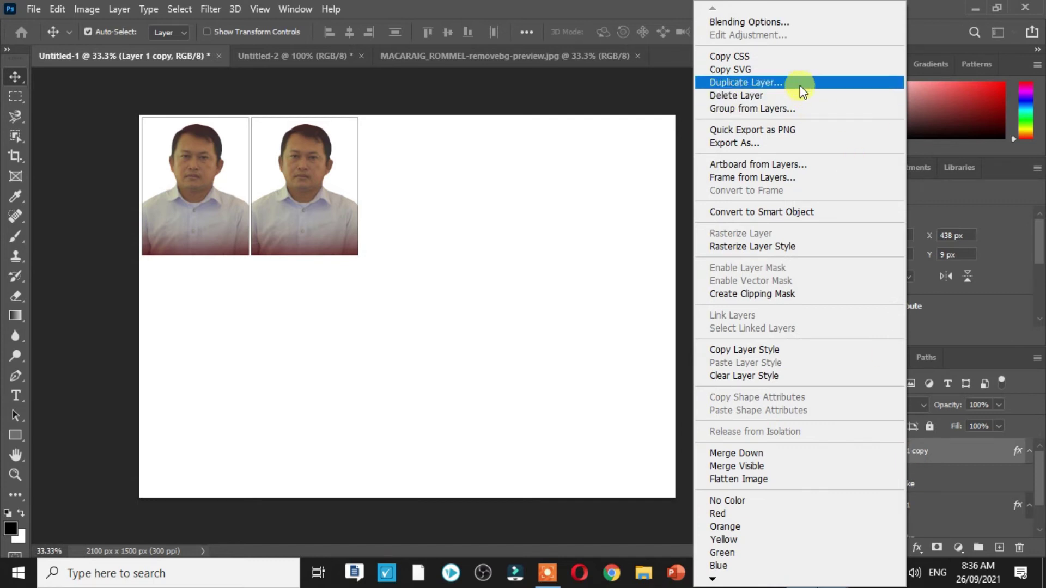
{"action": "left_click", "coordinate": [799, 82]}
{"action": "left_click", "coordinate": [647, 143]}
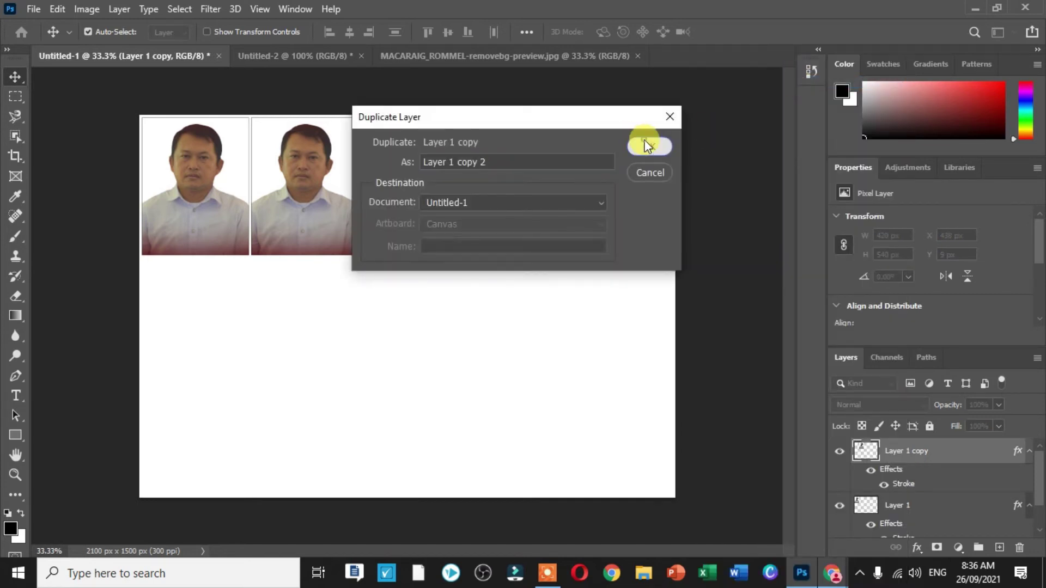
{"action": "right_click", "coordinate": [917, 461]}
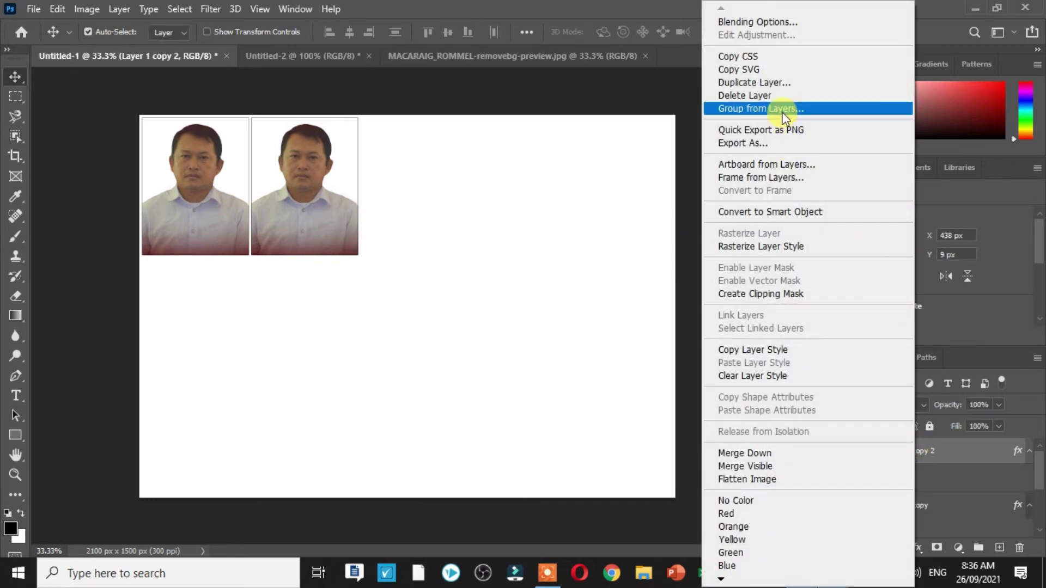
{"action": "left_click", "coordinate": [783, 84]}
{"action": "left_click", "coordinate": [650, 173]}
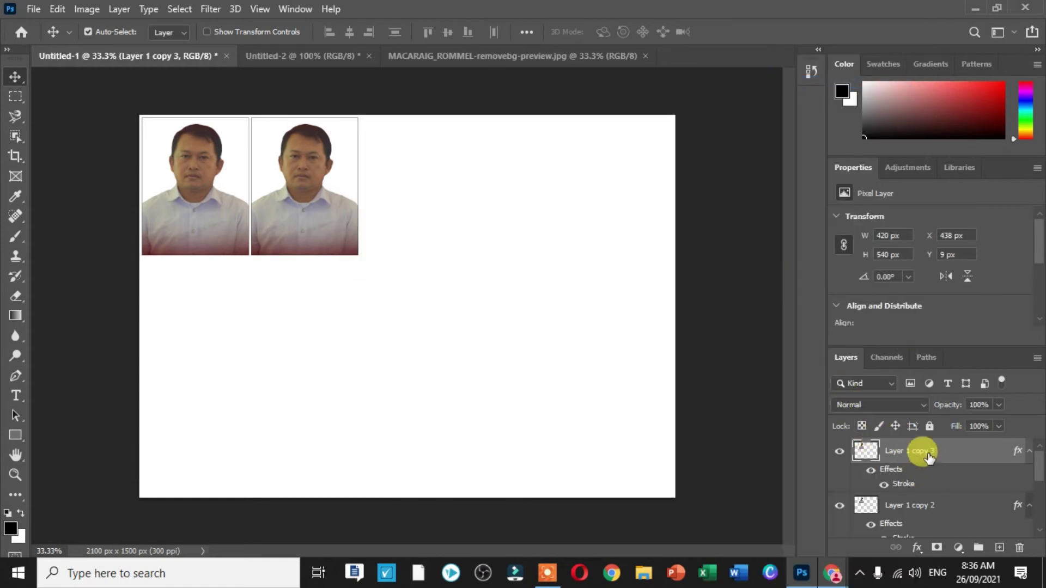
{"action": "right_click", "coordinate": [928, 454]}
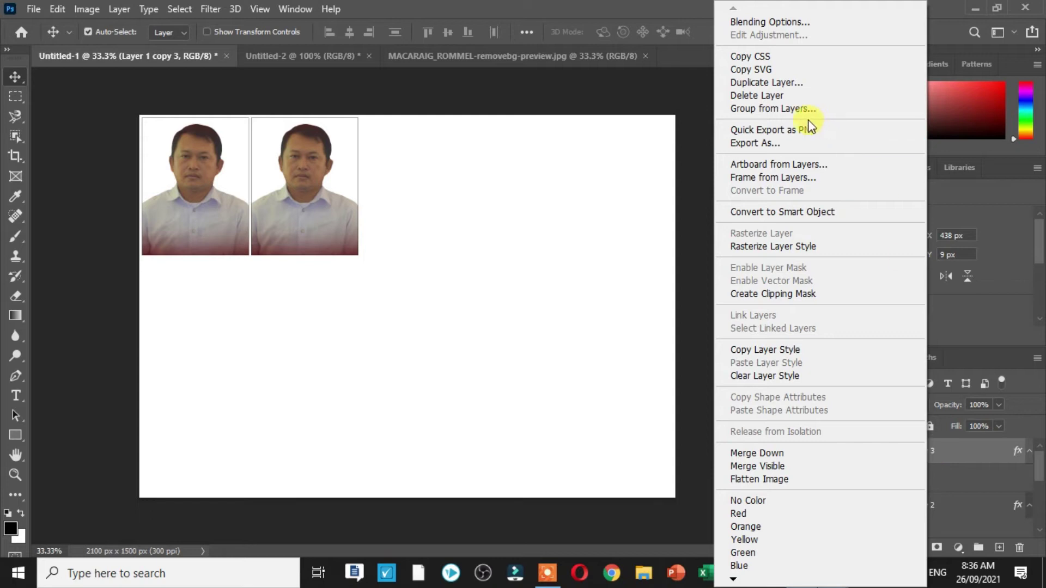
{"action": "left_click", "coordinate": [803, 82]}
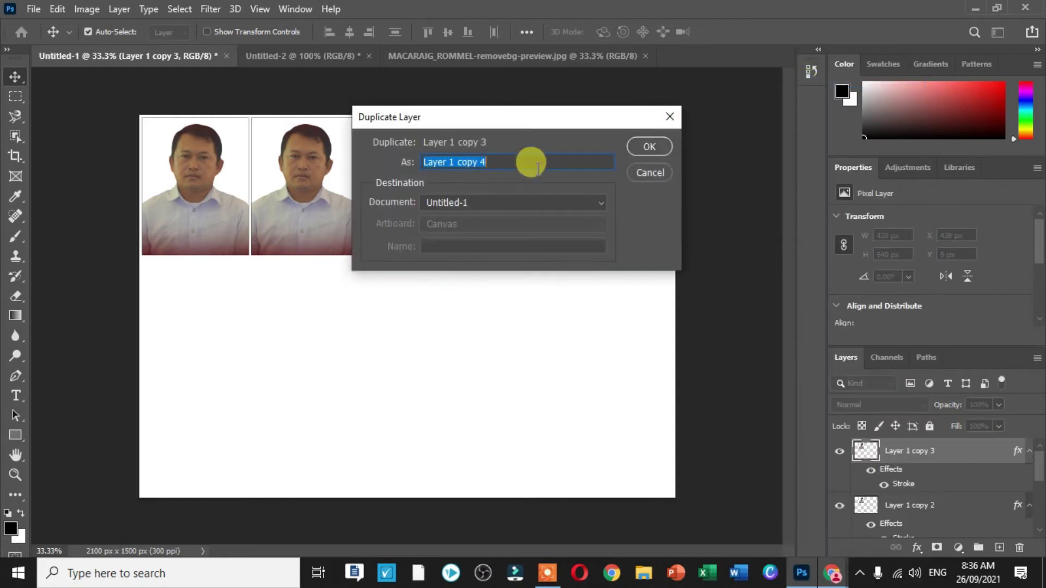
{"action": "left_click", "coordinate": [639, 148]}
Drag the copies into the third, fourth and fifth slots of the top row
{"action": "left_click_drag", "start_coordinate": [304, 214], "coordinate": [406, 216]}
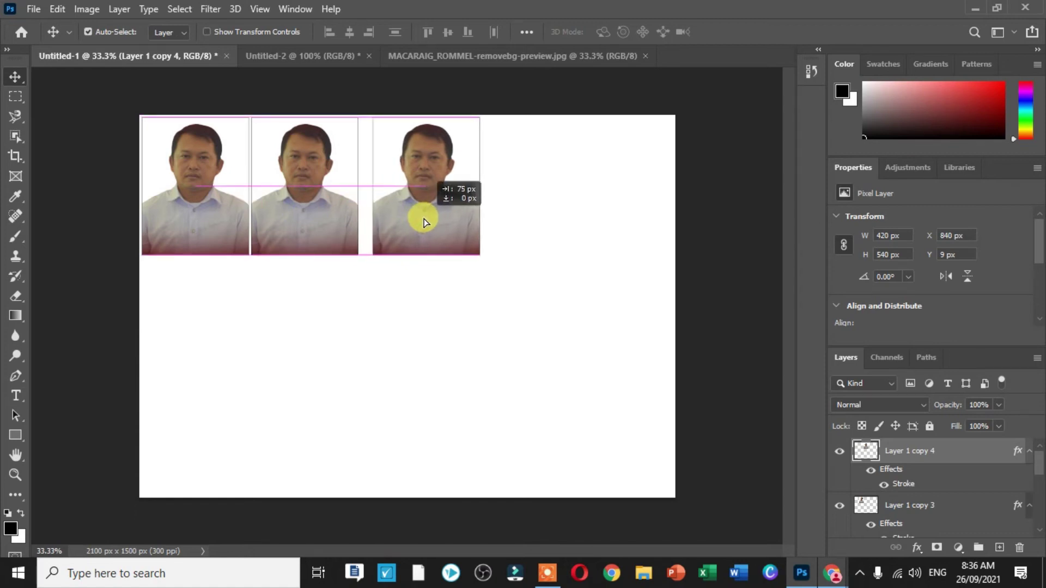
{"action": "left_click_drag", "start_coordinate": [420, 222], "coordinate": [416, 221]}
{"action": "left_click_drag", "start_coordinate": [268, 194], "coordinate": [494, 197]}
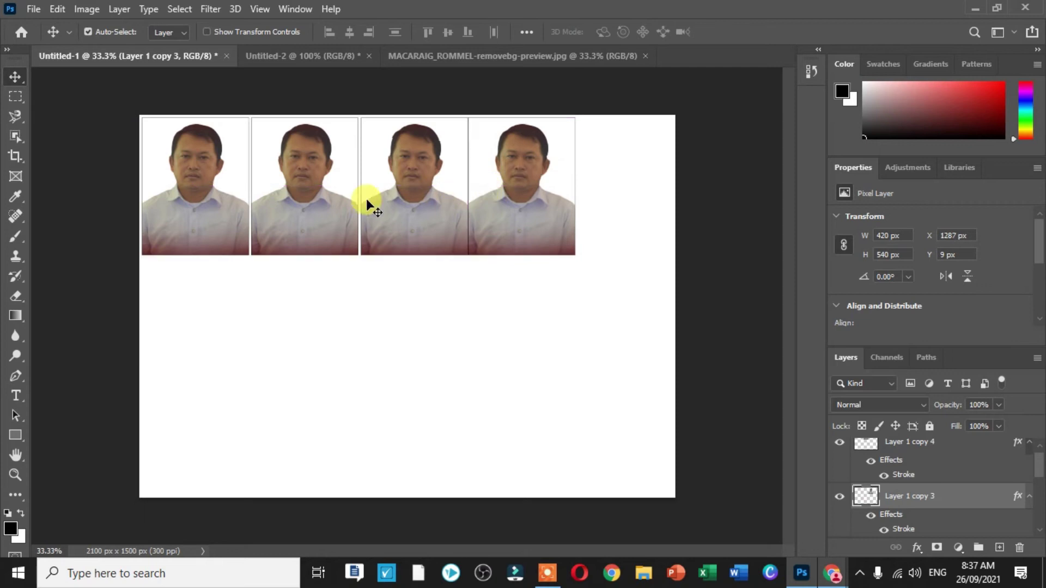
{"action": "left_click_drag", "start_coordinate": [314, 209], "coordinate": [639, 210]}
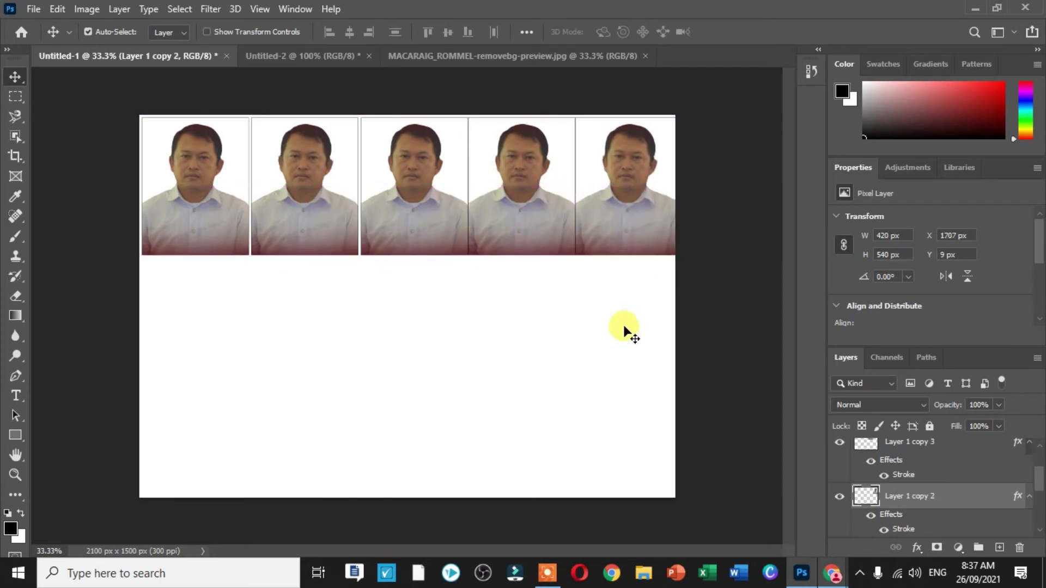
Nudge the first photo flush with the left edge and shift the next photos left
{"action": "left_click", "coordinate": [624, 328]}
{"action": "left_click", "coordinate": [195, 244]}
{"action": "key", "text": "Left"}
{"action": "key", "text": "Left"}
{"action": "key", "text": "Left"}
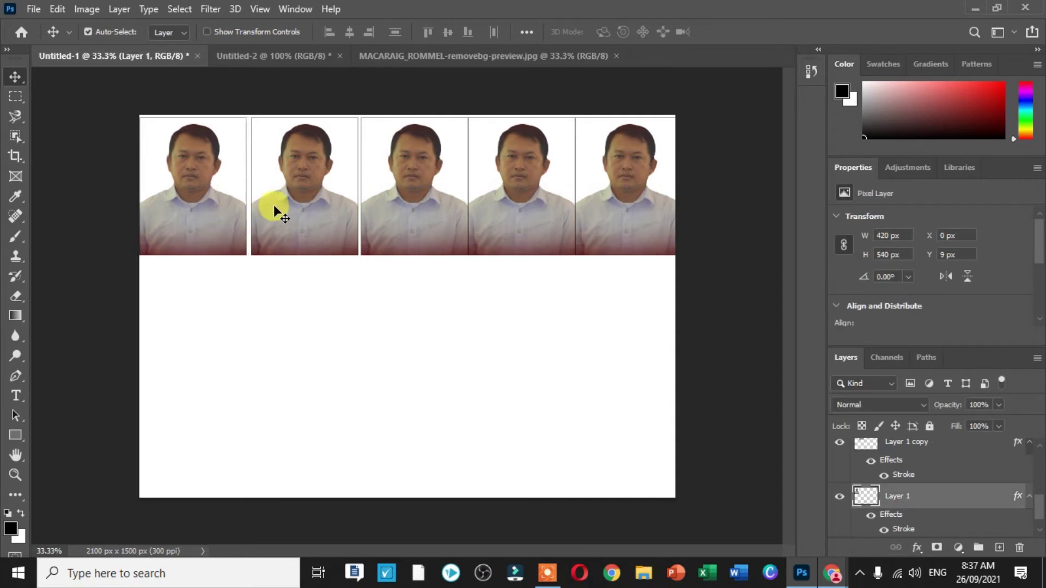
{"action": "left_click", "coordinate": [275, 205]}
{"action": "key", "text": "Left"}
{"action": "key", "text": "Left"}
{"action": "key", "text": "Left"}
{"action": "key", "text": "Left"}
{"action": "key", "text": "Left"}
{"action": "key", "text": "Left"}
{"action": "key", "text": "Left"}
{"action": "key", "text": "Left"}
{"action": "key", "text": "Left"}
{"action": "key", "text": "Left"}
{"action": "key", "text": "Left"}
{"action": "key", "text": "Left"}
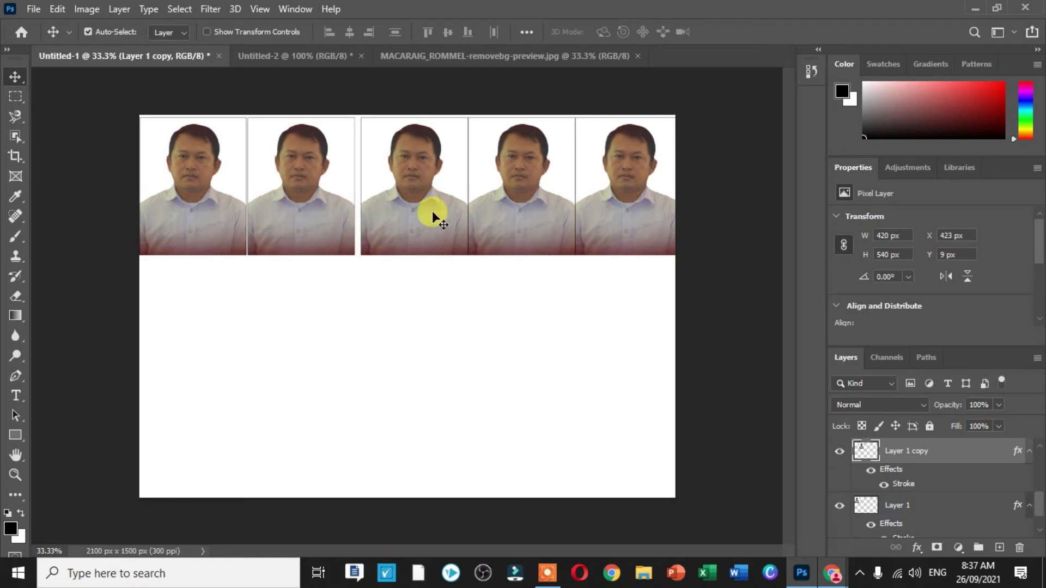
{"action": "left_click", "coordinate": [433, 215]}
{"action": "key", "text": "Left"}
{"action": "key", "text": "Left"}
{"action": "key", "text": "Left"}
{"action": "key", "text": "Left"}
{"action": "key", "text": "Left"}
{"action": "key", "text": "Left"}
{"action": "key", "text": "Left"}
{"action": "key", "text": "Left"}
{"action": "key", "text": "Left"}
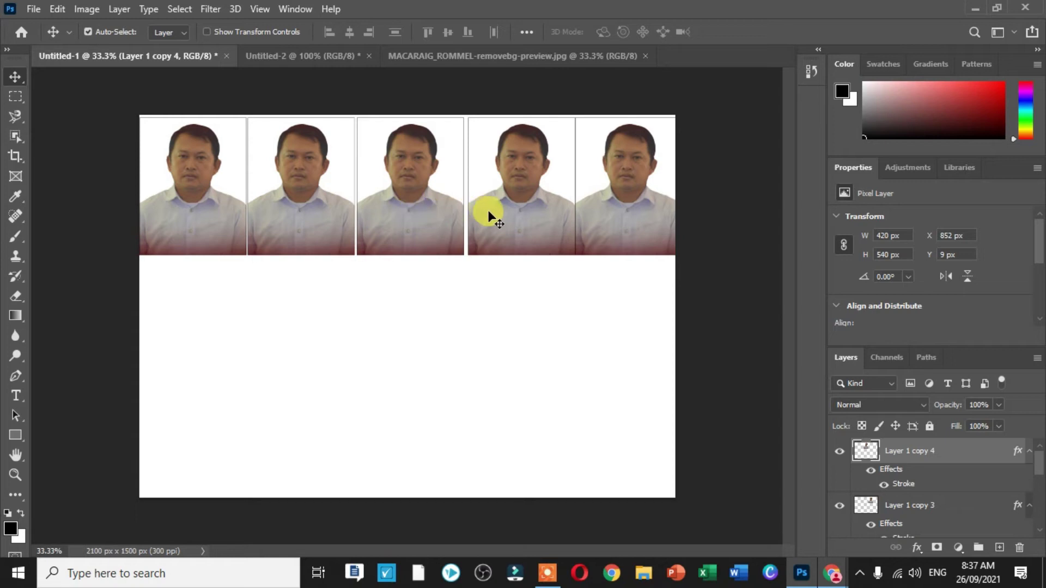
{"action": "left_click", "coordinate": [490, 217]}
{"action": "key", "text": "Left"}
{"action": "key", "text": "Left"}
{"action": "key", "text": "Left"}
{"action": "key", "text": "Left"}
{"action": "key", "text": "Left"}
{"action": "key", "text": "Left"}
{"action": "left_click", "coordinate": [626, 200]}
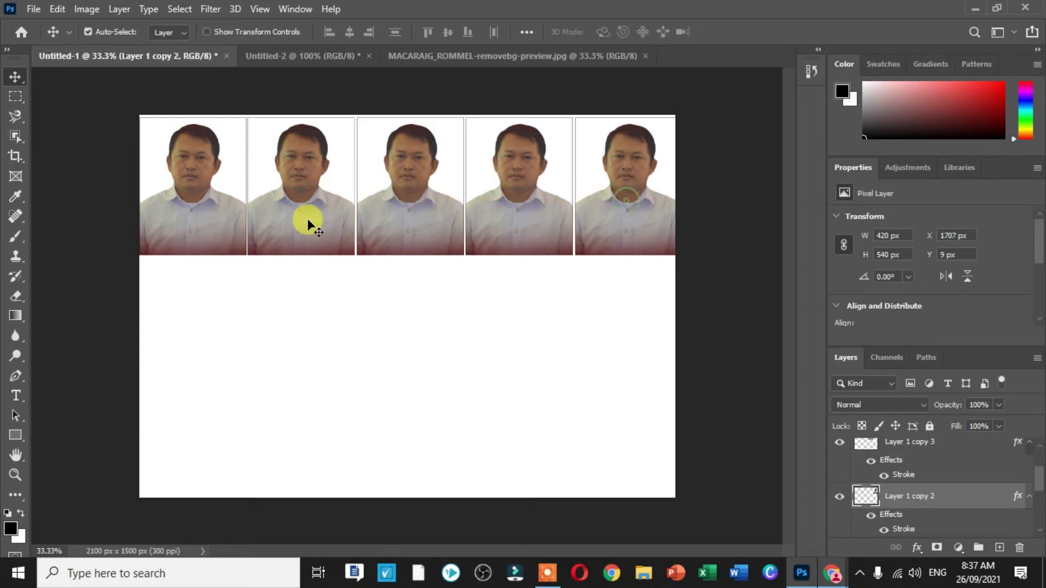
{"action": "left_click", "coordinate": [423, 211]}
{"action": "key", "text": "Left"}
{"action": "key", "text": "Left"}
{"action": "key", "text": "Left"}
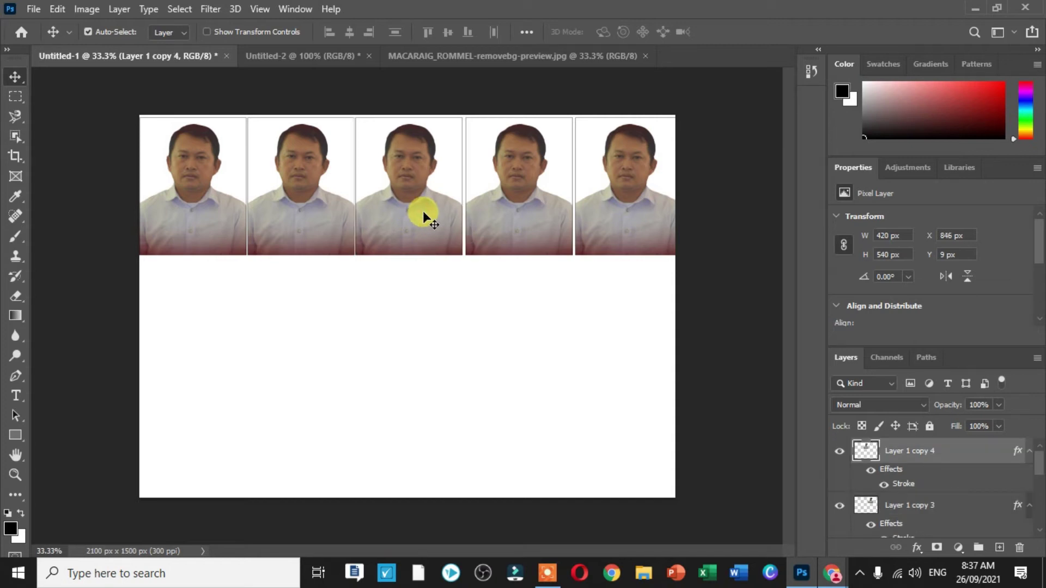
Close the remaining gaps by nudging photos two through five left, then deselect
{"action": "left_click", "coordinate": [323, 207]}
{"action": "key", "text": "Left"}
{"action": "key", "text": "Left"}
{"action": "key", "text": "Left"}
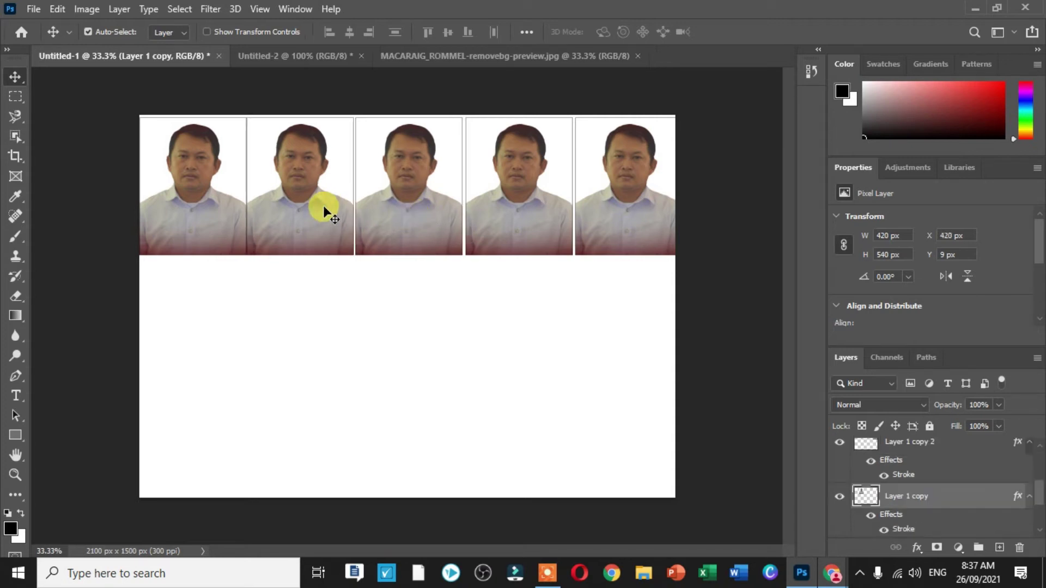
{"action": "left_click", "coordinate": [372, 213]}
{"action": "key", "text": "Left"}
{"action": "key", "text": "Left"}
{"action": "key", "text": "Left"}
{"action": "left_click", "coordinate": [541, 210]}
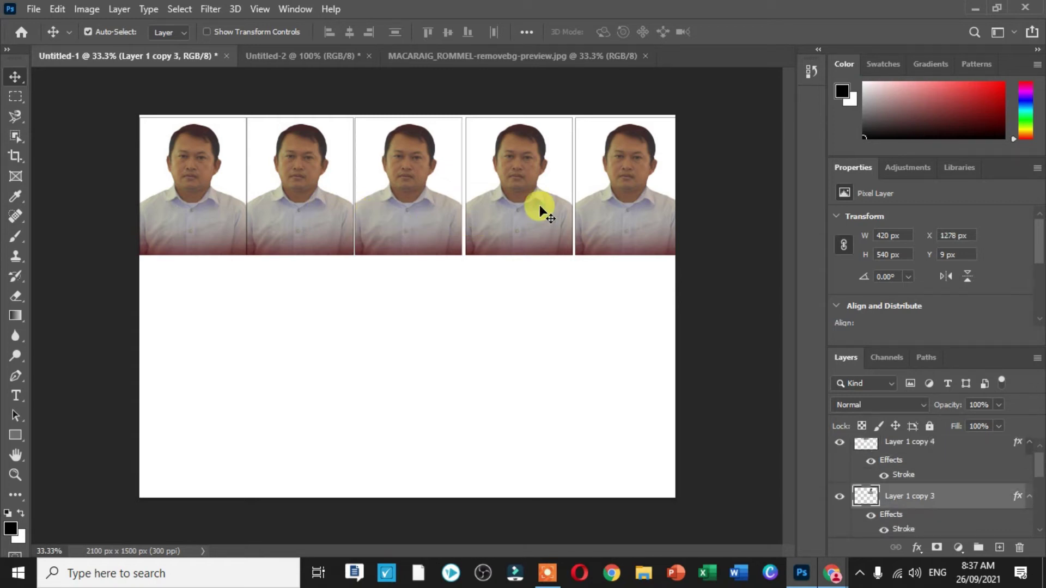
{"action": "key", "text": "Left"}
{"action": "key", "text": "Left"}
{"action": "key", "text": "Left"}
{"action": "key", "text": "Left"}
{"action": "key", "text": "Left"}
{"action": "key", "text": "Left"}
{"action": "key", "text": "Left"}
{"action": "key", "text": "Left"}
{"action": "key", "text": "Left"}
{"action": "key", "text": "Right"}
{"action": "key", "text": "Right"}
{"action": "key", "text": "Right"}
{"action": "left_click", "coordinate": [607, 225]}
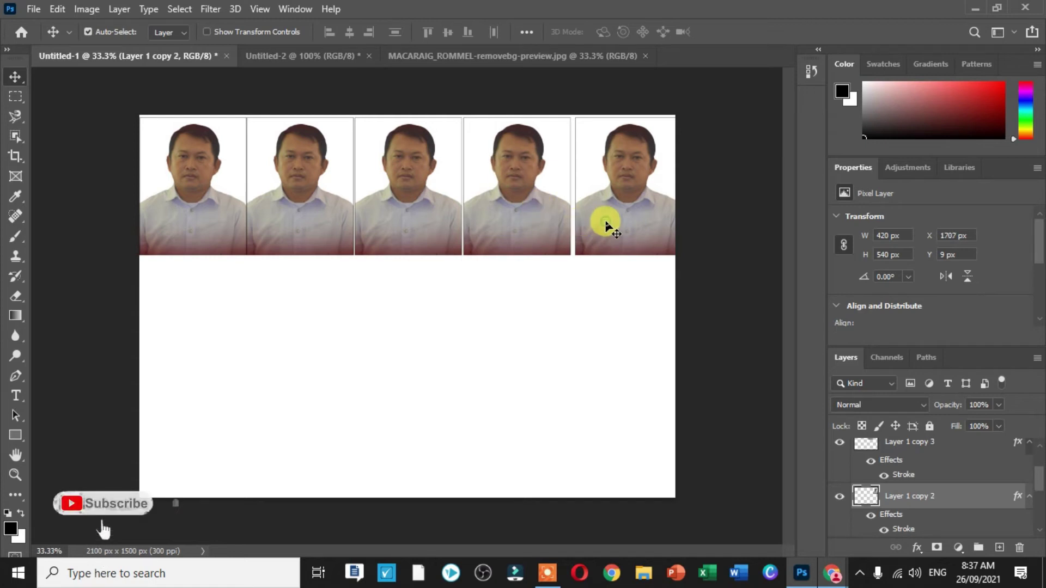
{"action": "key", "text": "Left"}
{"action": "key", "text": "Left"}
{"action": "key", "text": "Left"}
{"action": "key", "text": "Left"}
{"action": "key", "text": "Left"}
{"action": "key", "text": "Left"}
{"action": "key", "text": "Left"}
{"action": "key", "text": "Left"}
{"action": "key", "text": "Left"}
{"action": "key", "text": "Left"}
{"action": "key", "text": "Left"}
{"action": "key", "text": "Left"}
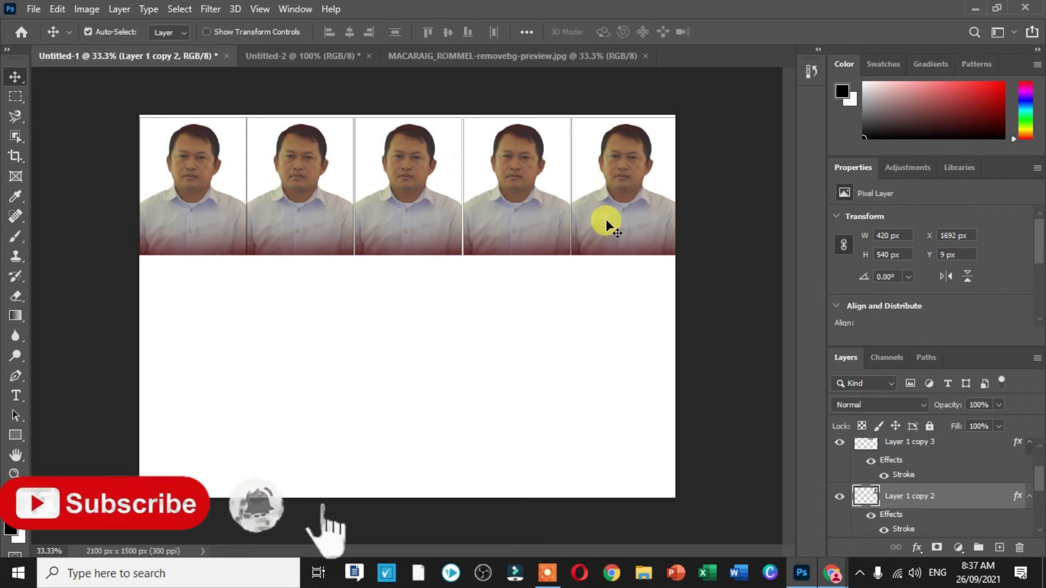
{"action": "left_click", "coordinate": [526, 222]}
{"action": "key", "text": "Left"}
{"action": "key", "text": "Left"}
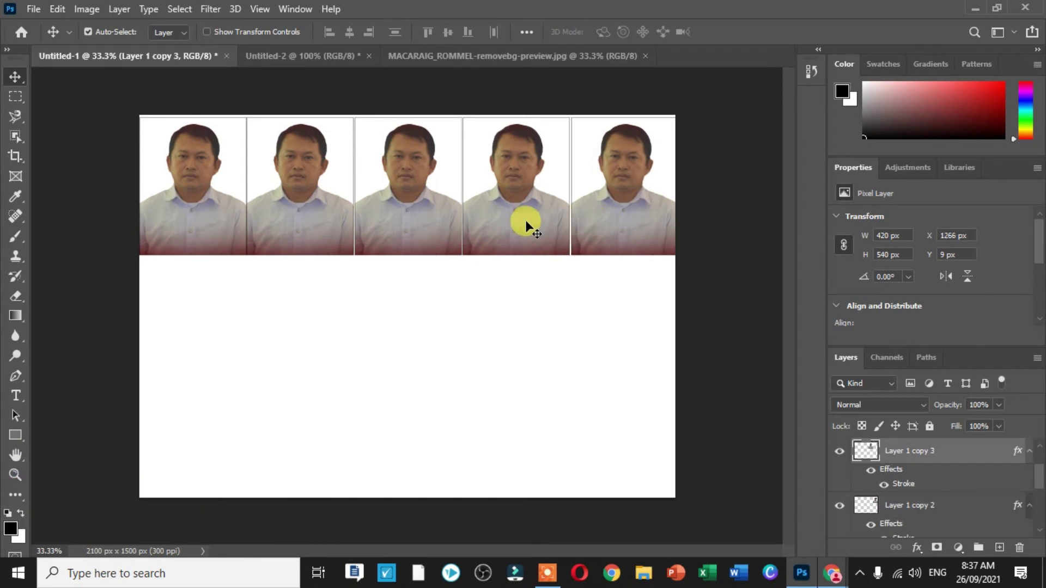
{"action": "left_click", "coordinate": [427, 329]}
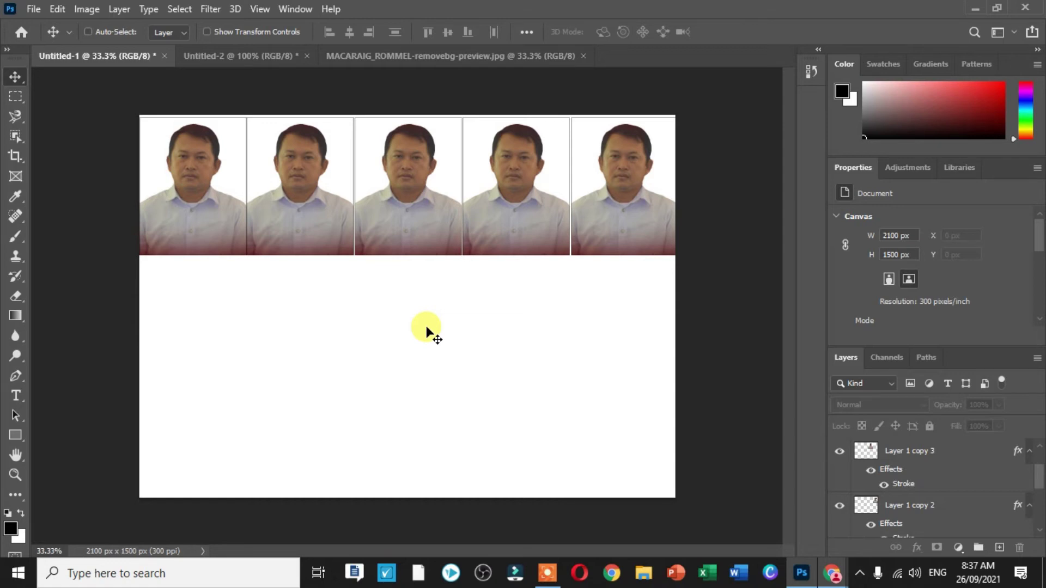
Create a new document with Width 1 inch and Height 1 inch at 300 pixels/inch
{"action": "key", "text": "ctrl+n"}
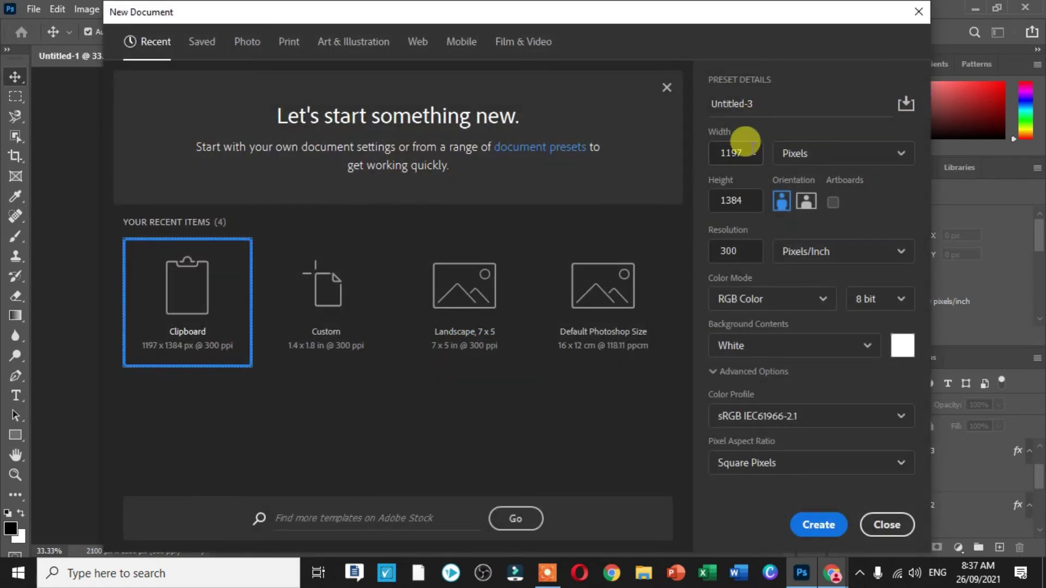
{"action": "left_click", "coordinate": [838, 152]}
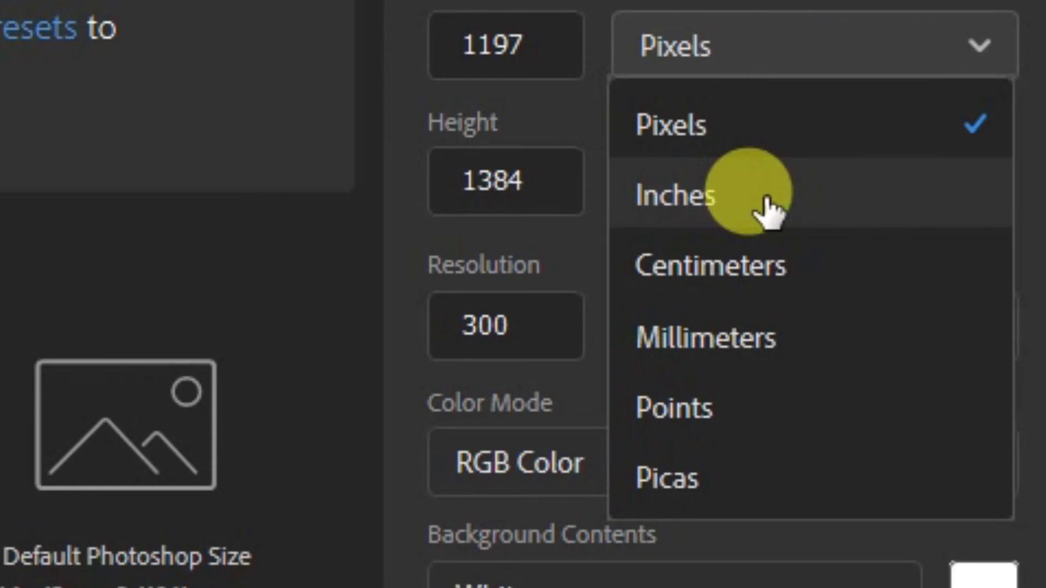
{"action": "left_click", "coordinate": [826, 204]}
{"action": "double_click", "coordinate": [545, 59]}
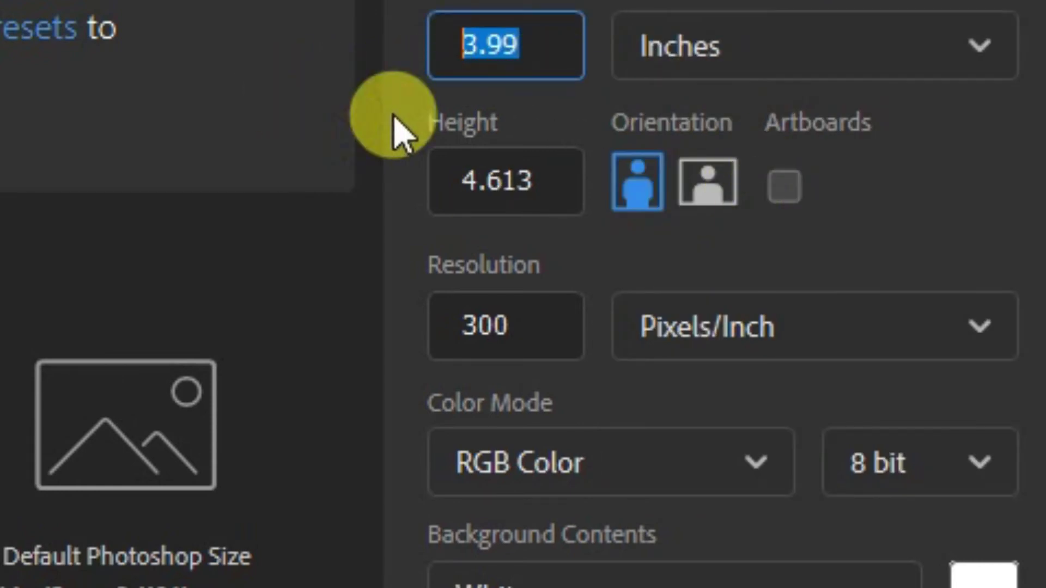
{"action": "type", "text": "1"}
{"action": "left_click", "coordinate": [529, 190]}
{"action": "left_click_drag", "start_coordinate": [529, 191], "coordinate": [427, 234]}
{"action": "type", "text": "1"}
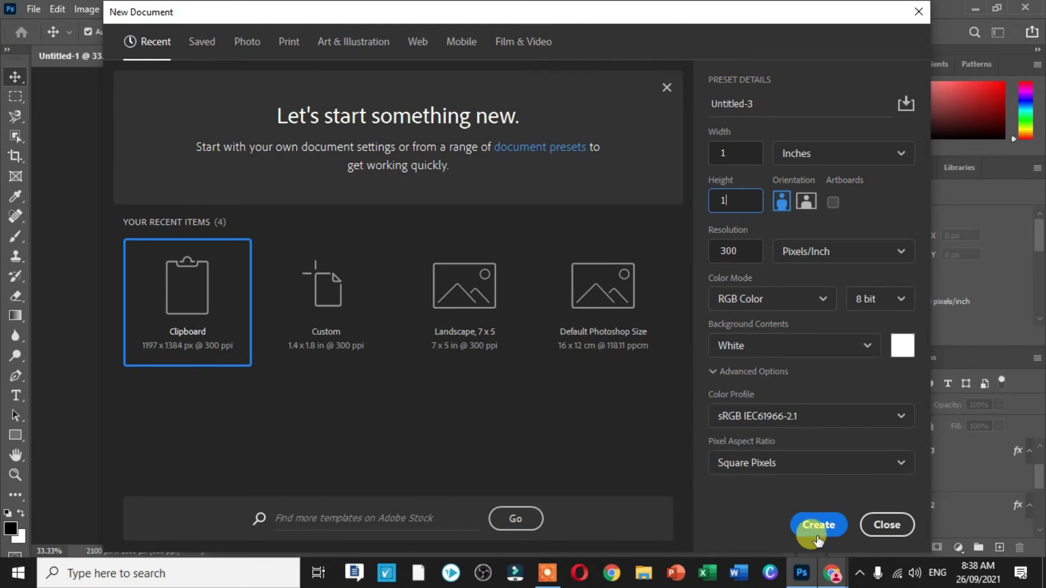
{"action": "left_click", "coordinate": [818, 525]}
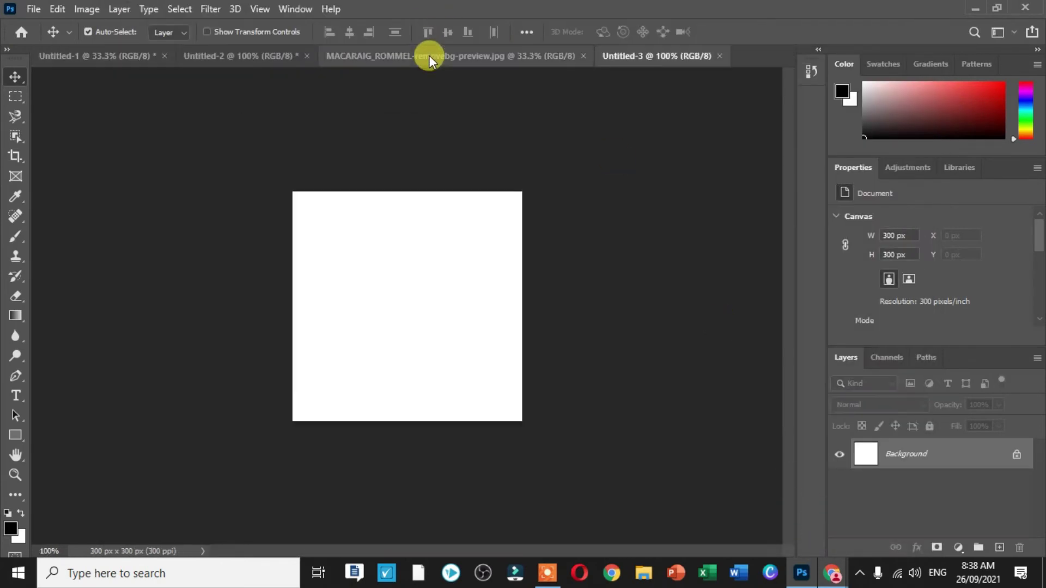
Crop Untitled-2 at a 1:1 ratio to a 420 × 420 px head-and-shoulders square
{"action": "left_click", "coordinate": [430, 55]}
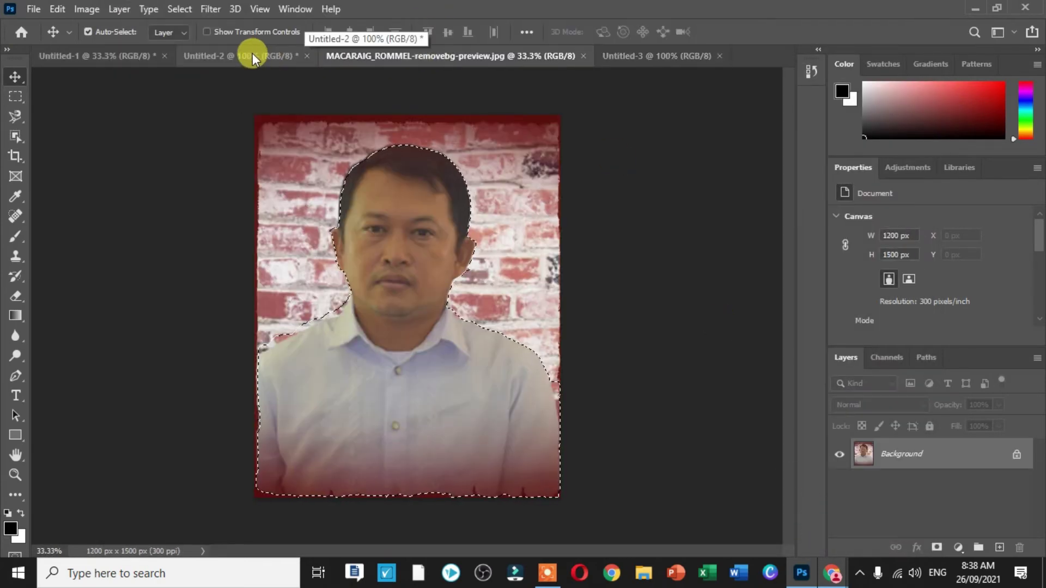
{"action": "left_click", "coordinate": [252, 54]}
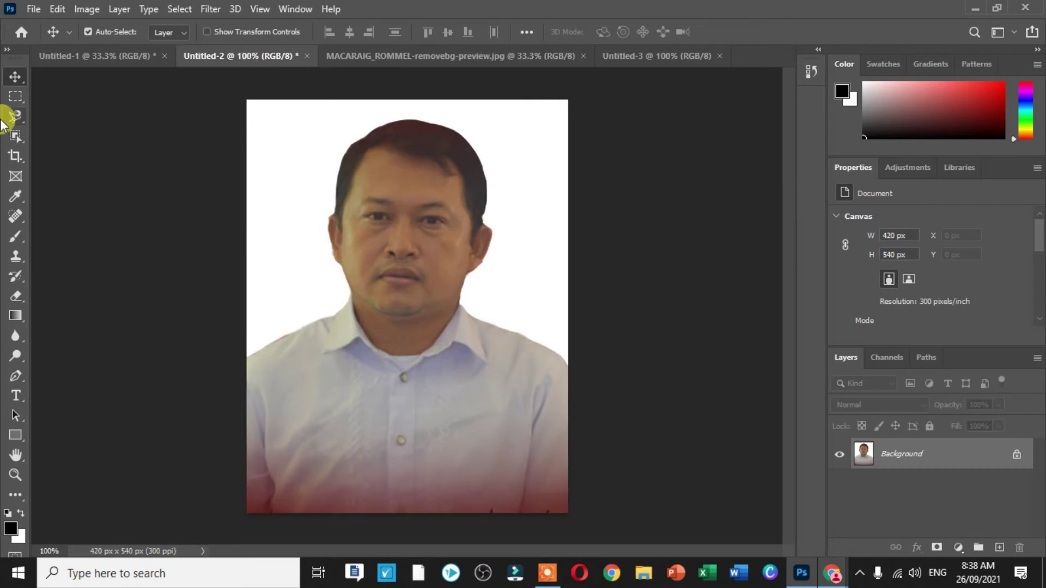
{"action": "left_click", "coordinate": [15, 155]}
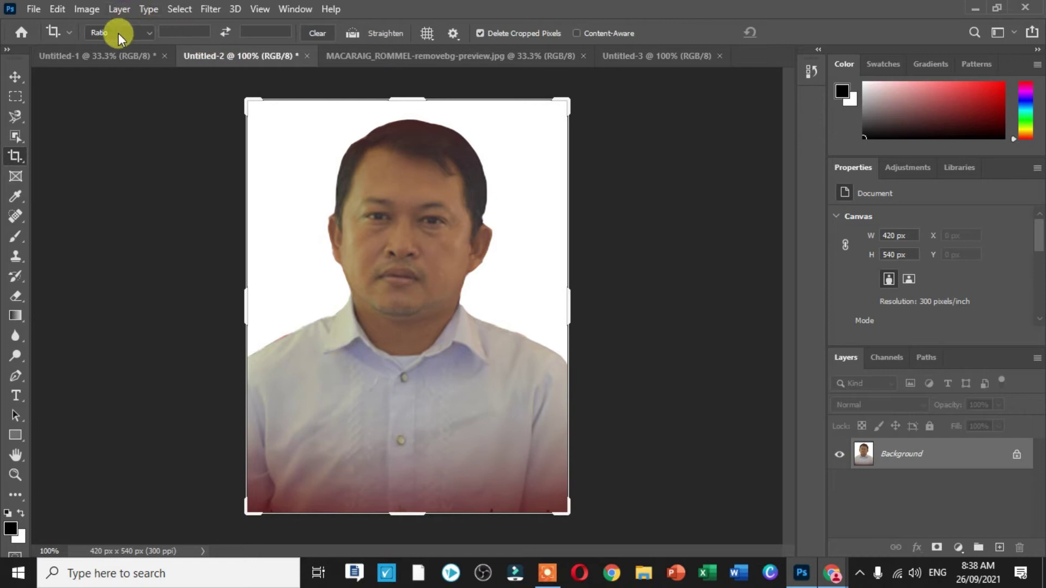
{"action": "left_click", "coordinate": [185, 31]}
{"action": "type", "text": "1"}
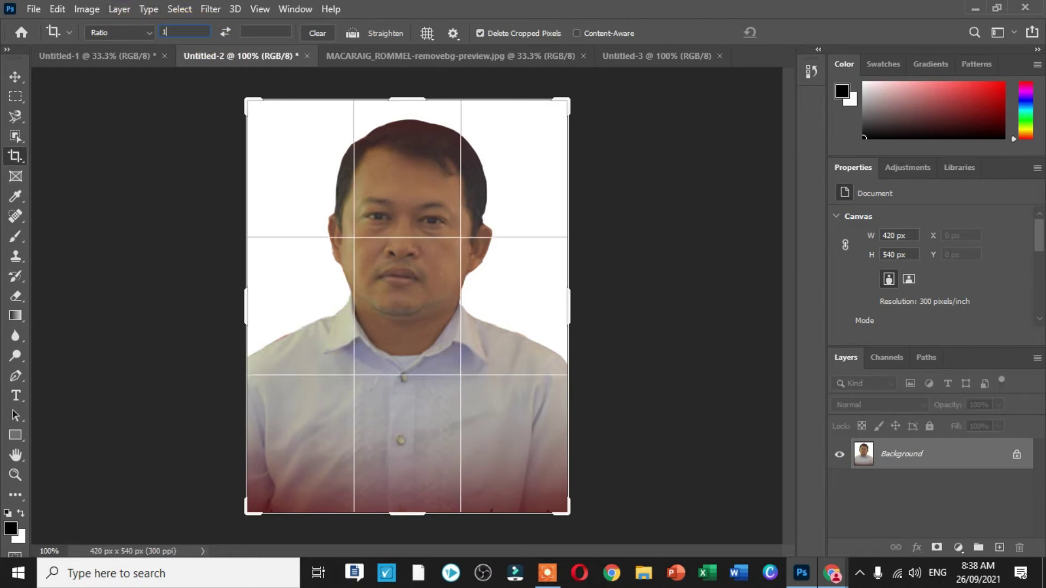
{"action": "type", "text": "1"}
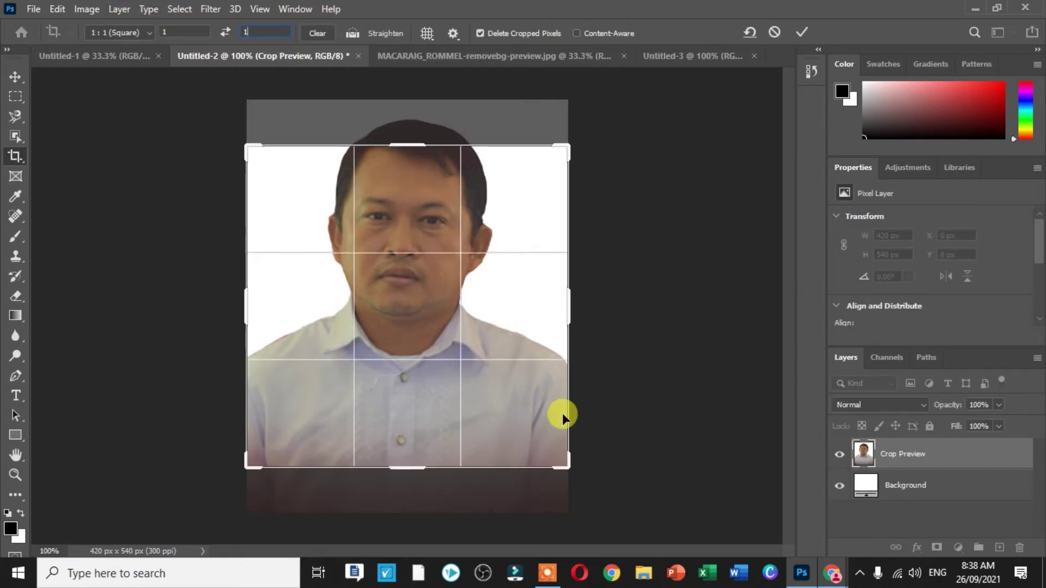
{"action": "left_click_drag", "start_coordinate": [495, 402], "coordinate": [487, 446]}
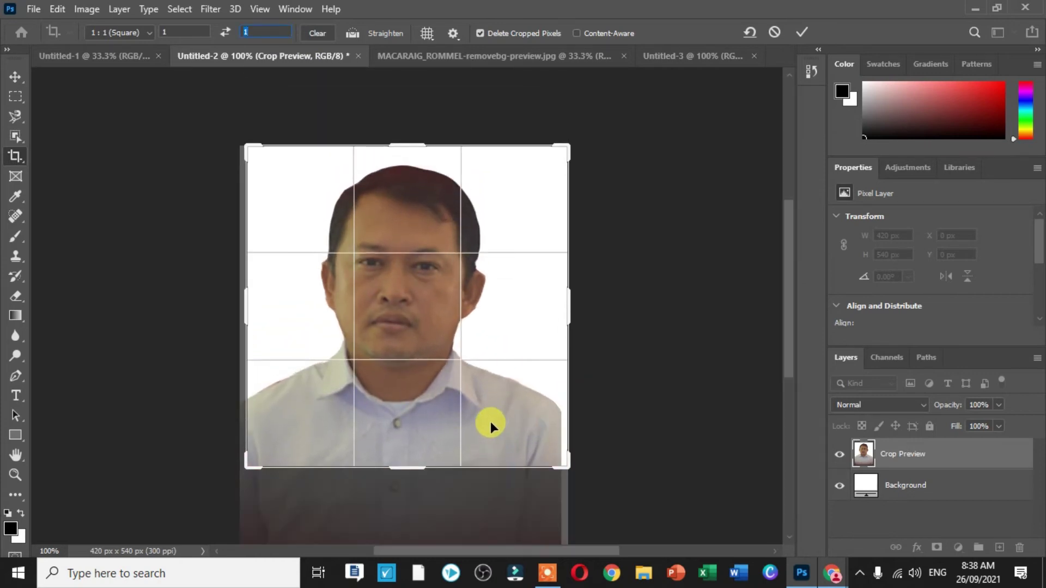
{"action": "left_click", "coordinate": [16, 76]}
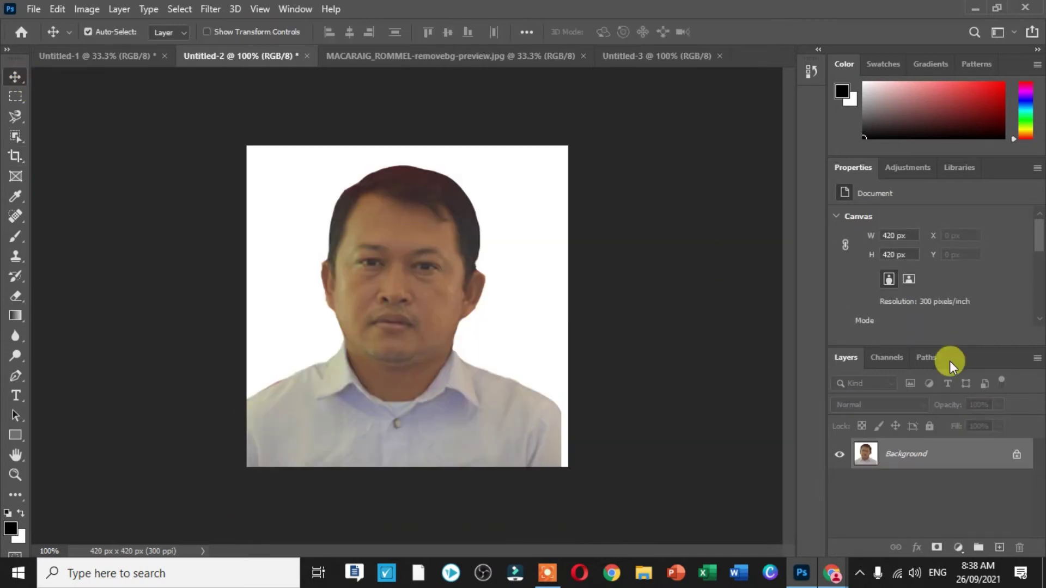
Bring the cropped portrait into Untitled-3, scale it to 300 × 300 px at X 0, Y 0, and select both layers
{"action": "left_click_drag", "start_coordinate": [959, 456], "coordinate": [189, 48]}
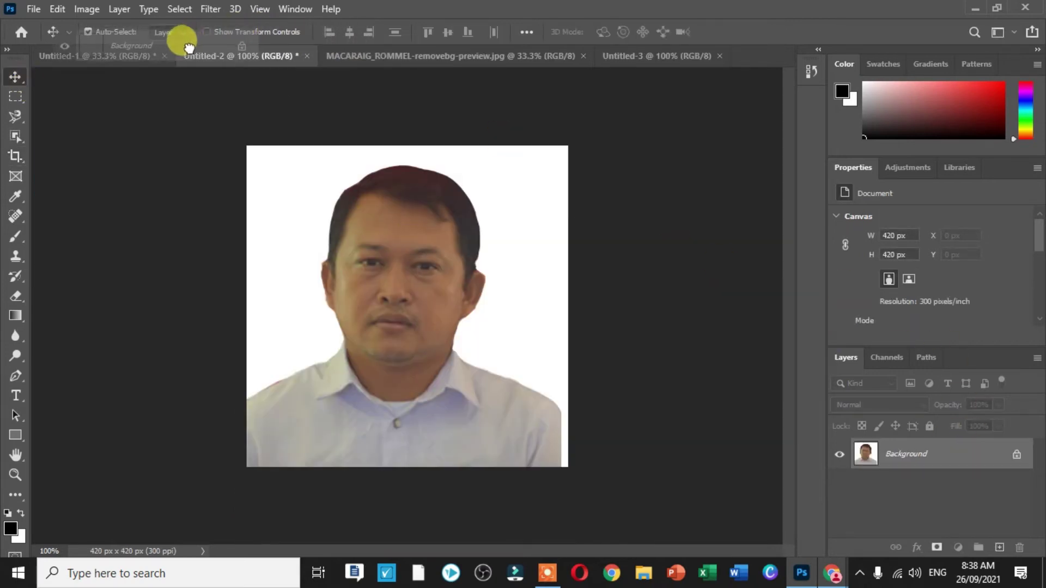
{"action": "mouse_move", "coordinate": [189, 48]}
{"action": "left_mouse_down"}
{"action": "mouse_move", "coordinate": [667, 58]}
{"action": "mouse_move", "coordinate": [511, 223]}
{"action": "left_mouse_up"}
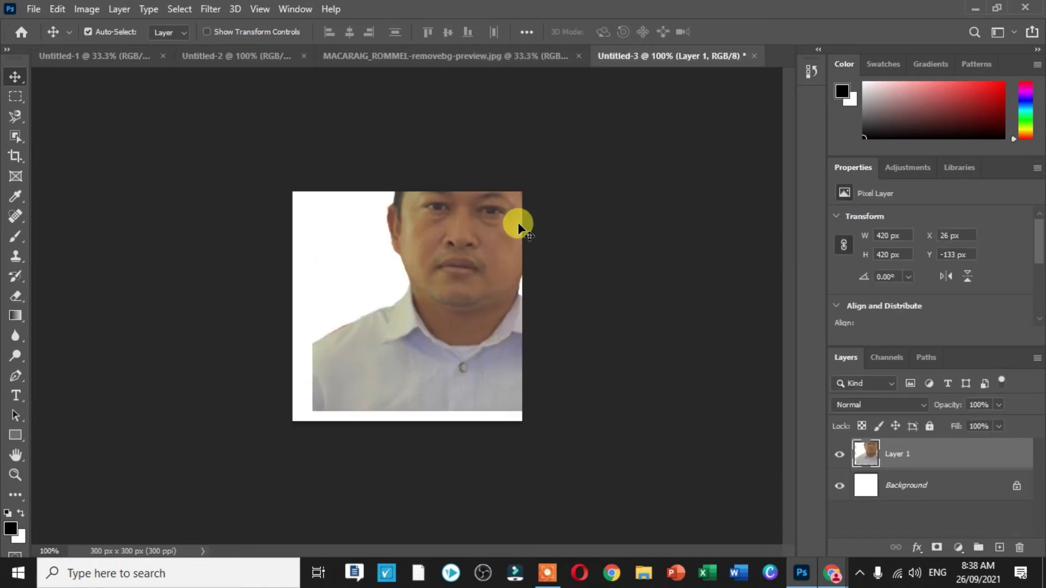
{"action": "key", "text": "ctrl+t"}
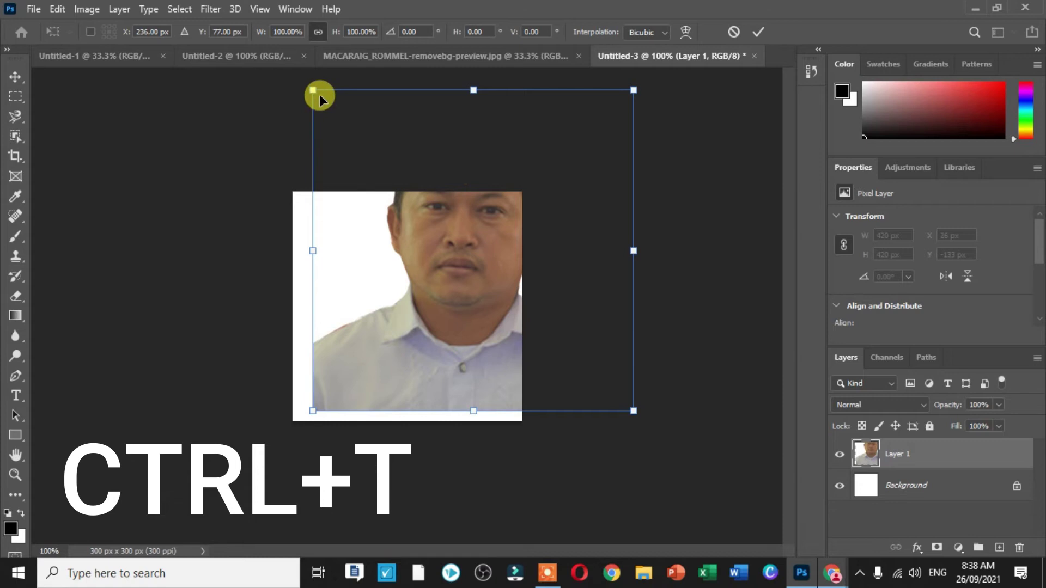
{"action": "left_click_drag", "start_coordinate": [321, 98], "coordinate": [367, 255]}
{"action": "left_click_drag", "start_coordinate": [407, 299], "coordinate": [334, 234]}
{"action": "left_click_drag", "start_coordinate": [557, 268], "coordinate": [522, 272]}
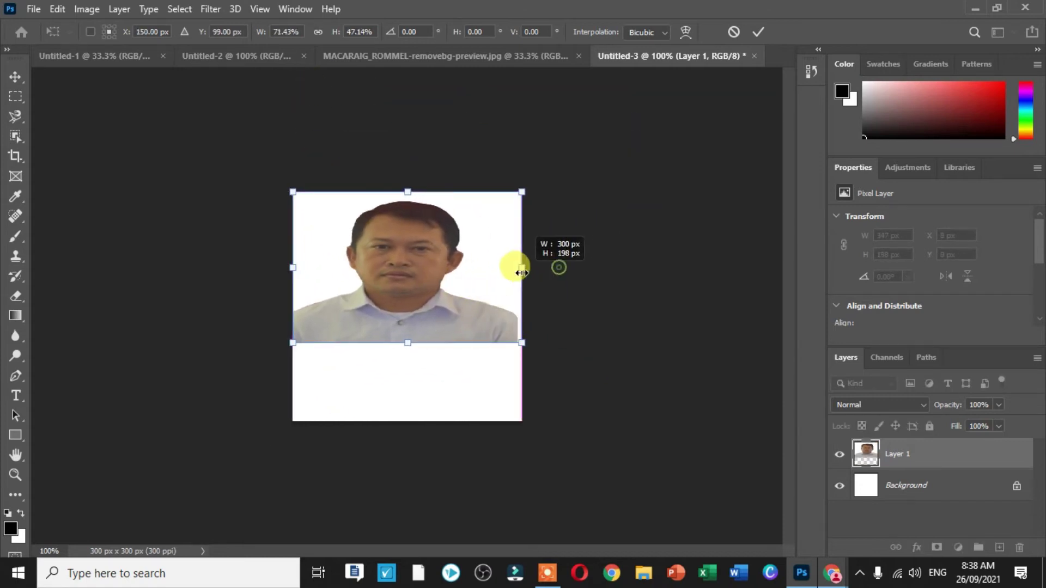
{"action": "left_click_drag", "start_coordinate": [412, 343], "coordinate": [409, 421]}
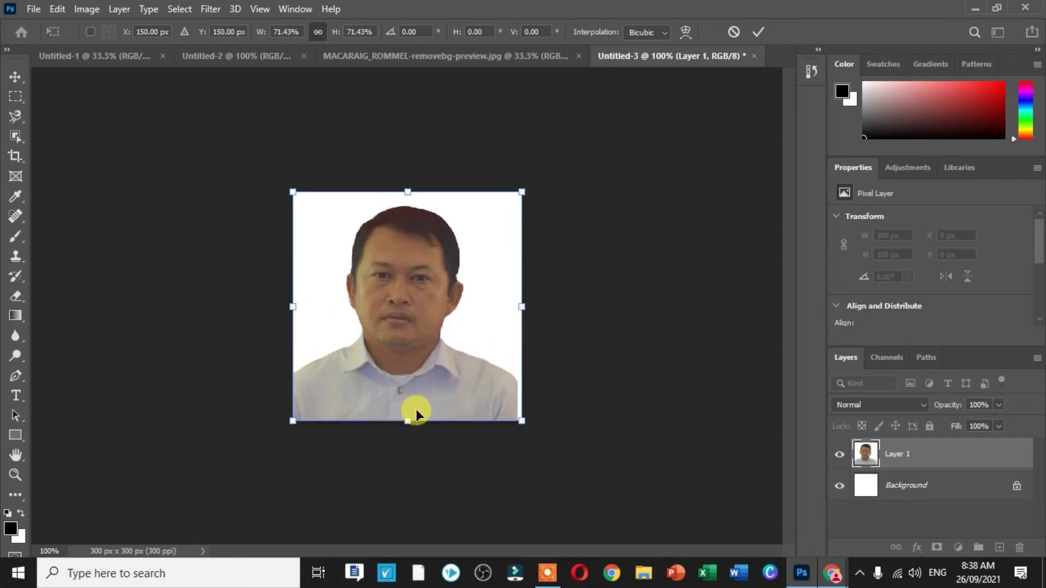
{"action": "left_click", "coordinate": [13, 75]}
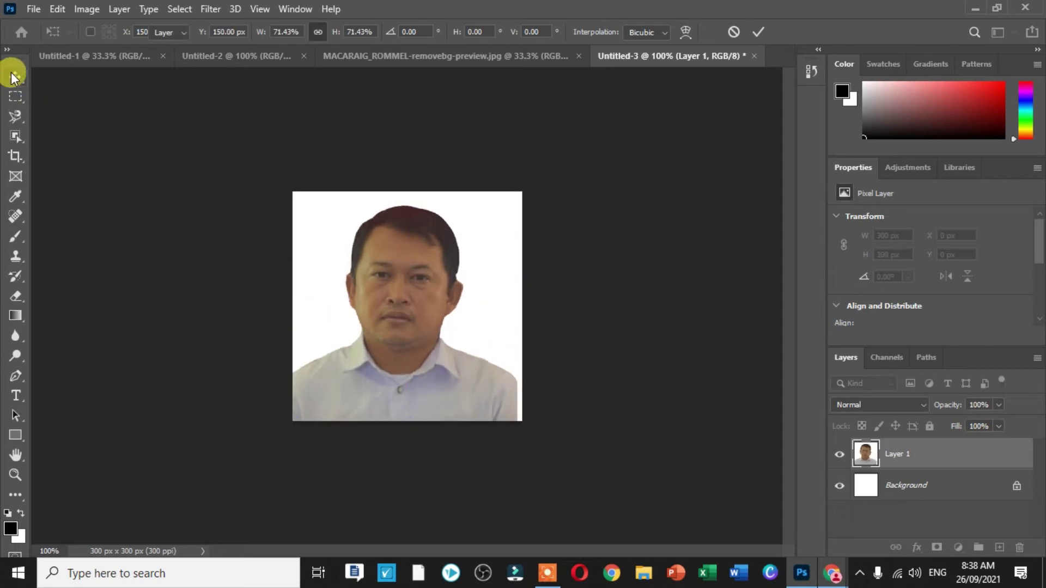
{"action": "key", "text": "ctrl"}
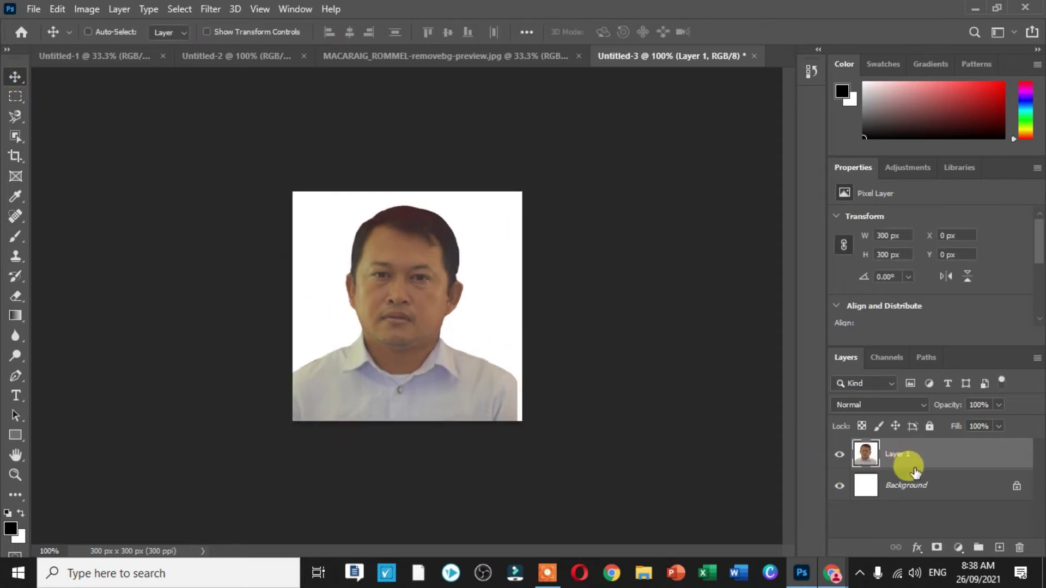
{"action": "left_click", "coordinate": [916, 484], "text": "ctrl"}
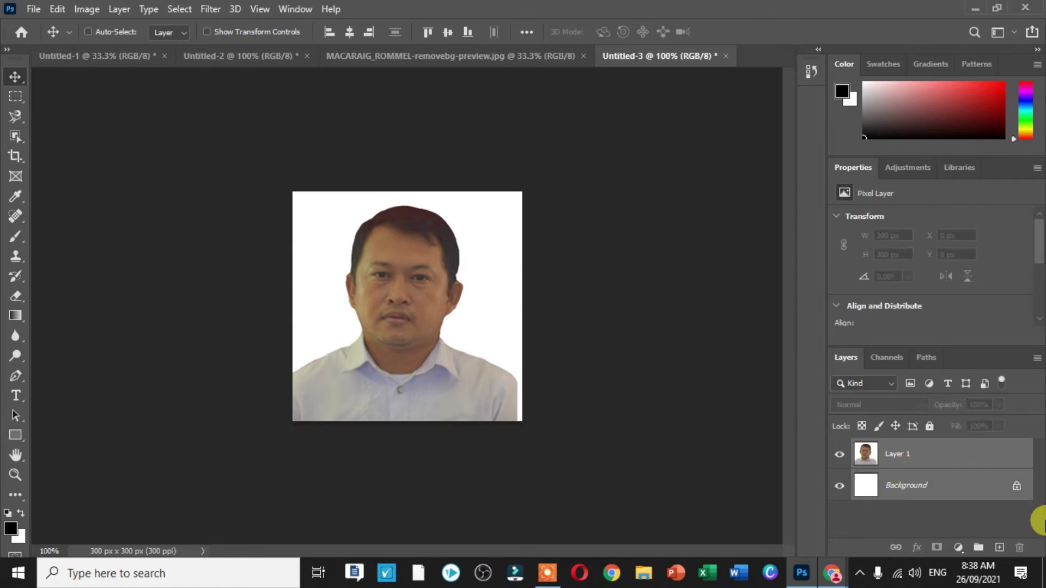
Merge the square portrait, bring it into Untitled-1 and give it a 1 px black stroke
{"action": "key", "text": "ctrl+e"}
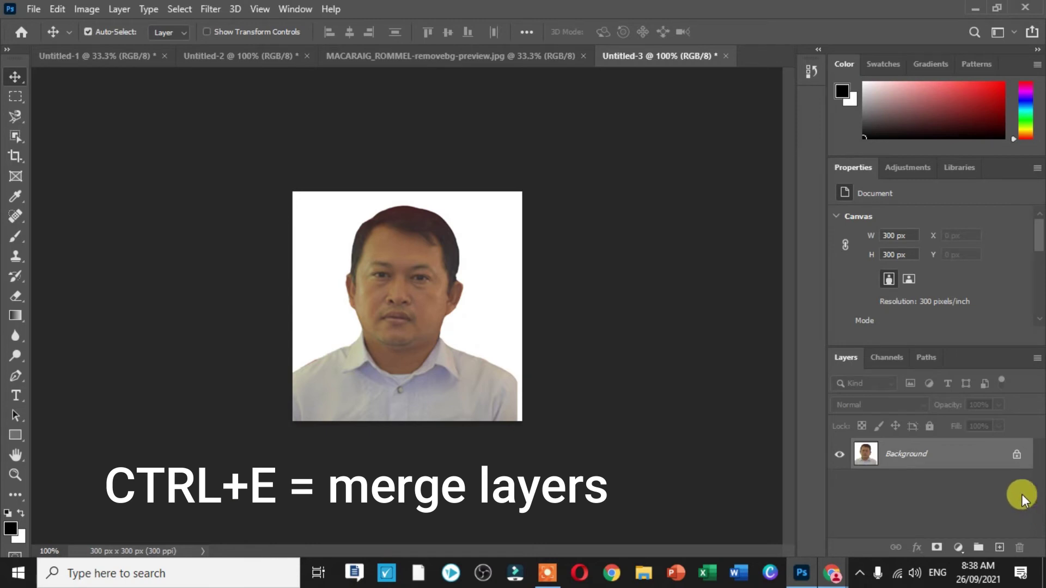
{"action": "left_click_drag", "start_coordinate": [903, 456], "coordinate": [196, 284]}
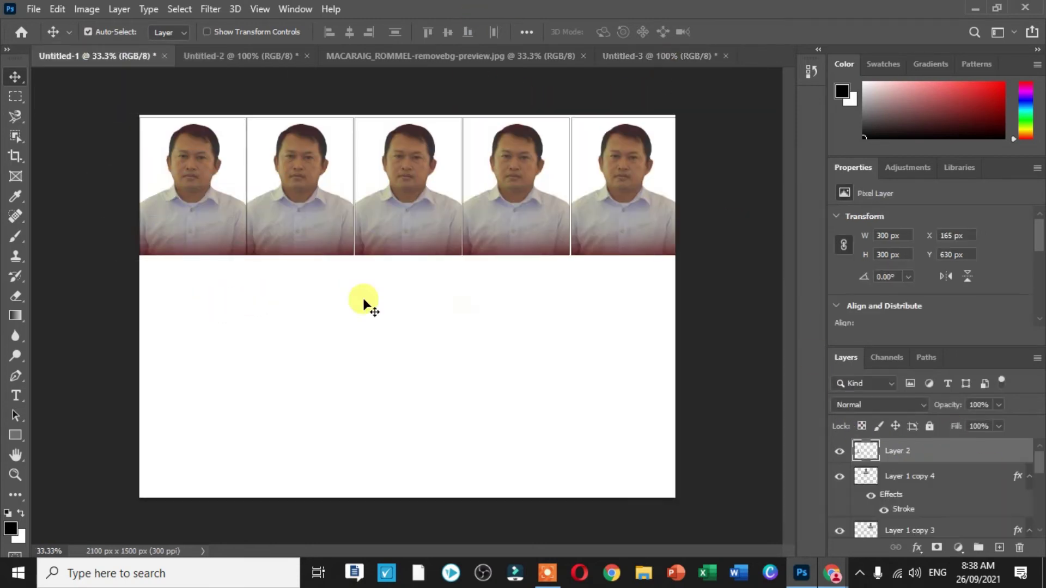
{"action": "left_click", "coordinate": [918, 547]}
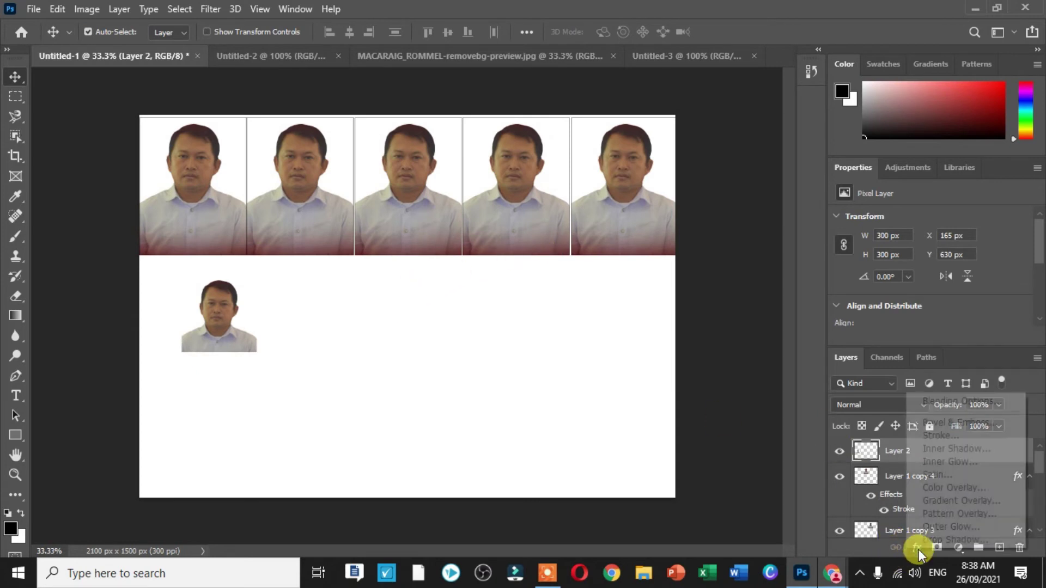
{"action": "left_click", "coordinate": [942, 439]}
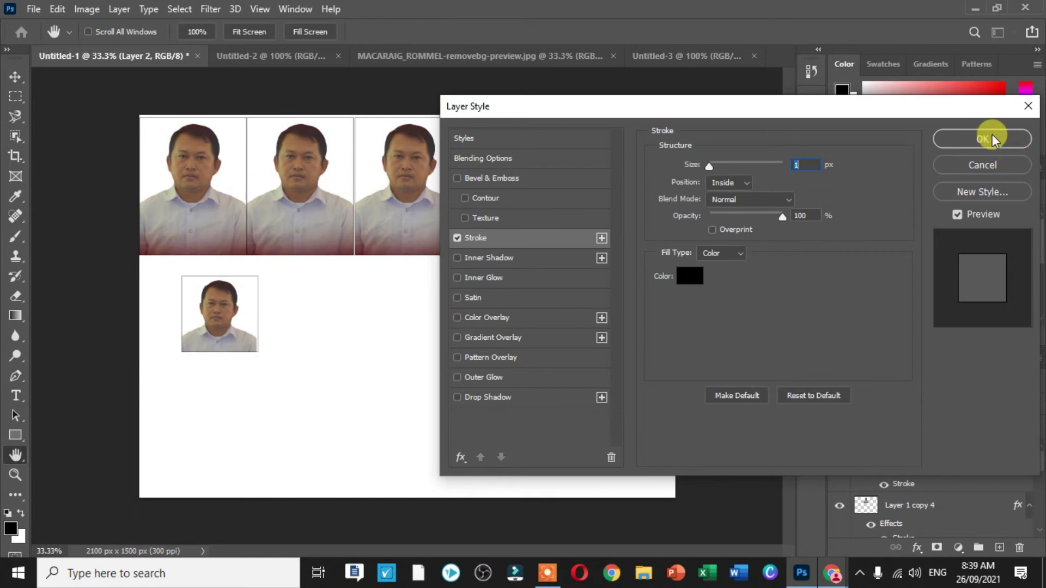
{"action": "left_click", "coordinate": [989, 139]}
Place the small square photo flush left directly beneath the top row
{"action": "left_click_drag", "start_coordinate": [217, 293], "coordinate": [180, 277]}
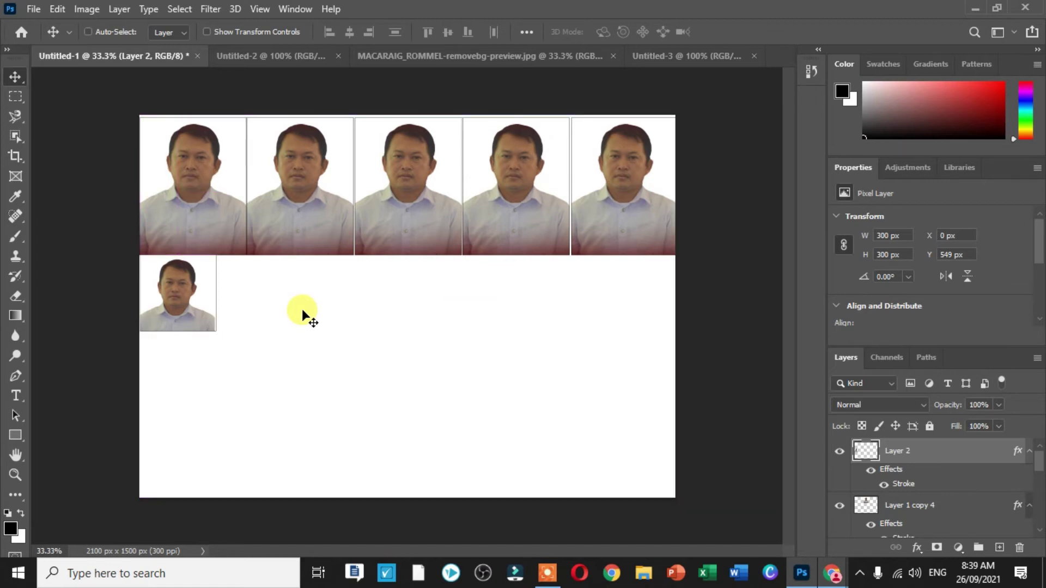
{"action": "key", "text": "ctrl"}
{"action": "left_click_drag", "start_coordinate": [179, 283], "coordinate": [181, 280]}
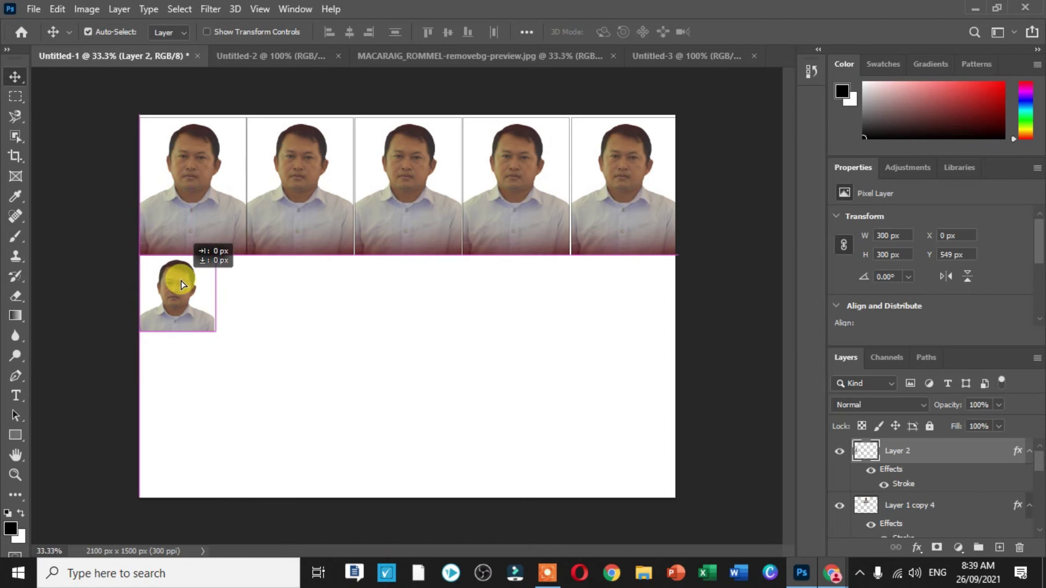
{"action": "left_click", "coordinate": [256, 319]}
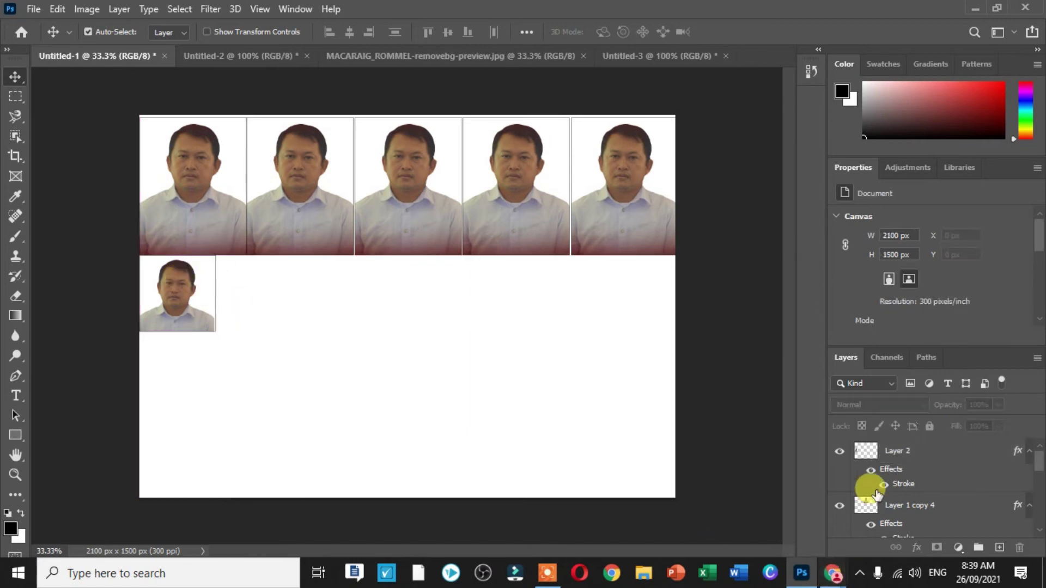
Paste and place the second, third and fourth small portraits along row two
{"action": "scroll", "coordinate": [872, 496], "scroll_direction": "down", "scroll_amount": 5}
{"action": "left_click", "coordinate": [893, 525]}
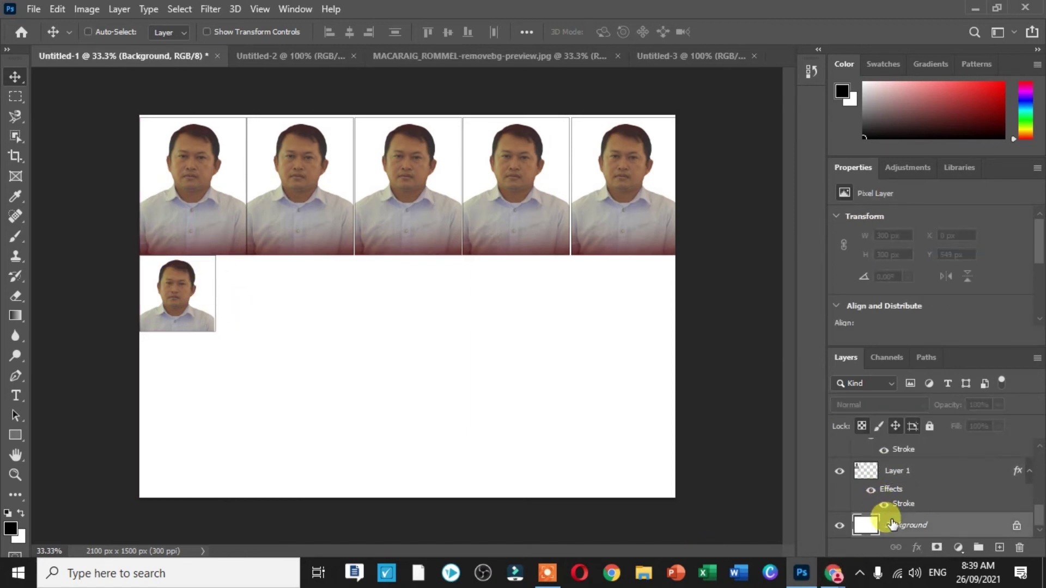
{"action": "key", "text": "ctrl+v"}
{"action": "left_click_drag", "start_coordinate": [412, 307], "coordinate": [254, 297]}
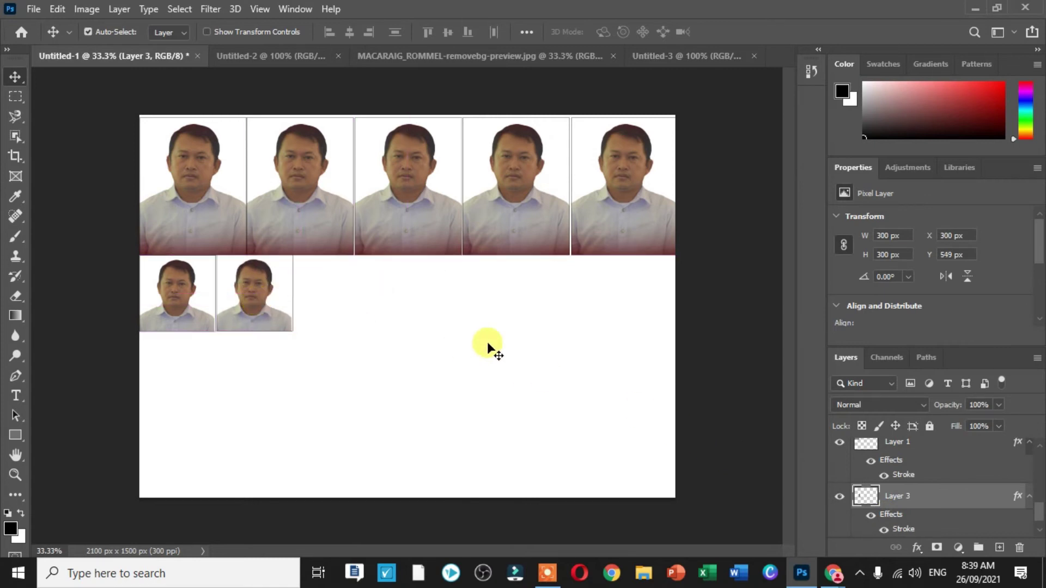
{"action": "key", "text": "ctrl+v"}
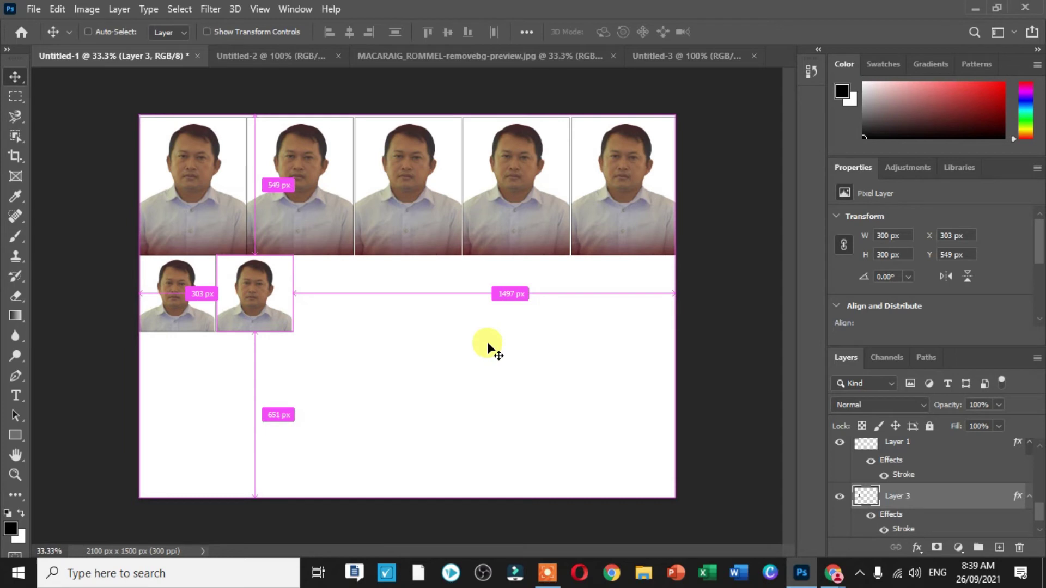
{"action": "left_click_drag", "start_coordinate": [409, 303], "coordinate": [350, 301]}
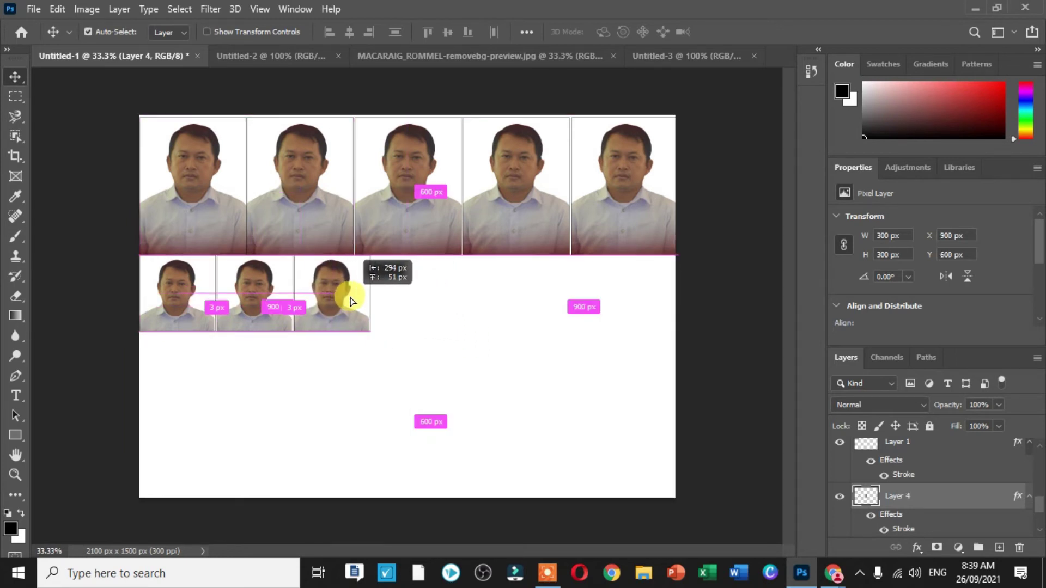
{"action": "left_click", "coordinate": [413, 312]}
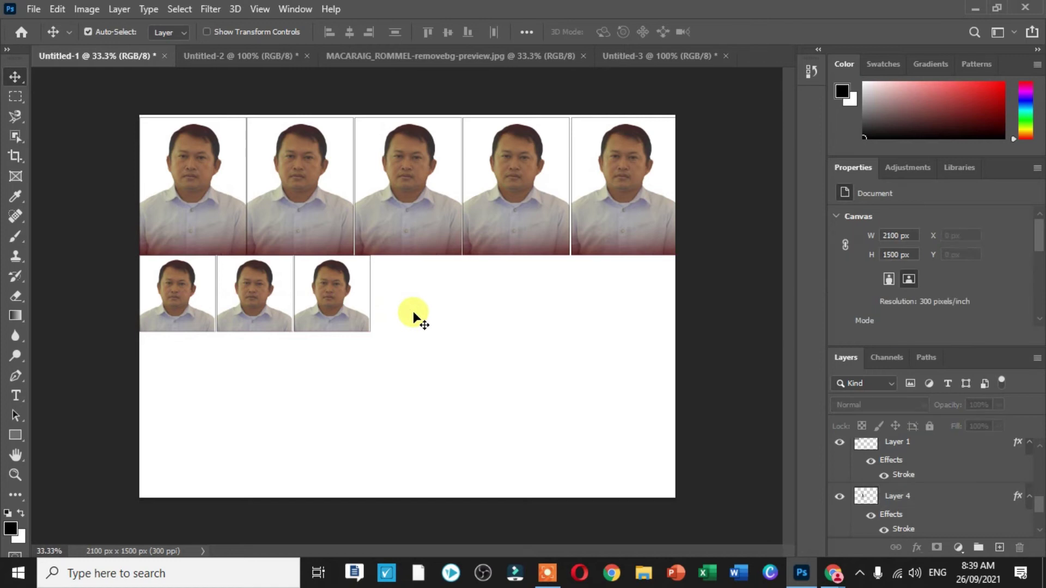
{"action": "key", "text": "ctrl+v"}
{"action": "mouse_move", "coordinate": [409, 312]}
{"action": "left_mouse_down"}
{"action": "mouse_move", "coordinate": [419, 310]}
{"action": "mouse_move", "coordinate": [412, 321]}
{"action": "left_mouse_up"}
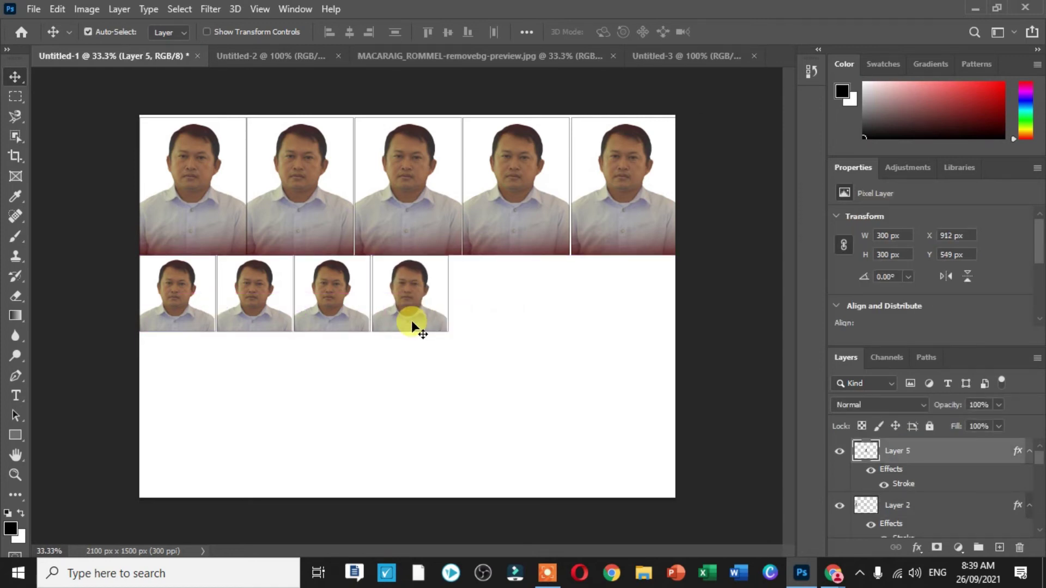
{"action": "left_click", "coordinate": [419, 402]}
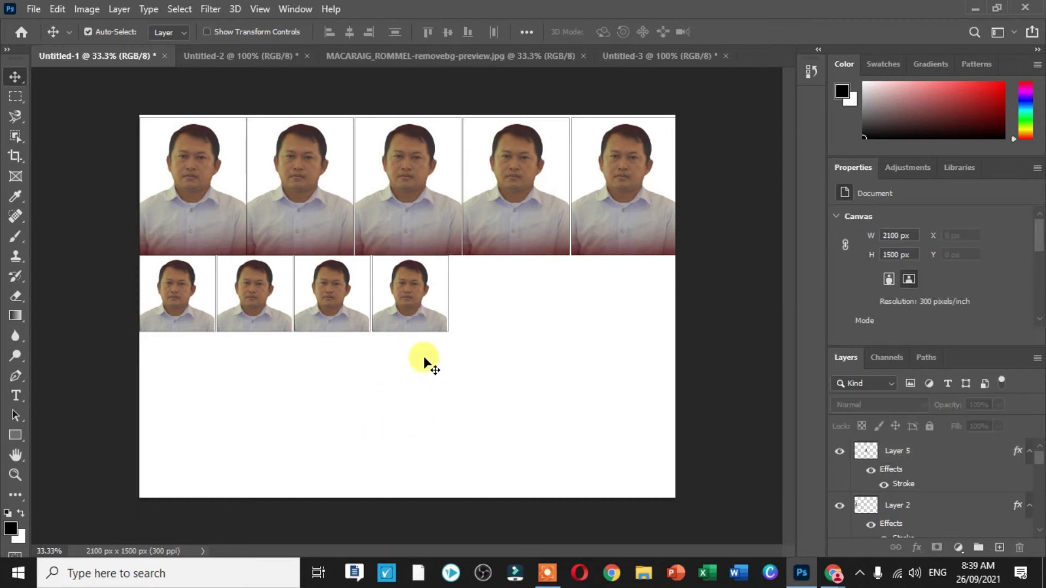
Paste and place the fifth, sixth and seventh small portraits to the row's right end
{"action": "left_click", "coordinate": [418, 298]}
{"action": "key", "text": "ctrl+v"}
{"action": "mouse_move", "coordinate": [421, 309]}
{"action": "left_mouse_down"}
{"action": "mouse_move", "coordinate": [506, 300]}
{"action": "mouse_move", "coordinate": [498, 291]}
{"action": "left_mouse_up"}
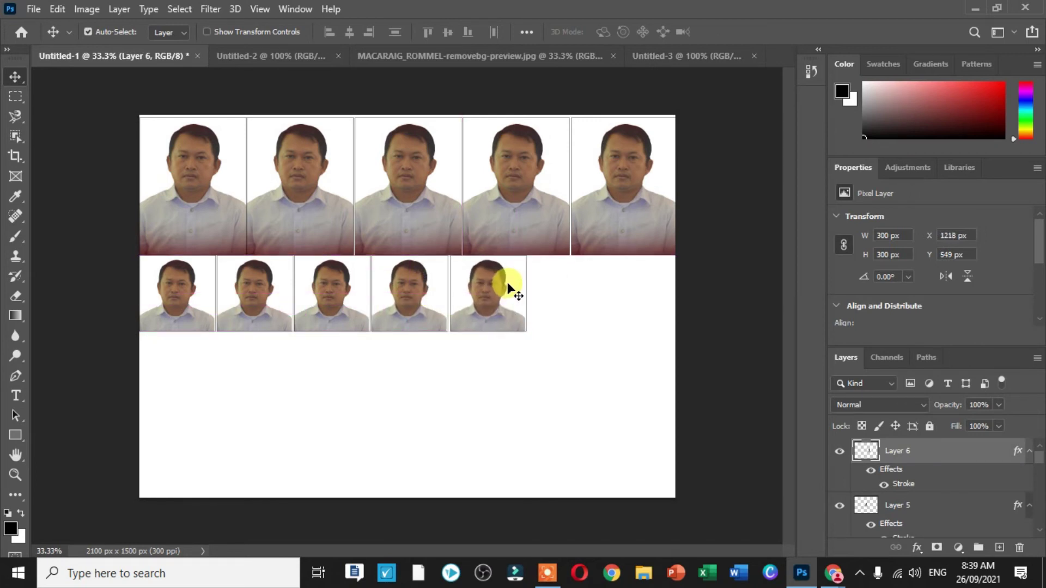
{"action": "left_click", "coordinate": [508, 431]}
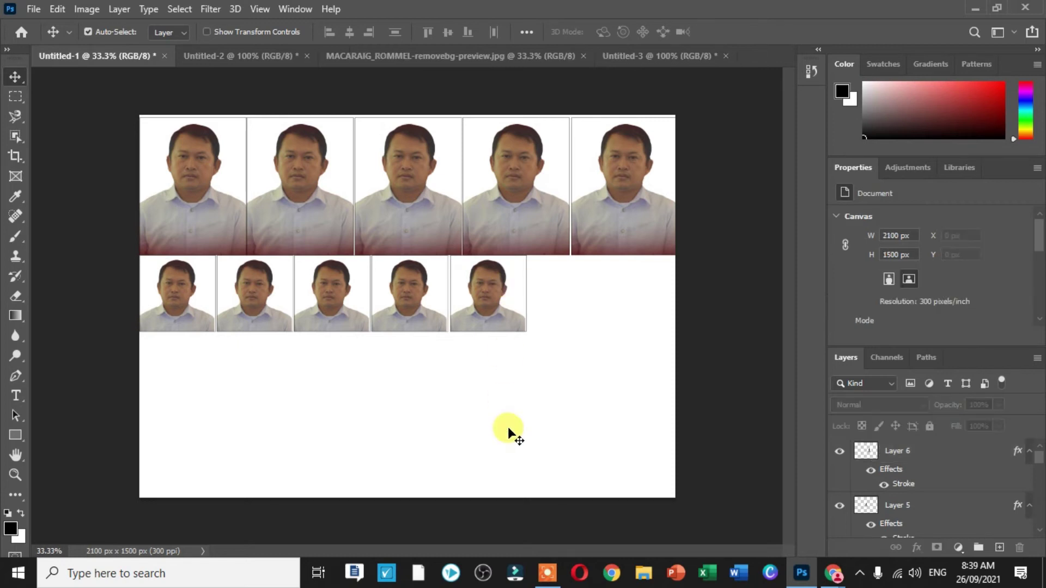
{"action": "key", "text": "ctrl+v"}
{"action": "mouse_move", "coordinate": [416, 289]}
{"action": "left_mouse_down"}
{"action": "mouse_move", "coordinate": [584, 294]}
{"action": "mouse_move", "coordinate": [580, 283]}
{"action": "left_mouse_up"}
{"action": "key", "text": "ctrl+v"}
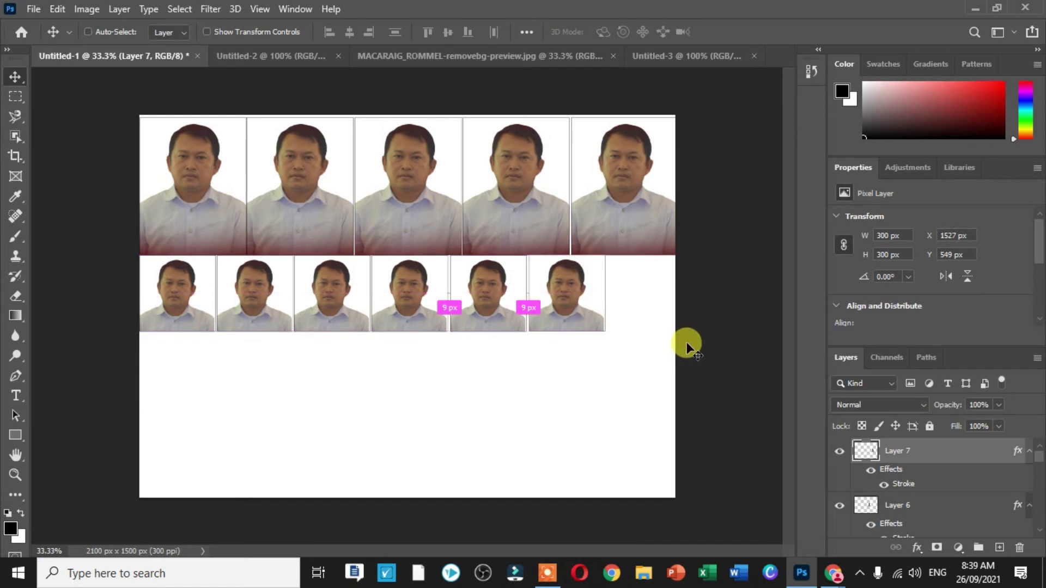
{"action": "mouse_move", "coordinate": [393, 298]}
{"action": "left_mouse_down"}
{"action": "mouse_move", "coordinate": [619, 302]}
{"action": "mouse_move", "coordinate": [629, 292]}
{"action": "left_mouse_up"}
Check the row's spacing and nudge the seventh portrait slightly left
{"action": "left_click", "coordinate": [606, 363]}
{"action": "left_click", "coordinate": [465, 298]}
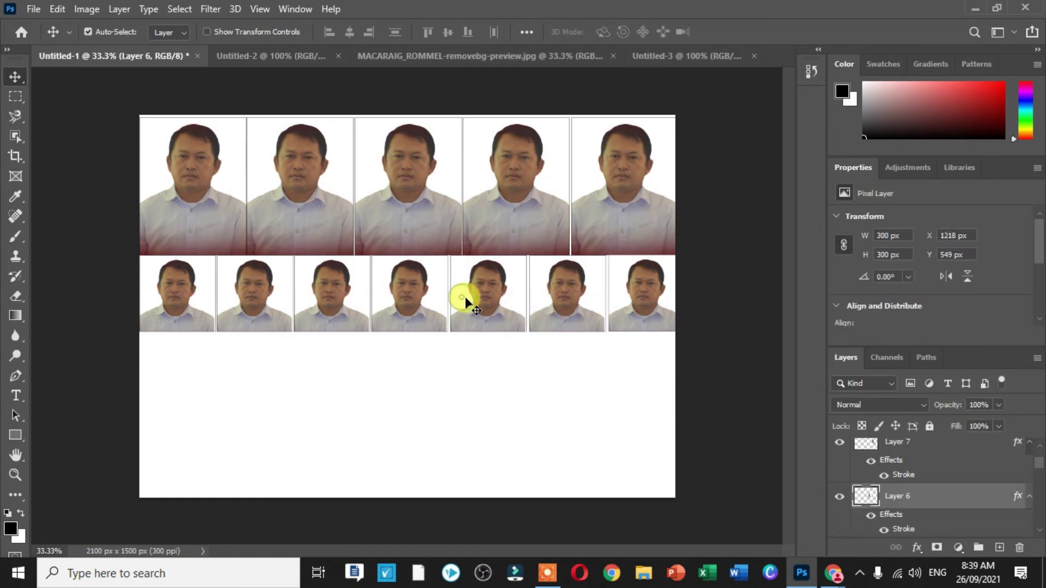
{"action": "key", "text": "ctrl"}
{"action": "left_click", "coordinate": [569, 292]}
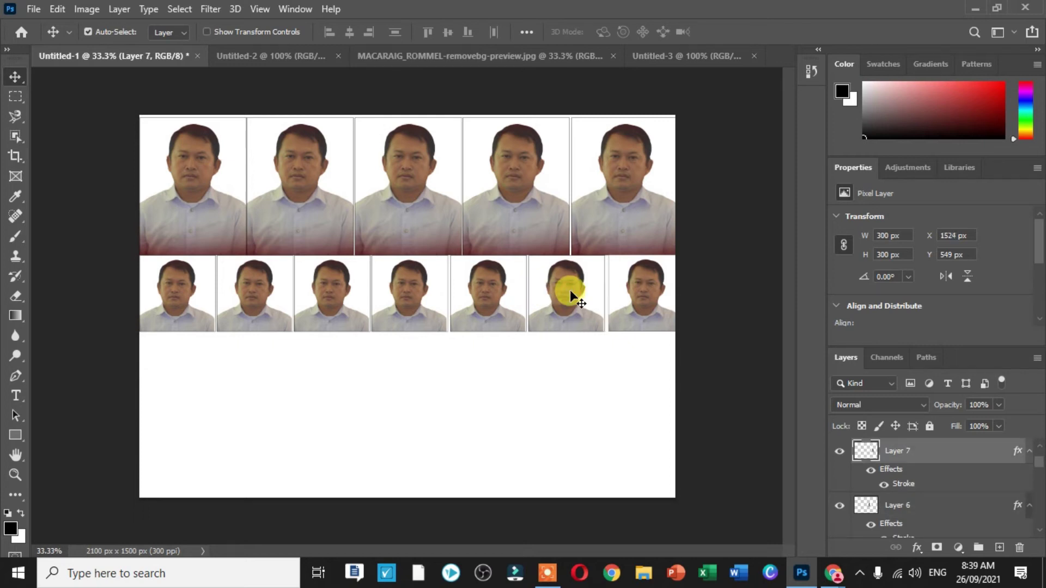
{"action": "left_click", "coordinate": [634, 299]}
{"action": "key", "text": "Left"}
{"action": "key", "text": "Left"}
{"action": "key", "text": "Left"}
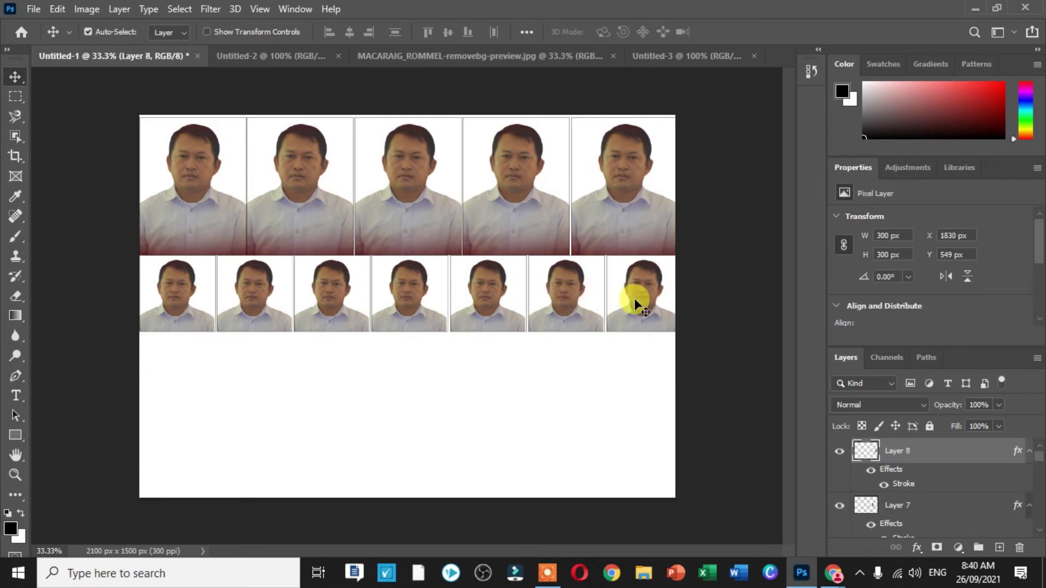
{"action": "left_click", "coordinate": [362, 380]}
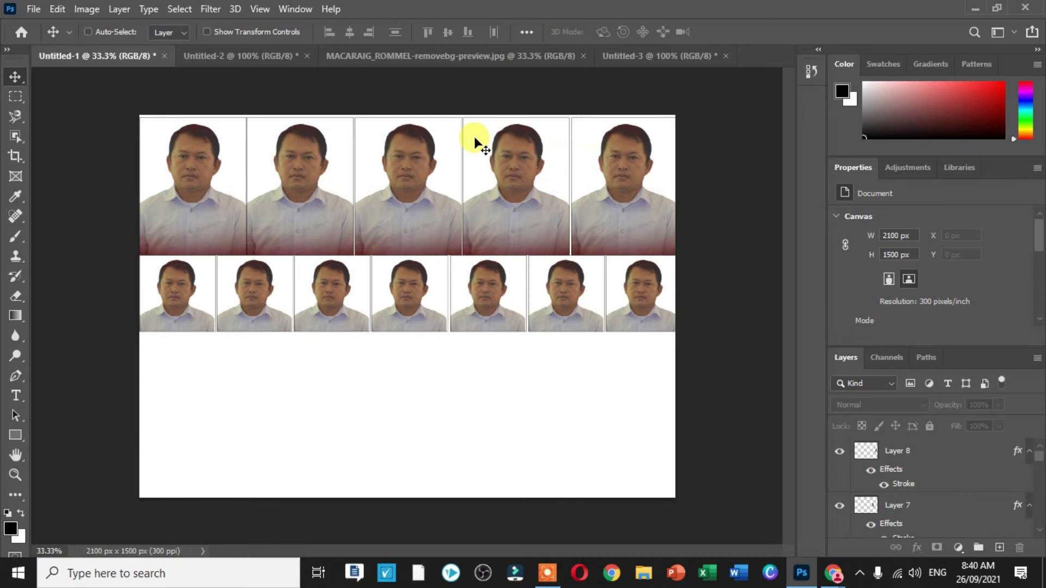
Create a new document sized 2 × 2, which ends up as a tiny Untitled-4
{"action": "key", "text": "ctrl+n"}
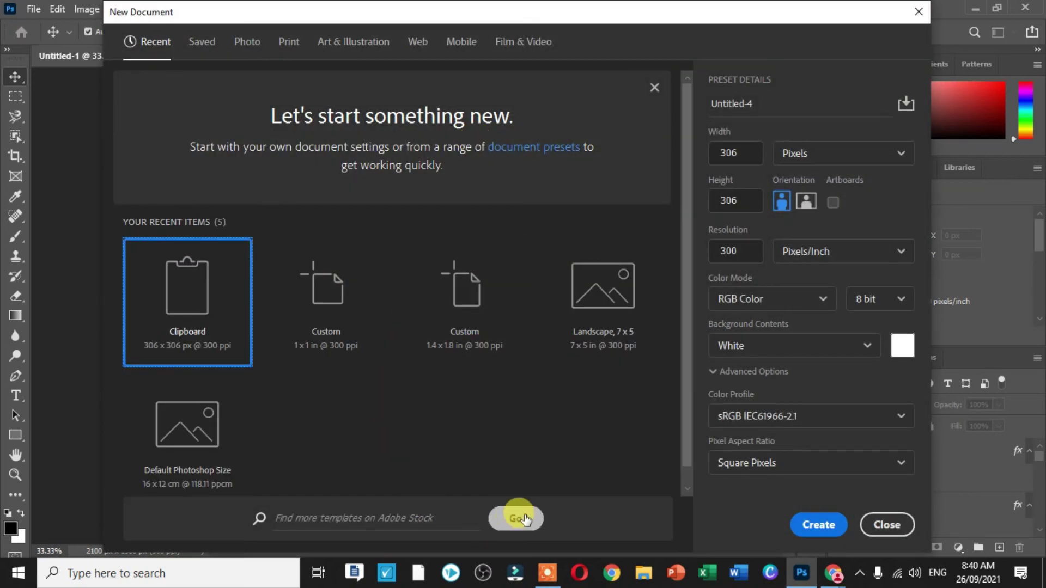
{"action": "left_click", "coordinate": [746, 153]}
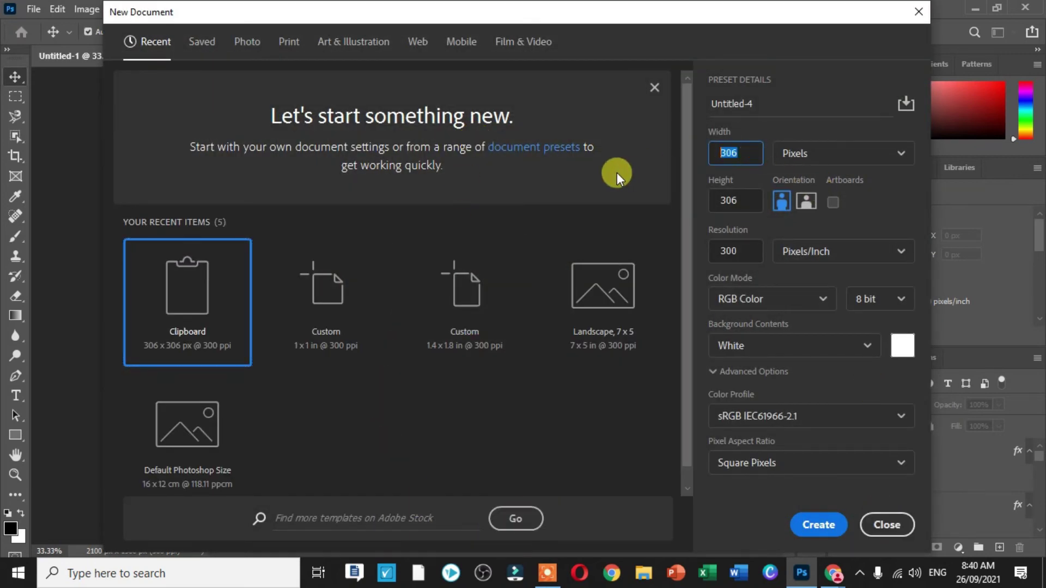
{"action": "key", "text": "BackSpace"}
{"action": "key", "text": "BackSpace"}
{"action": "key", "text": "BackSpace"}
{"action": "type", "text": "2"}
{"action": "left_click", "coordinate": [730, 201]}
{"action": "type", "text": "2"}
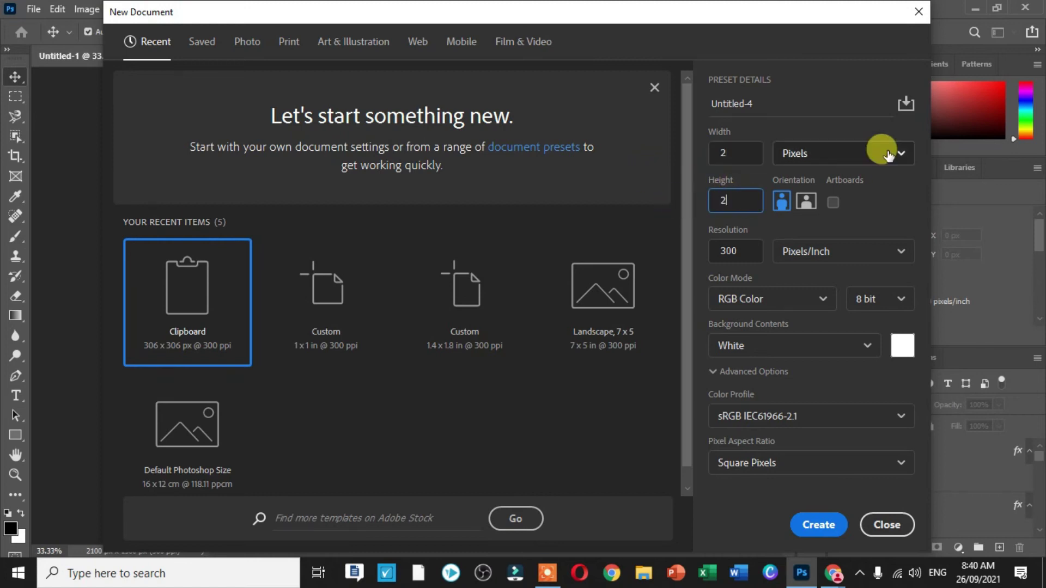
{"action": "left_click", "coordinate": [868, 153]}
{"action": "left_click", "coordinate": [836, 212]}
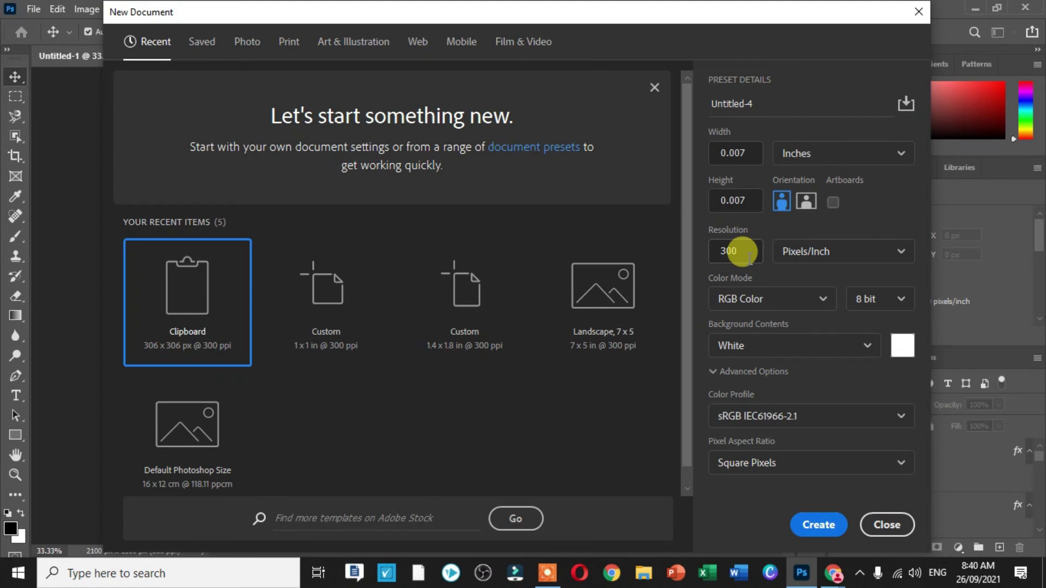
{"action": "left_click", "coordinate": [818, 525]}
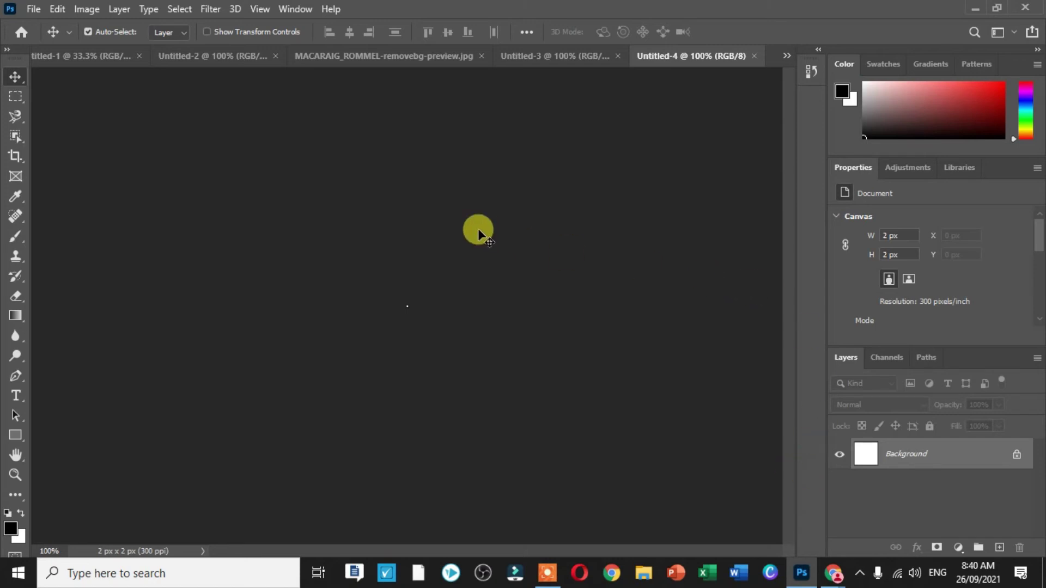
Close Untitled-3 without saving, the source photo and the tiny Untitled-4, keeping Untitled-1 and Untitled-2
{"action": "left_click", "coordinate": [566, 58]}
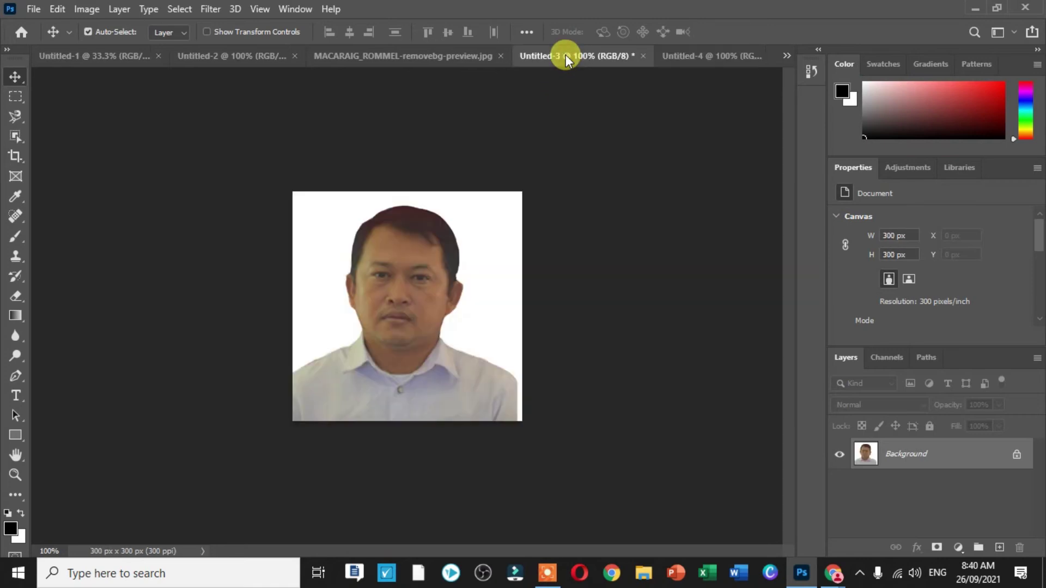
{"action": "left_click", "coordinate": [643, 55]}
{"action": "left_click", "coordinate": [500, 229]}
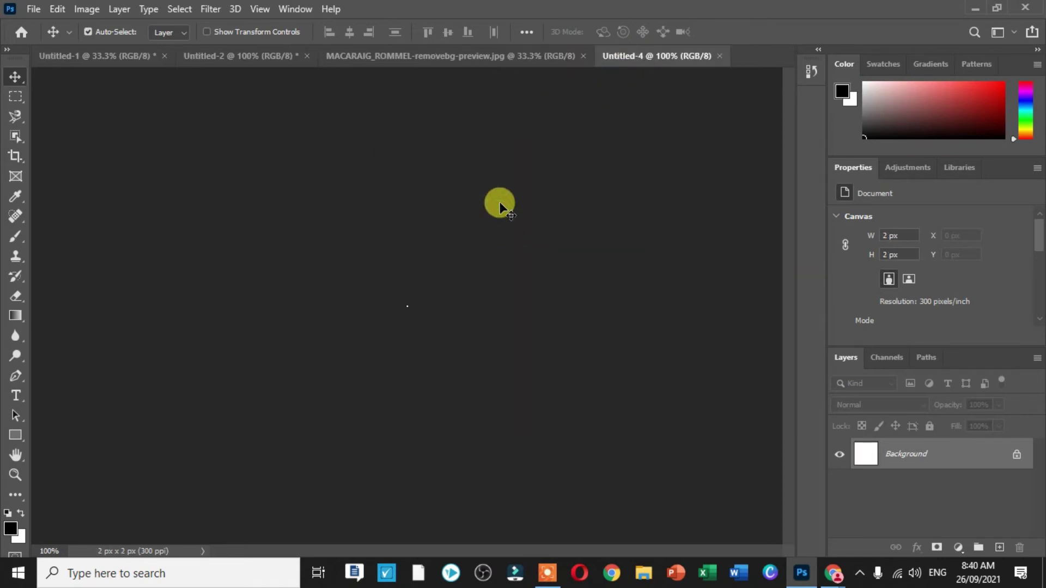
{"action": "left_click", "coordinate": [449, 57]}
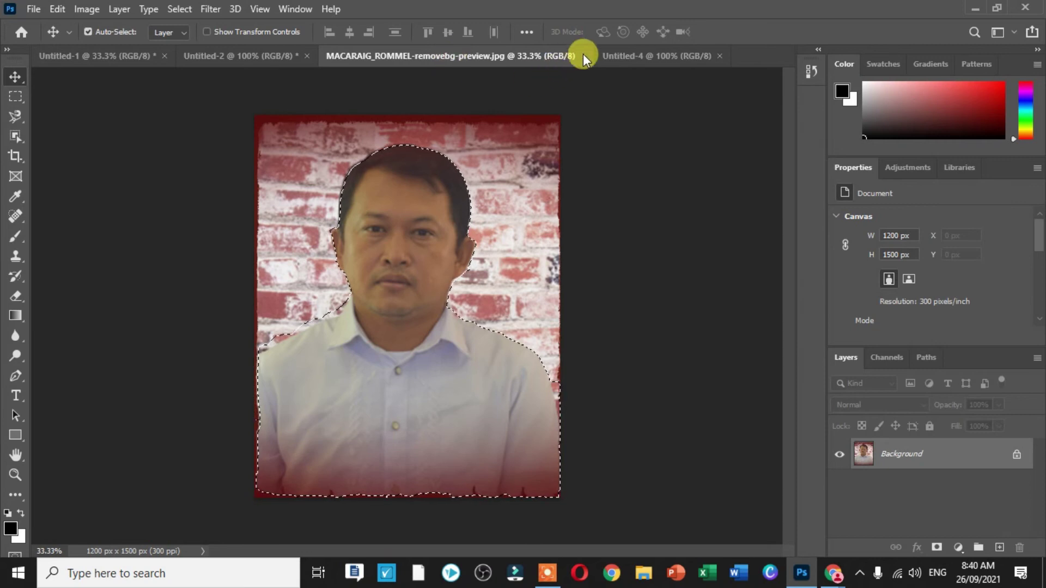
{"action": "left_click", "coordinate": [583, 55]}
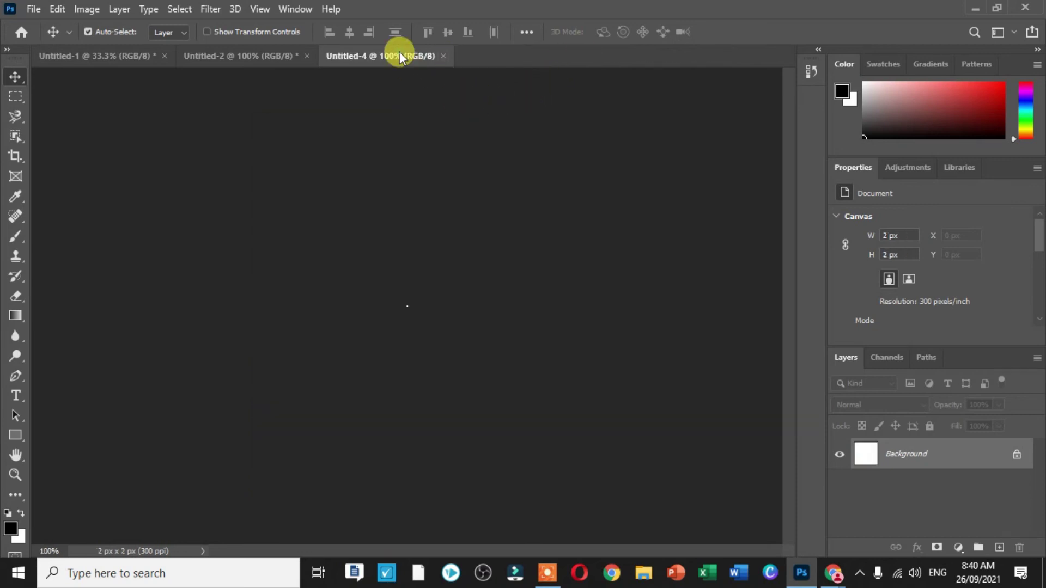
{"action": "left_click", "coordinate": [246, 53]}
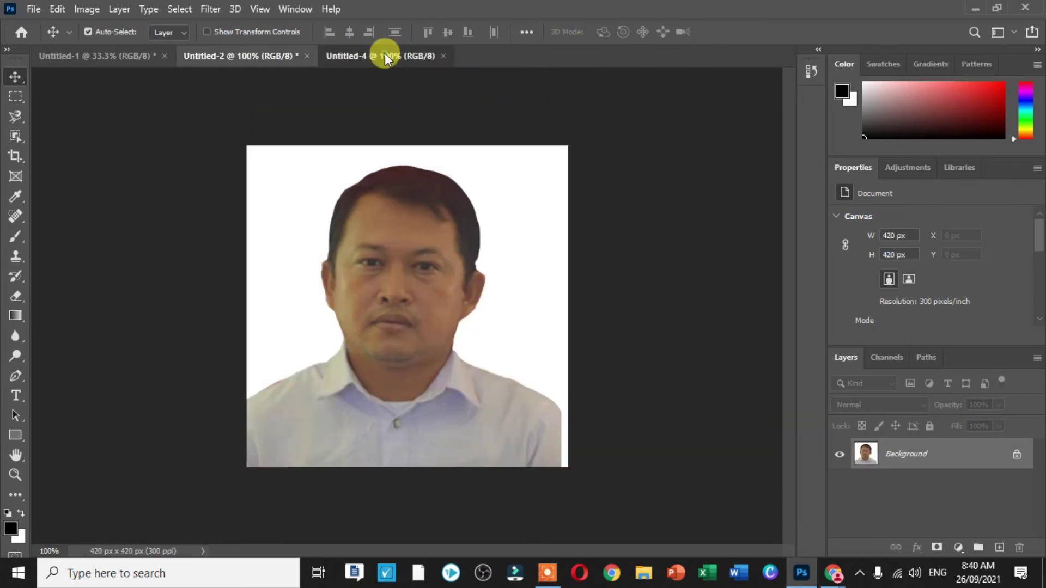
{"action": "left_click", "coordinate": [384, 54]}
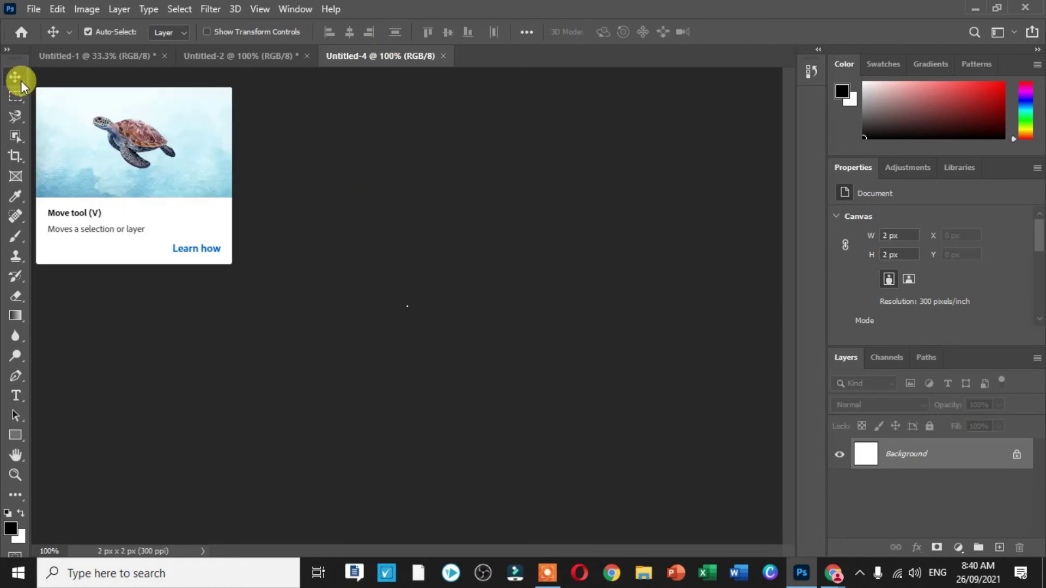
{"action": "left_click", "coordinate": [443, 57]}
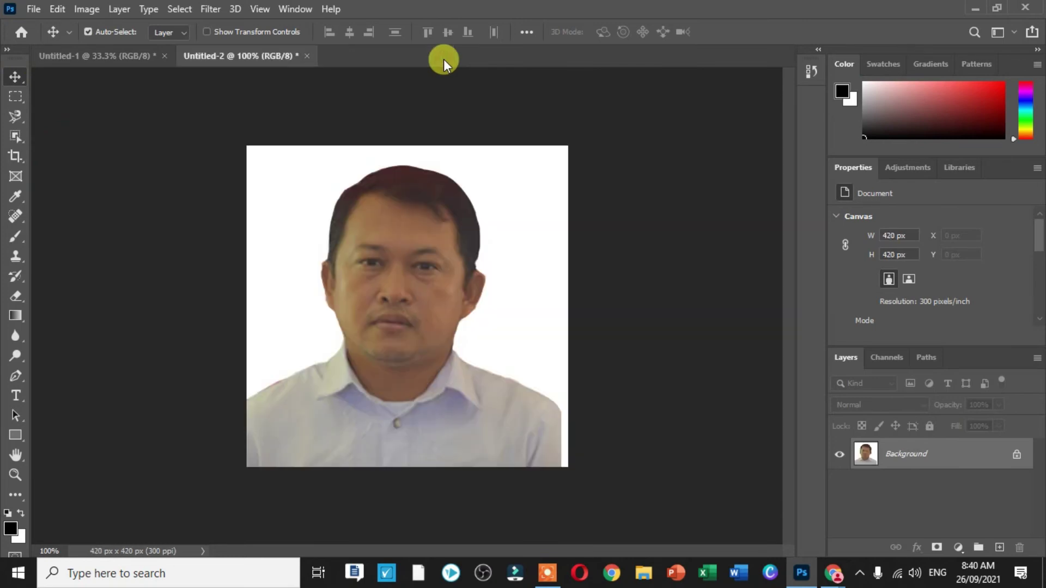
Enter a 2 × 2 inch size in the New Document dialog, then dismiss it
{"action": "key", "text": "ctrl+n"}
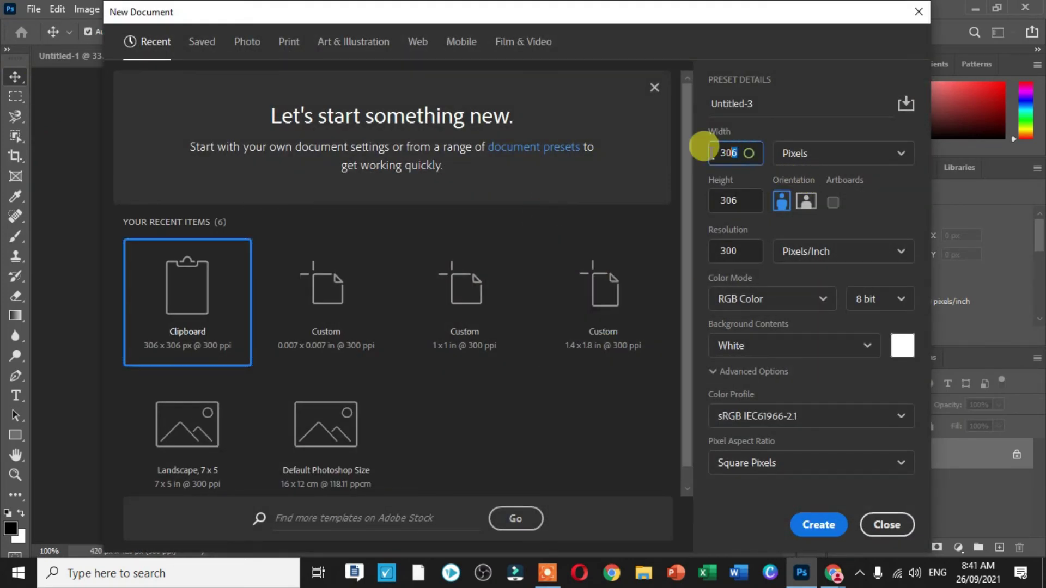
{"action": "double_click", "coordinate": [744, 152]}
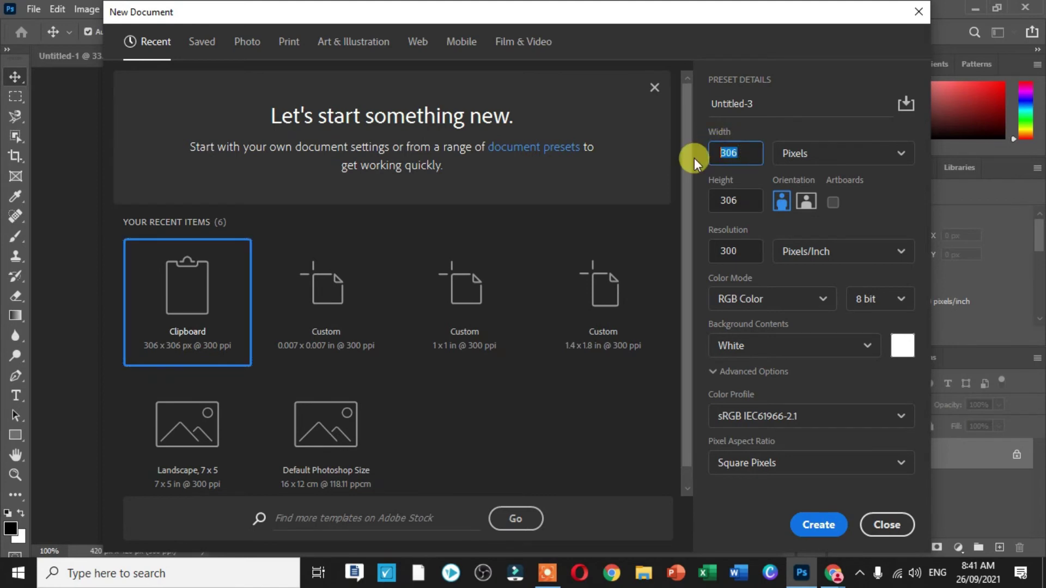
{"action": "type", "text": "2"}
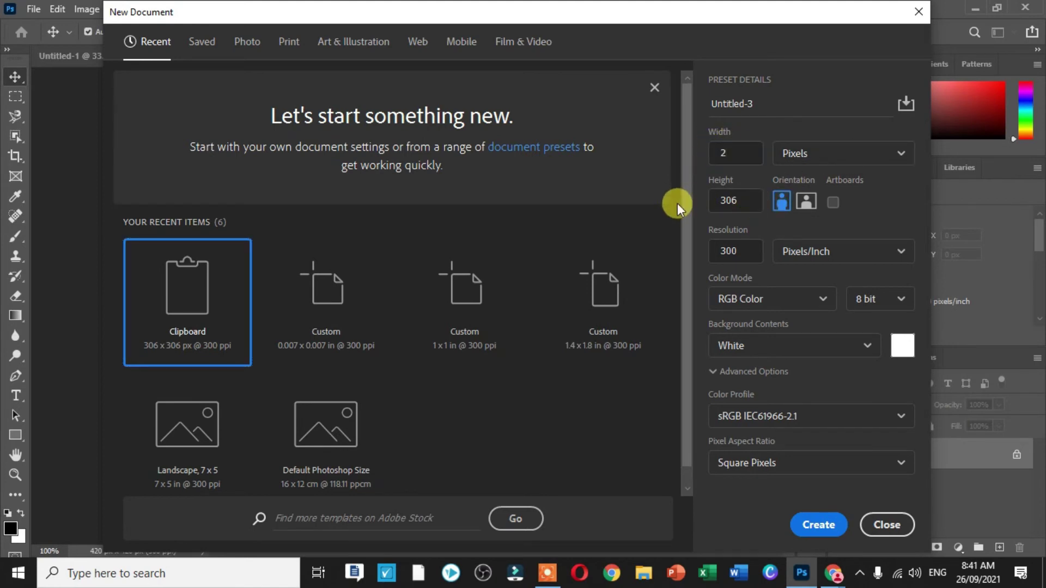
{"action": "double_click", "coordinate": [730, 200]}
{"action": "type", "text": "2"}
{"action": "left_click", "coordinate": [848, 154]}
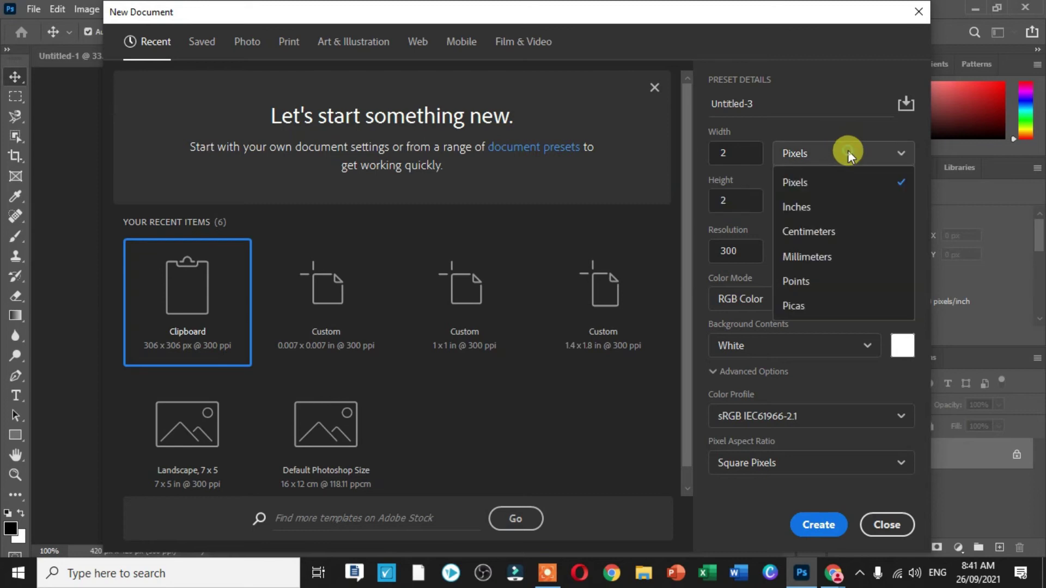
{"action": "left_click", "coordinate": [816, 206]}
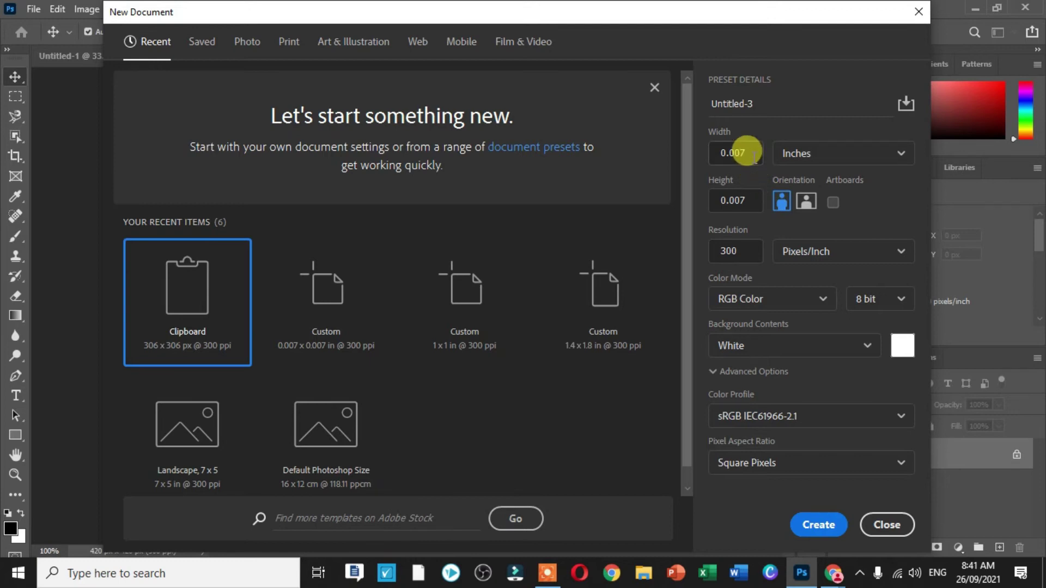
{"action": "left_click_drag", "start_coordinate": [747, 152], "coordinate": [709, 153]}
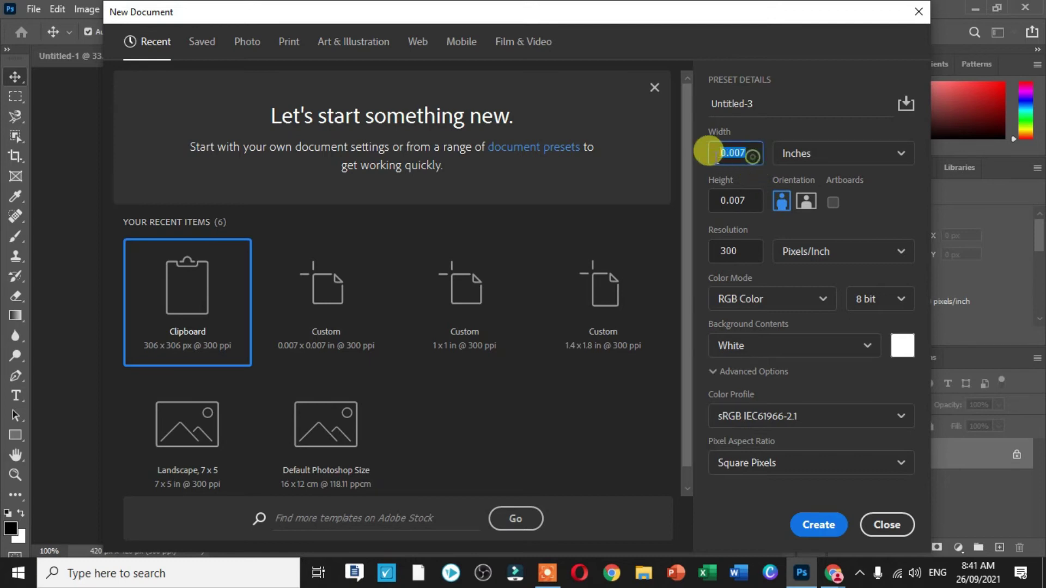
{"action": "type", "text": "2"}
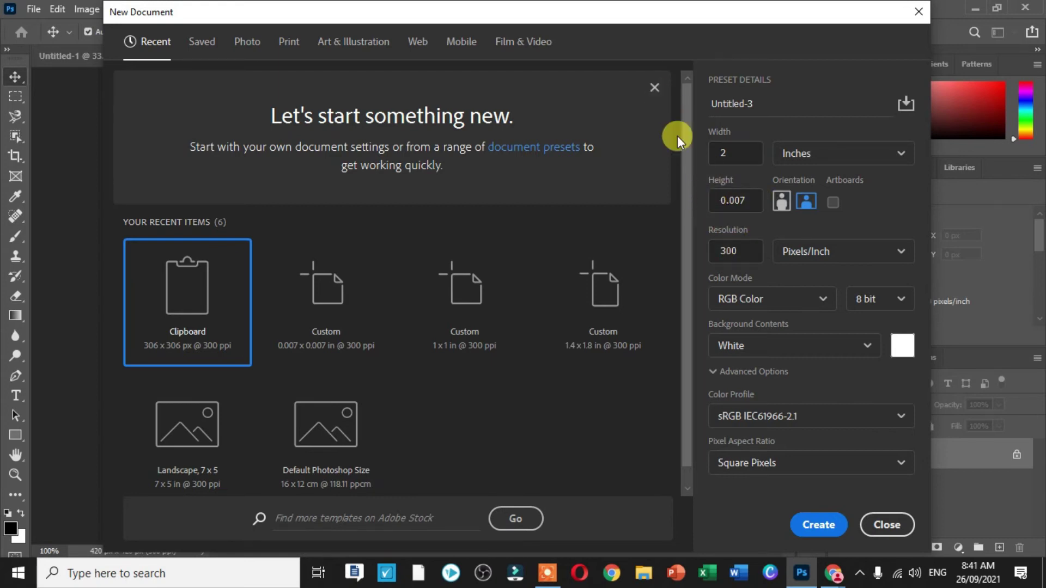
{"action": "left_click", "coordinate": [888, 526]}
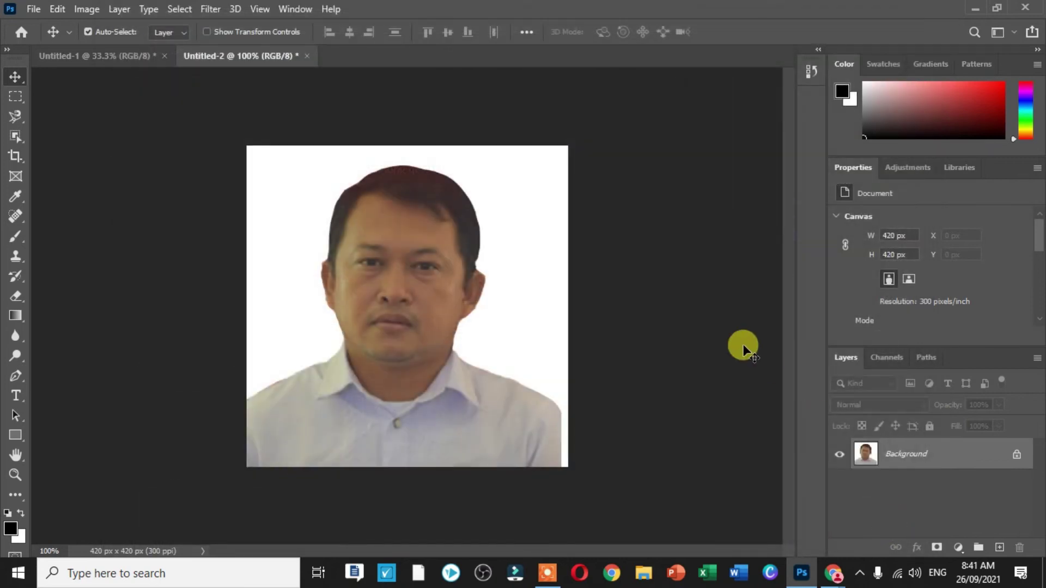
Create a 2 × 2 inch, 300 ppi document from the recent Custom preset
{"action": "key", "text": "ctrl+n"}
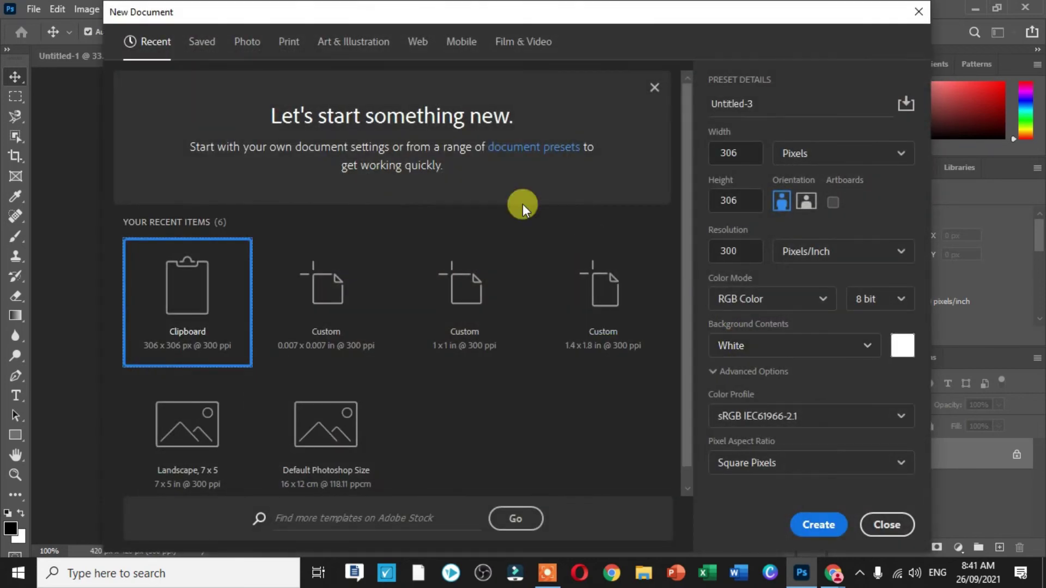
{"action": "left_click", "coordinate": [302, 310]}
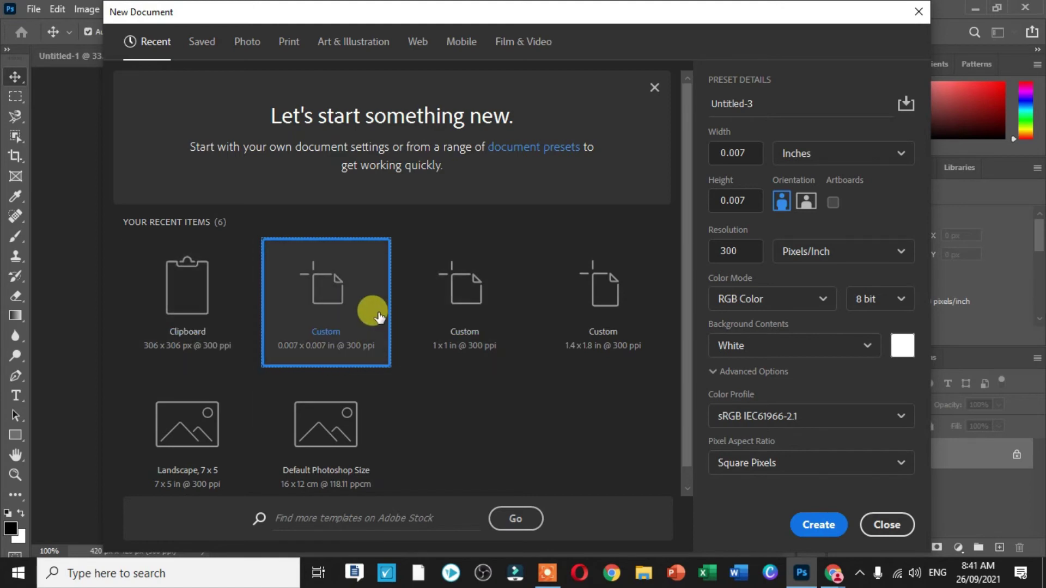
{"action": "left_click", "coordinate": [736, 154]}
{"action": "type", "text": "2"}
{"action": "left_click", "coordinate": [718, 200]}
{"action": "type", "text": "2"}
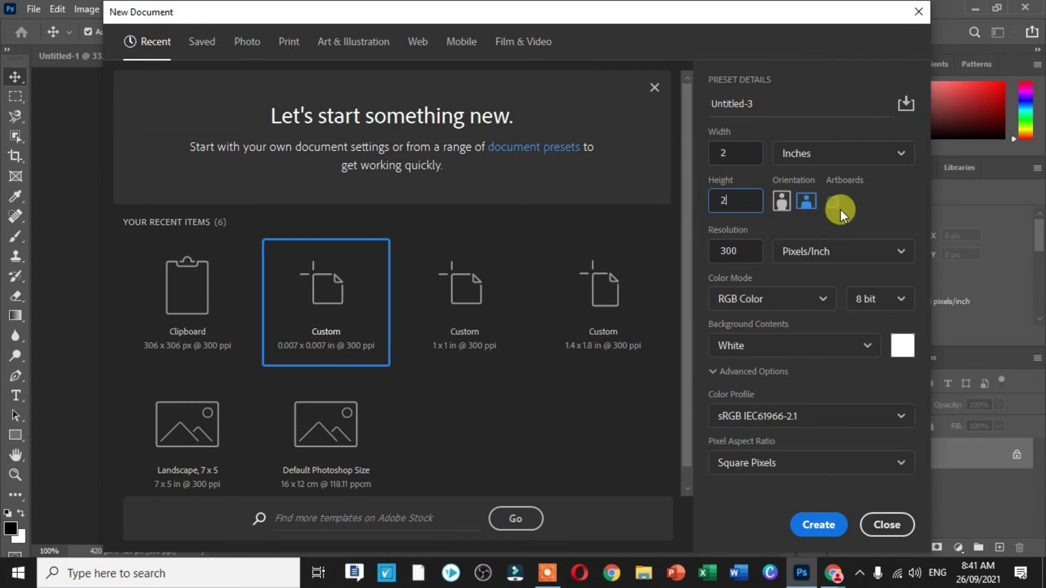
{"action": "left_click", "coordinate": [818, 525]}
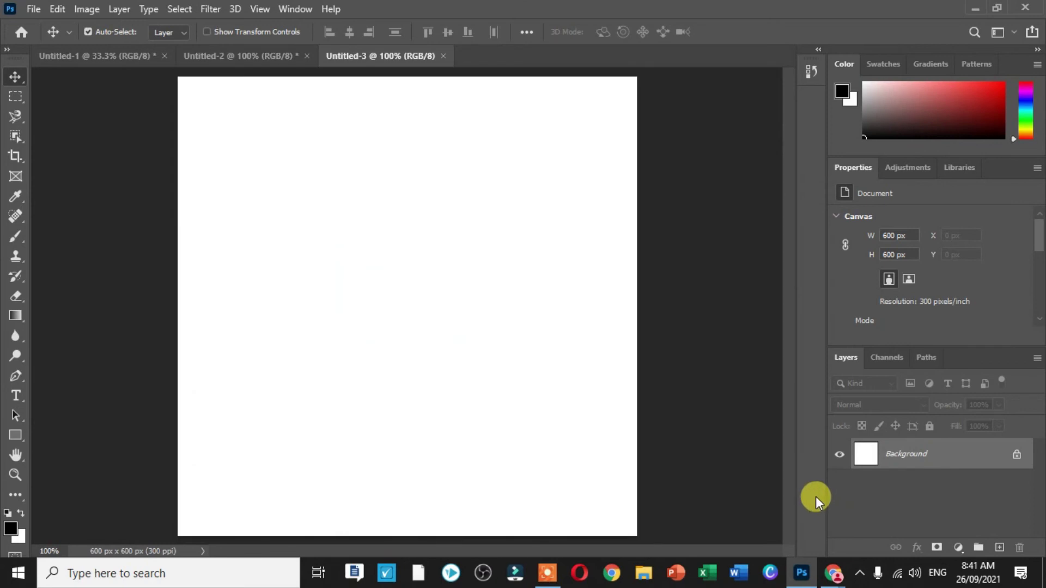
Paste the Untitled-2 portrait into Untitled-3 and scale it to fill the 600 px canvas
{"action": "left_click", "coordinate": [250, 55]}
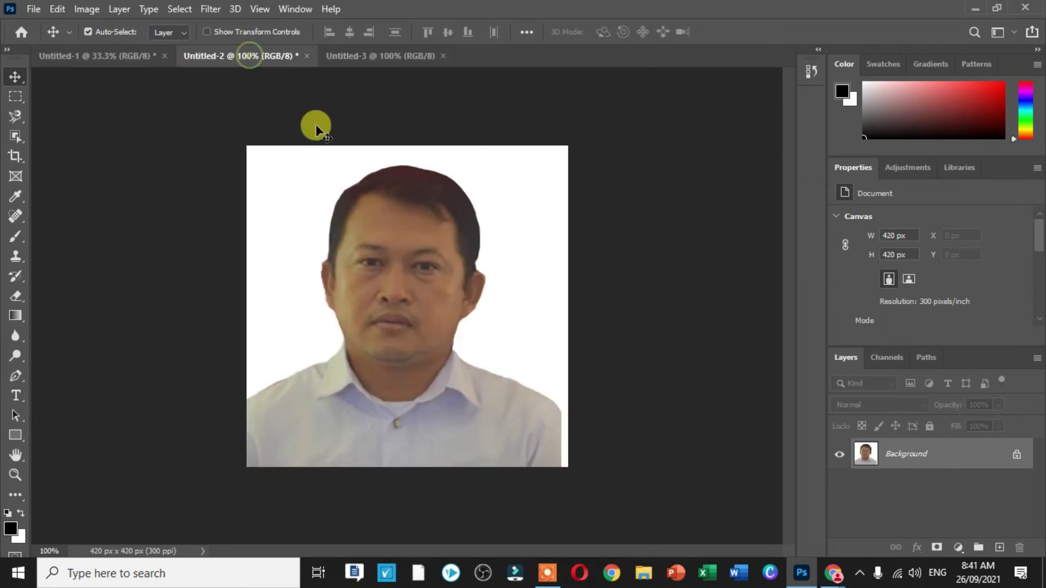
{"action": "key", "text": "ctrl+a"}
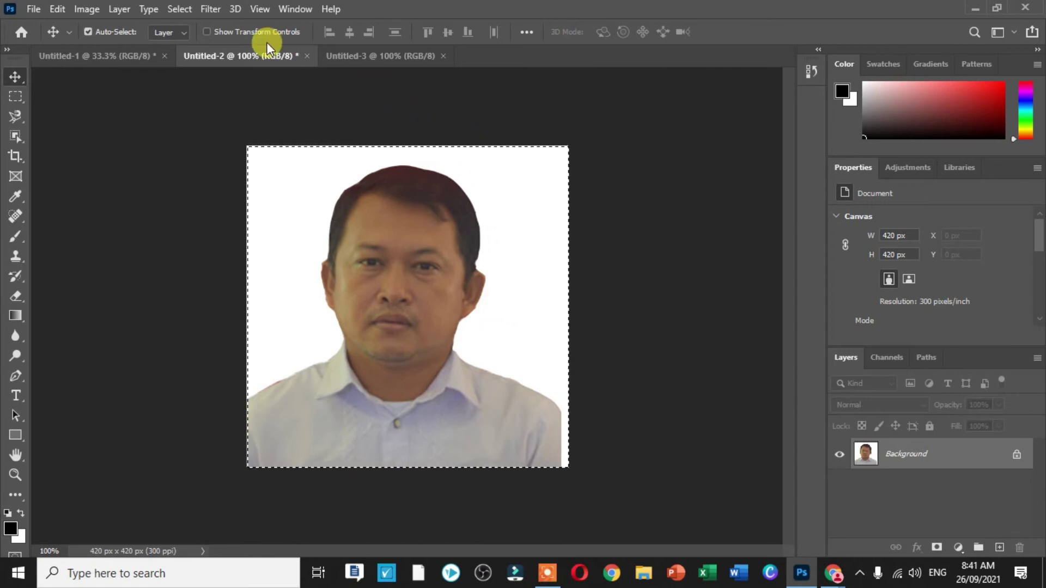
{"action": "left_click", "coordinate": [366, 56]}
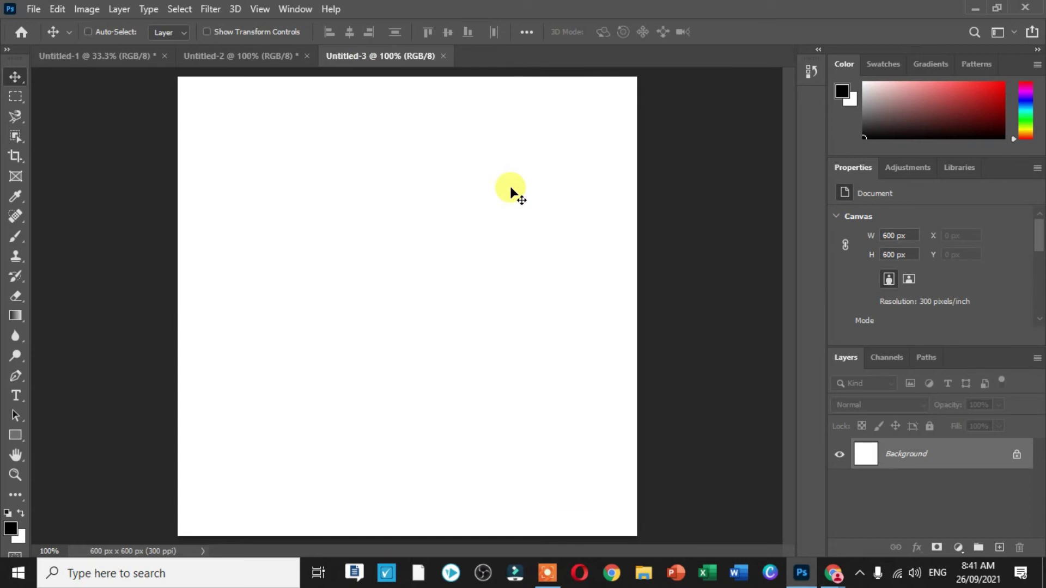
{"action": "key", "text": "ctrl+v"}
{"action": "key", "text": "ctrl+t"}
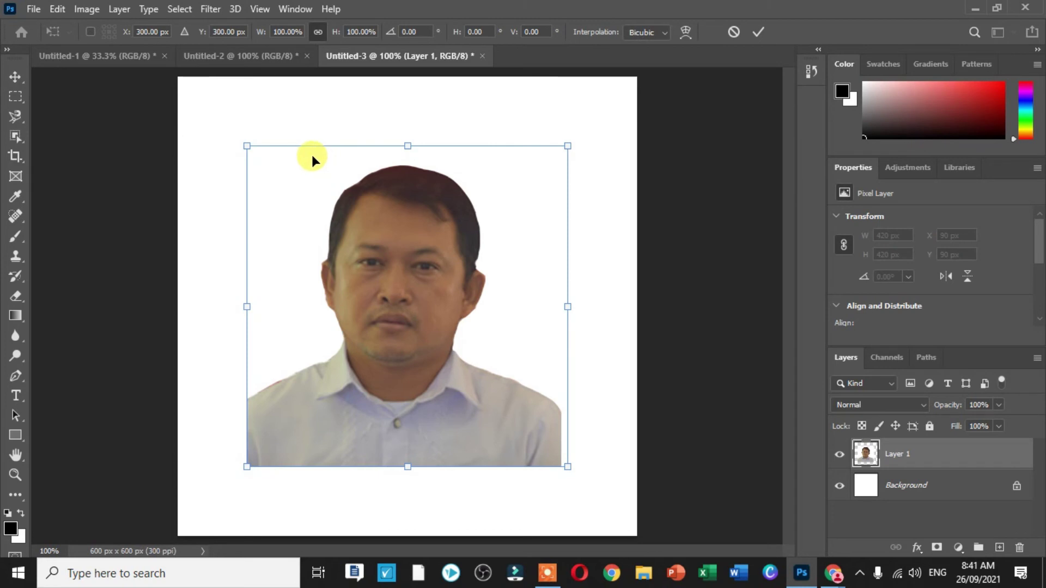
{"action": "left_click_drag", "start_coordinate": [248, 143], "coordinate": [183, 71]}
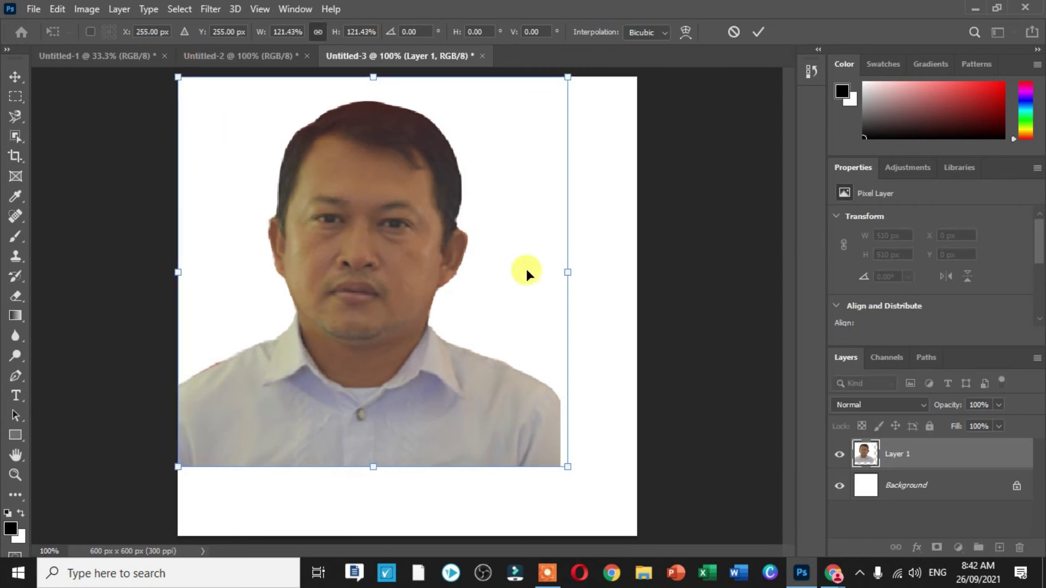
{"action": "mouse_move", "coordinate": [567, 467]}
{"action": "left_mouse_down"}
{"action": "mouse_move", "coordinate": [644, 534]}
{"action": "mouse_move", "coordinate": [632, 531]}
{"action": "left_mouse_up"}
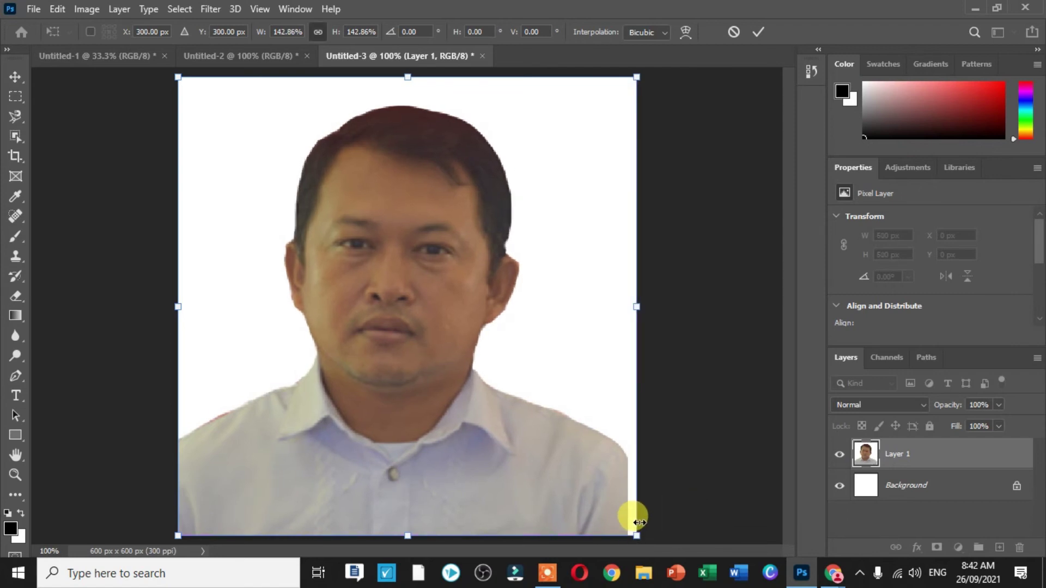
{"action": "left_click", "coordinate": [15, 76]}
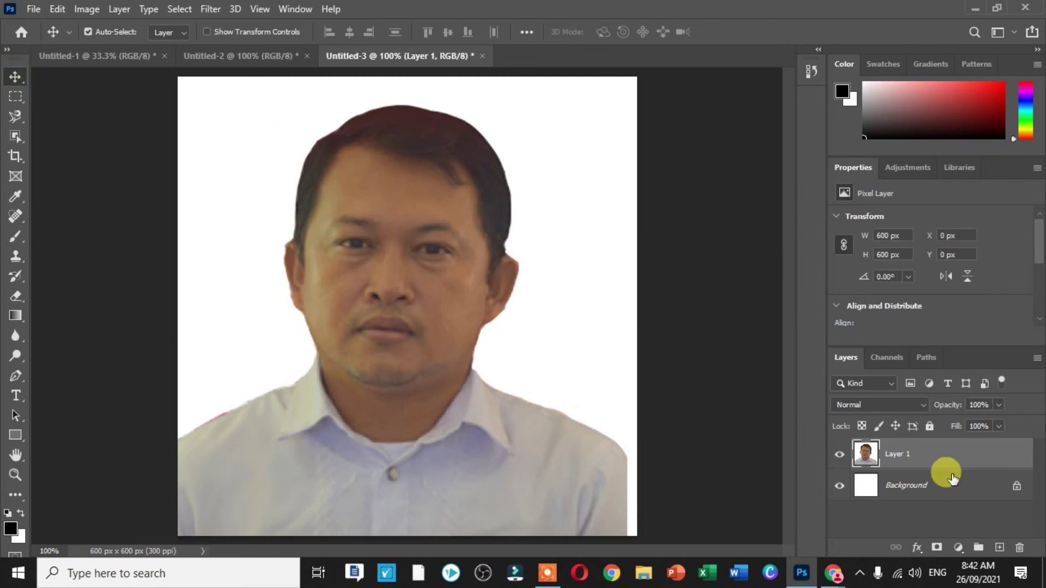
Merge the portrait into the Background layer, select all, and return to Untitled-1
{"action": "left_click", "coordinate": [925, 480], "text": "ctrl"}
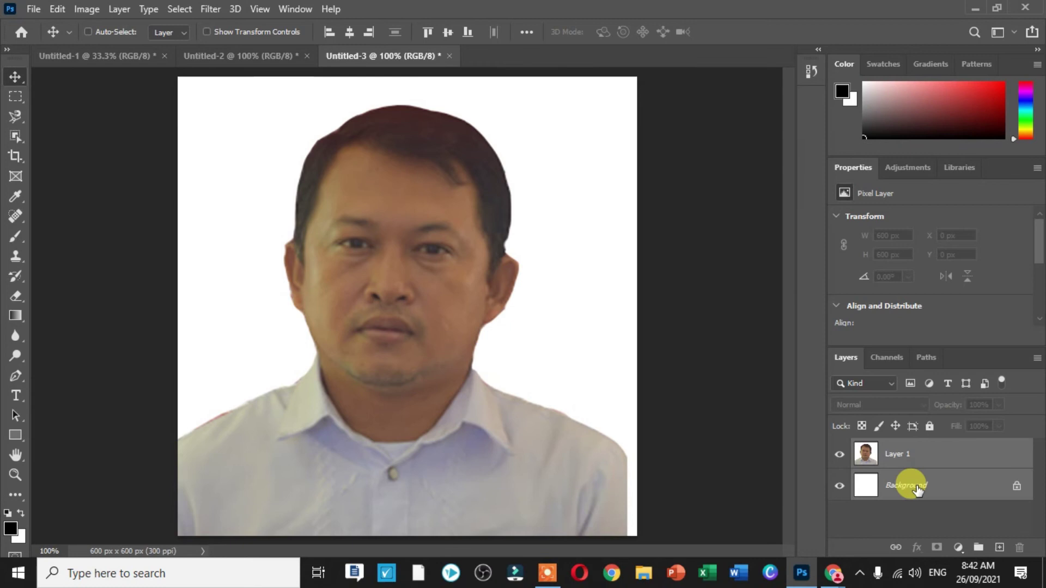
{"action": "key", "text": "ctrl+e"}
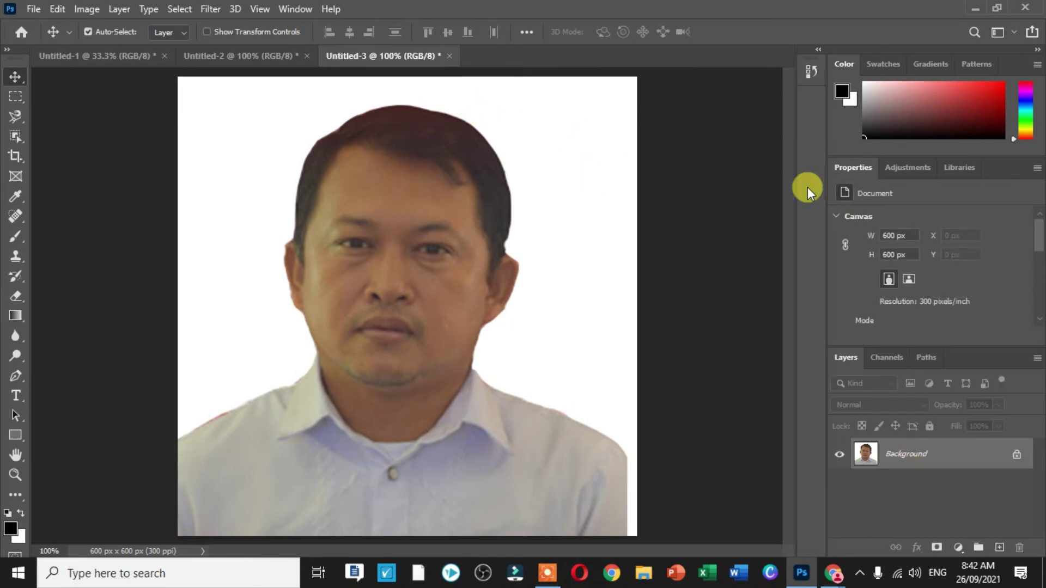
{"action": "key", "text": "ctrl+a"}
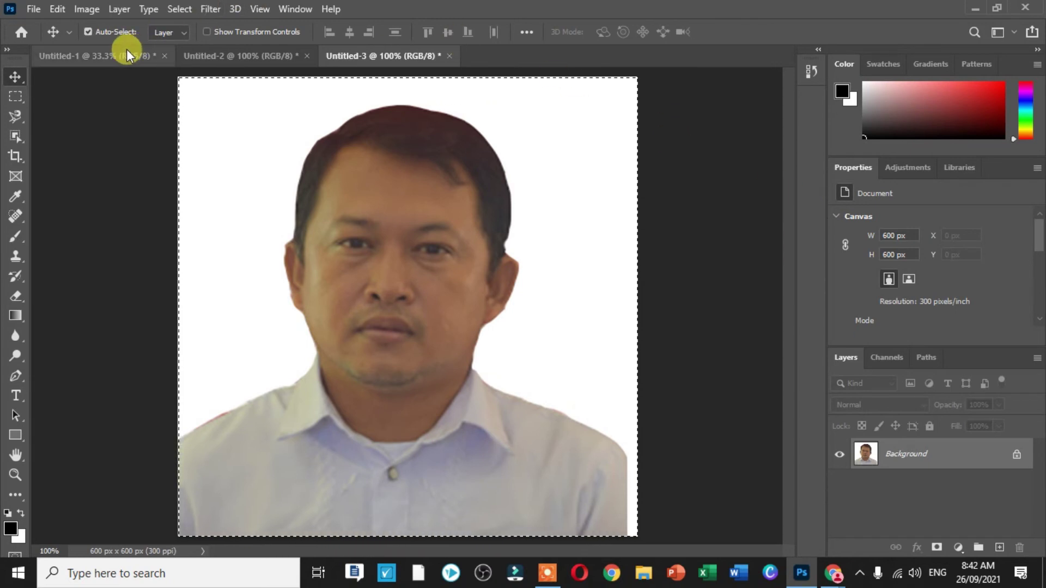
{"action": "left_click", "coordinate": [149, 56]}
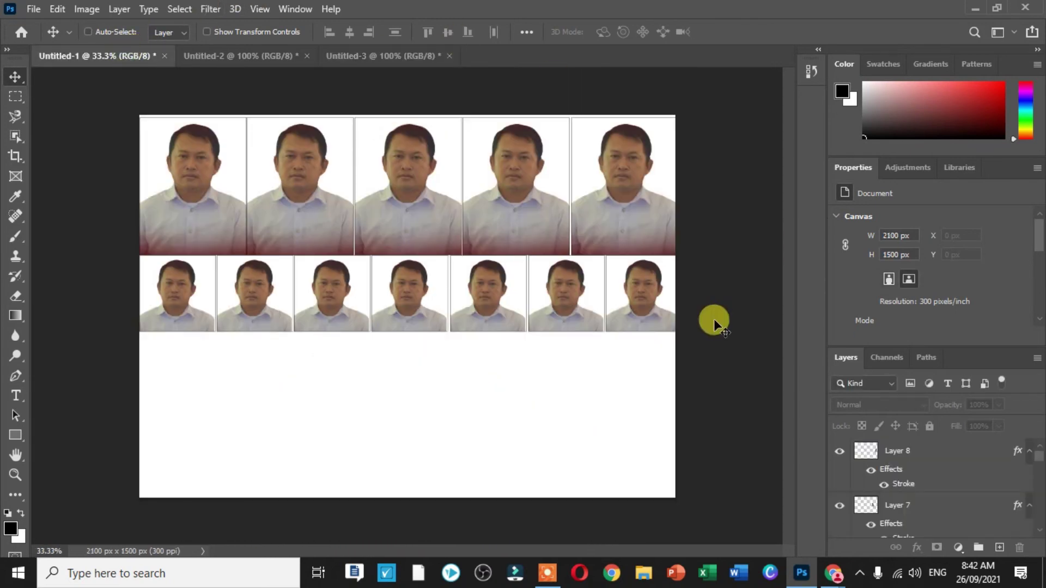
Paste the portrait as Layer 9 in the bottom-left corner with a 1 px black stroke
{"action": "key", "text": "ctrl+v"}
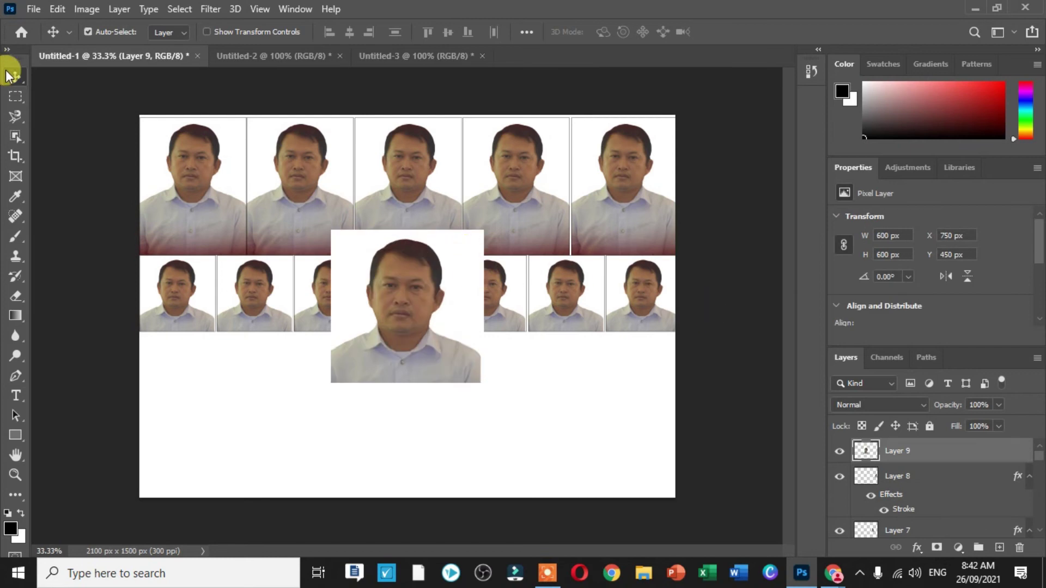
{"action": "left_click_drag", "start_coordinate": [379, 281], "coordinate": [188, 397]}
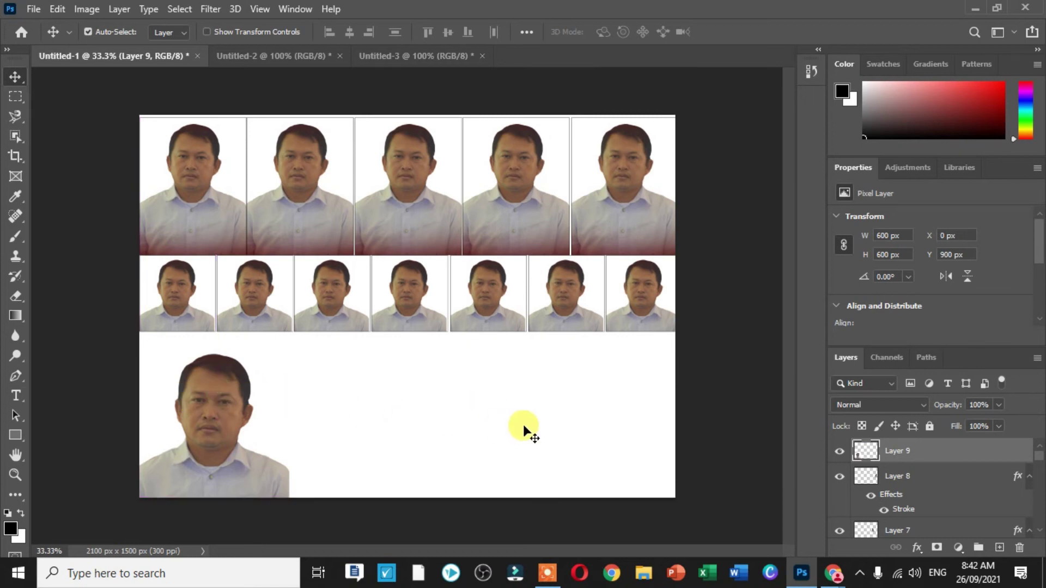
{"action": "left_click", "coordinate": [919, 546]}
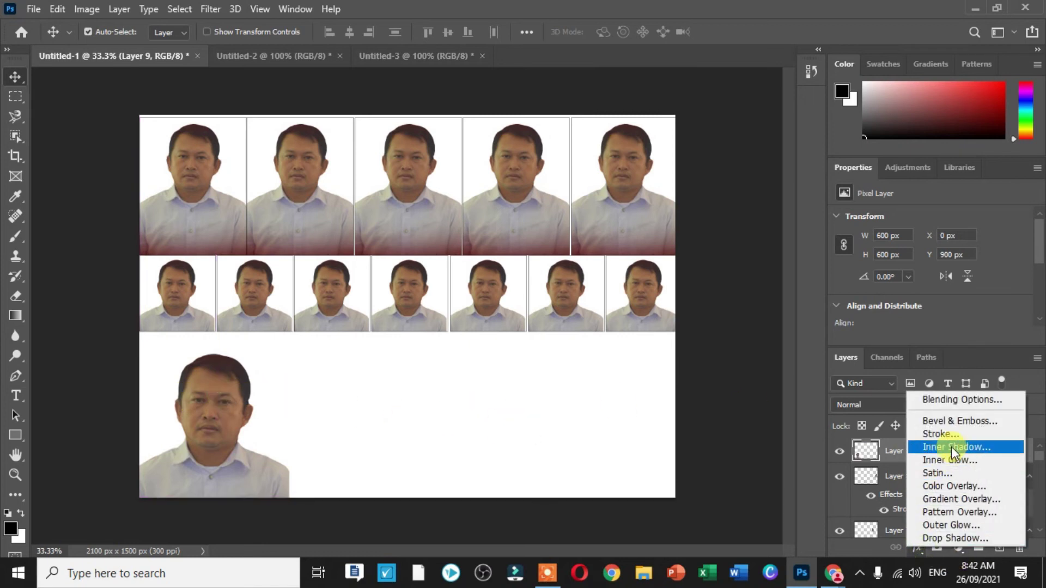
{"action": "left_click", "coordinate": [956, 434]}
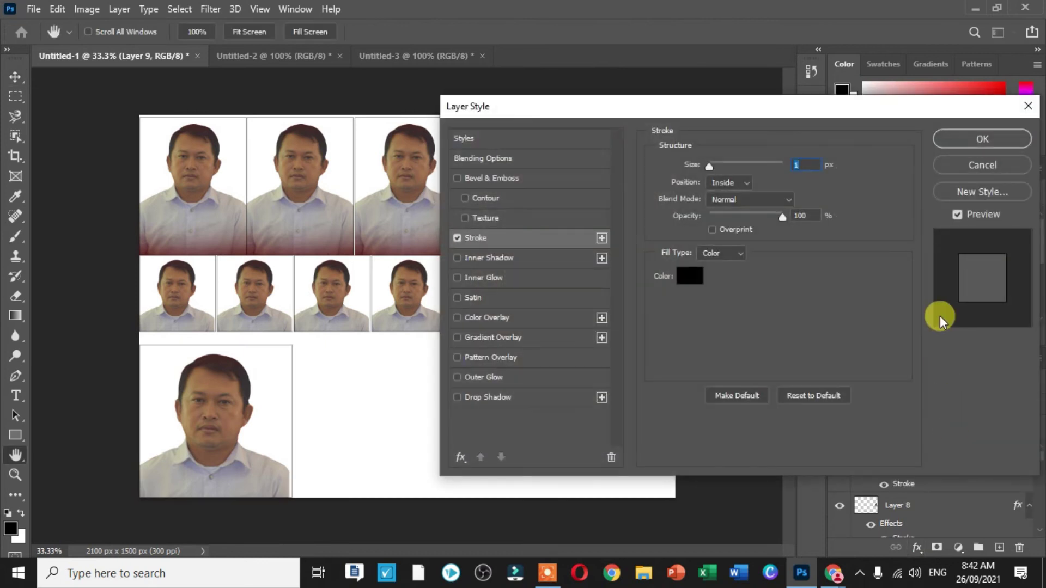
{"action": "left_click", "coordinate": [1005, 141]}
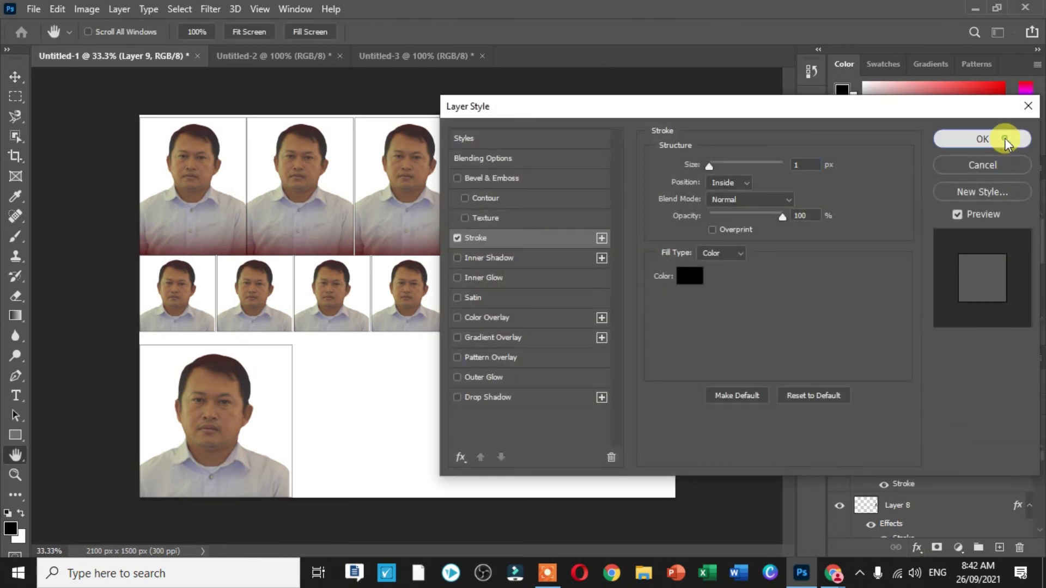
{"action": "left_click", "coordinate": [363, 389]}
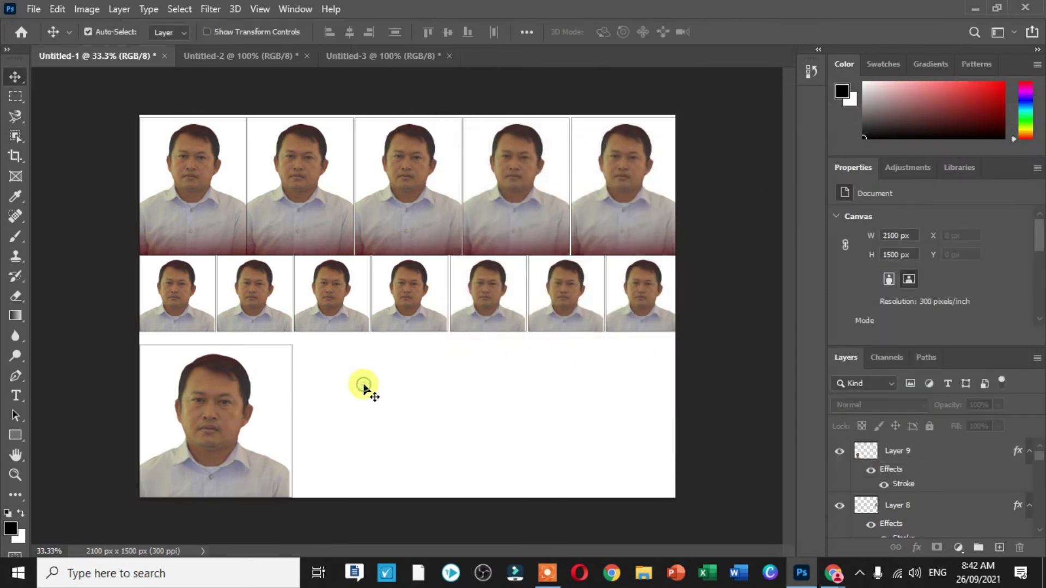
{"action": "left_click", "coordinate": [271, 406]}
Duplicate Layer 9 and place the copy to the right of the first portrait
{"action": "right_click", "coordinate": [930, 450]}
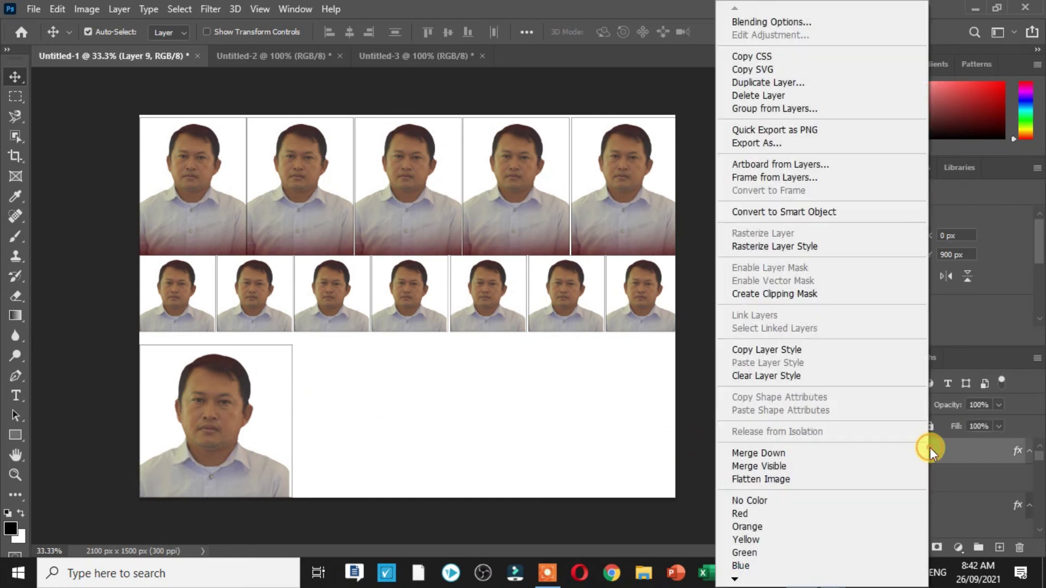
{"action": "left_click", "coordinate": [853, 82]}
{"action": "left_click", "coordinate": [651, 146]}
{"action": "mouse_move", "coordinate": [263, 420]}
{"action": "left_mouse_down"}
{"action": "mouse_move", "coordinate": [410, 425]}
{"action": "mouse_move", "coordinate": [401, 428]}
{"action": "left_mouse_up"}
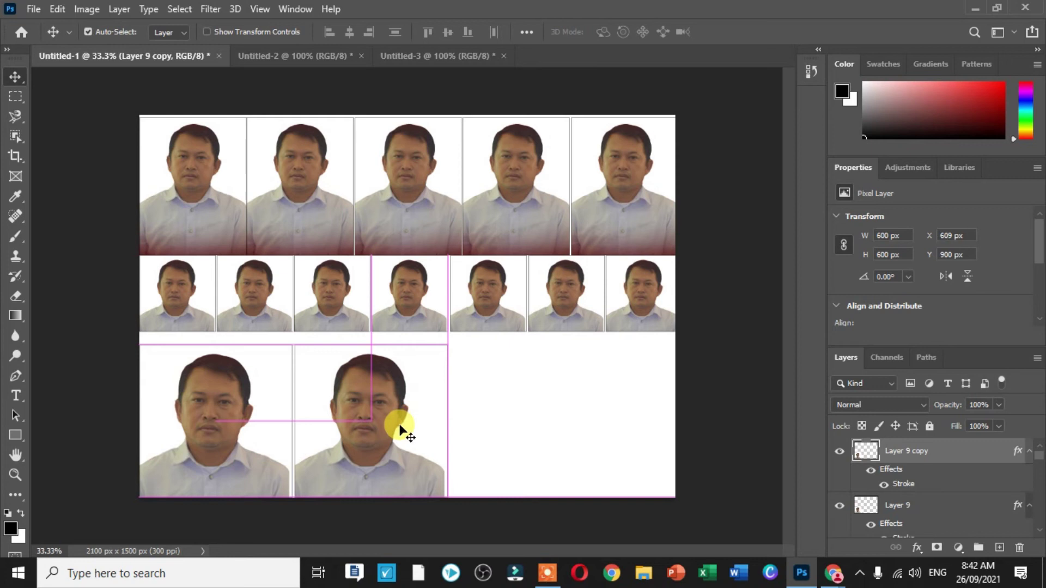
Paste a third portrait as Layer 10 in the bottom row with a stroke
{"action": "key", "text": "ctrl+v"}
{"action": "mouse_move", "coordinate": [443, 292]}
{"action": "left_mouse_down"}
{"action": "mouse_move", "coordinate": [553, 403]}
{"action": "mouse_move", "coordinate": [584, 412]}
{"action": "left_mouse_up"}
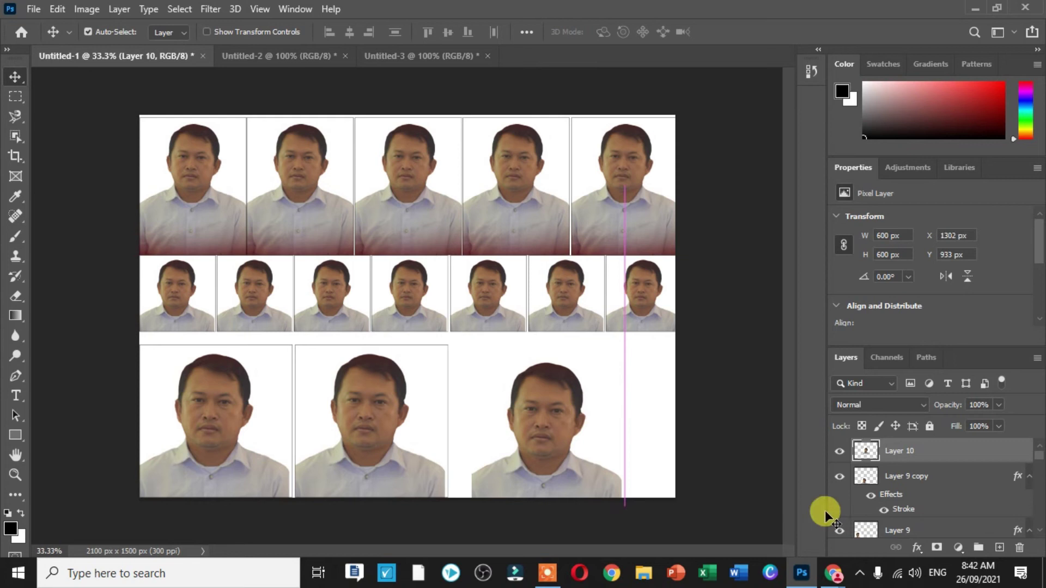
{"action": "left_click", "coordinate": [917, 548]}
{"action": "left_click", "coordinate": [943, 435]}
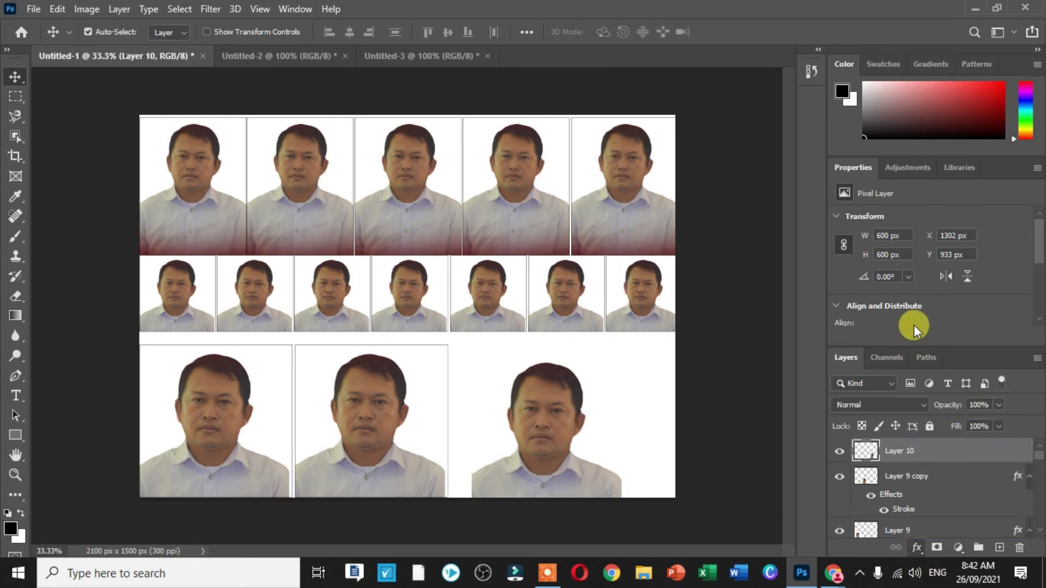
{"action": "left_click", "coordinate": [992, 136]}
{"action": "left_click_drag", "start_coordinate": [505, 433], "coordinate": [487, 425]}
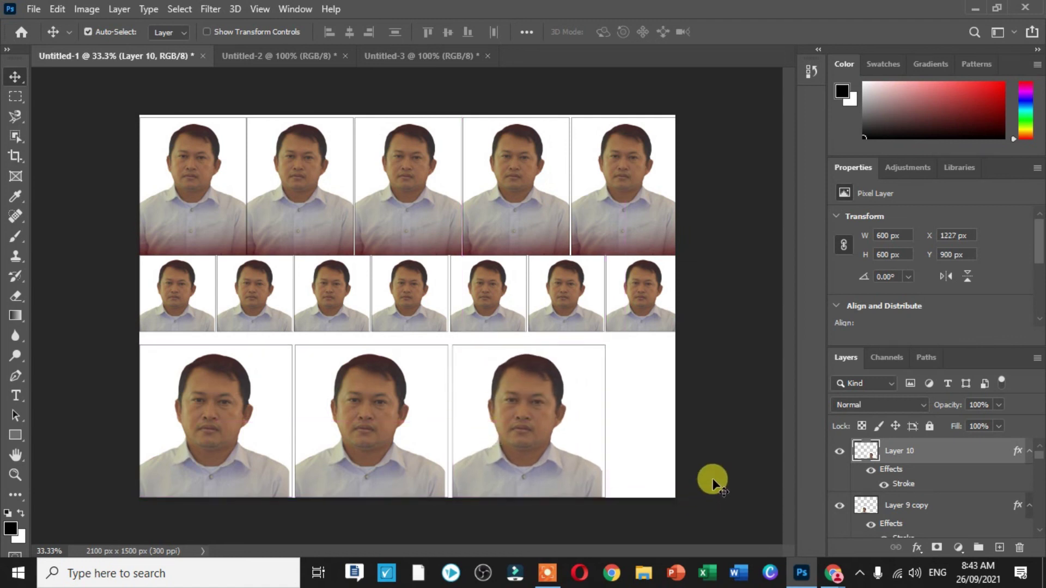
Nudge the middle and right bottom portraits left to close the gaps
{"action": "left_click", "coordinate": [380, 439]}
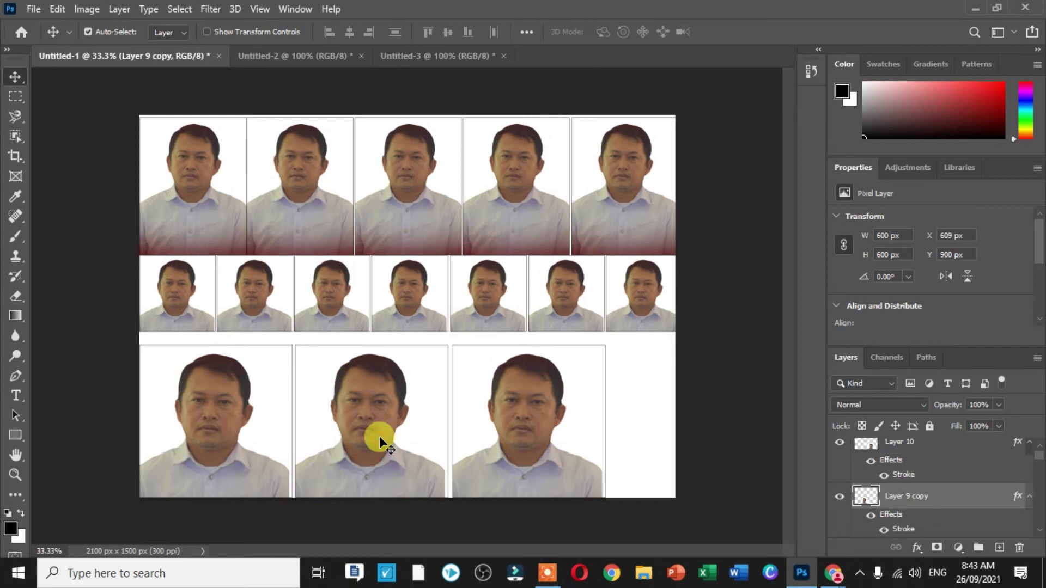
{"action": "key", "text": "Left"}
{"action": "key", "text": "Left"}
{"action": "key", "text": "Left"}
{"action": "key", "text": "Left"}
{"action": "key", "text": "Left"}
{"action": "key", "text": "Left"}
{"action": "key", "text": "Left"}
{"action": "key", "text": "Left"}
{"action": "key", "text": "Left"}
{"action": "left_click", "coordinate": [544, 378]}
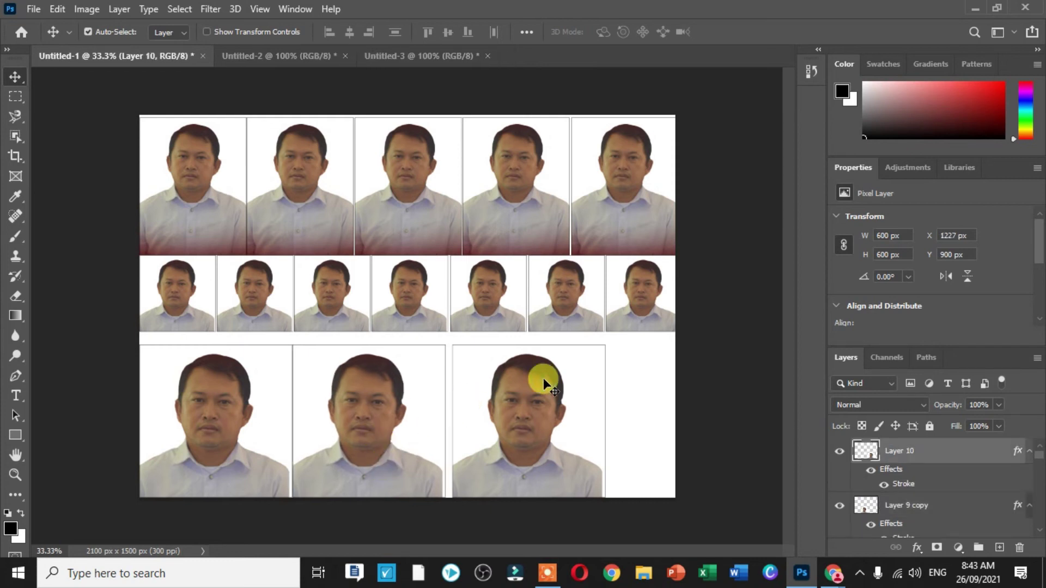
{"action": "key", "text": "Left"}
{"action": "key", "text": "Left"}
{"action": "key", "text": "Left"}
{"action": "key", "text": "Left"}
{"action": "key", "text": "Left"}
{"action": "key", "text": "Left"}
{"action": "key", "text": "Left"}
{"action": "key", "text": "Left"}
{"action": "key", "text": "Left"}
{"action": "key", "text": "Left"}
{"action": "key", "text": "Left"}
{"action": "key", "text": "Left"}
{"action": "key", "text": "Left"}
{"action": "key", "text": "Left"}
{"action": "key", "text": "Left"}
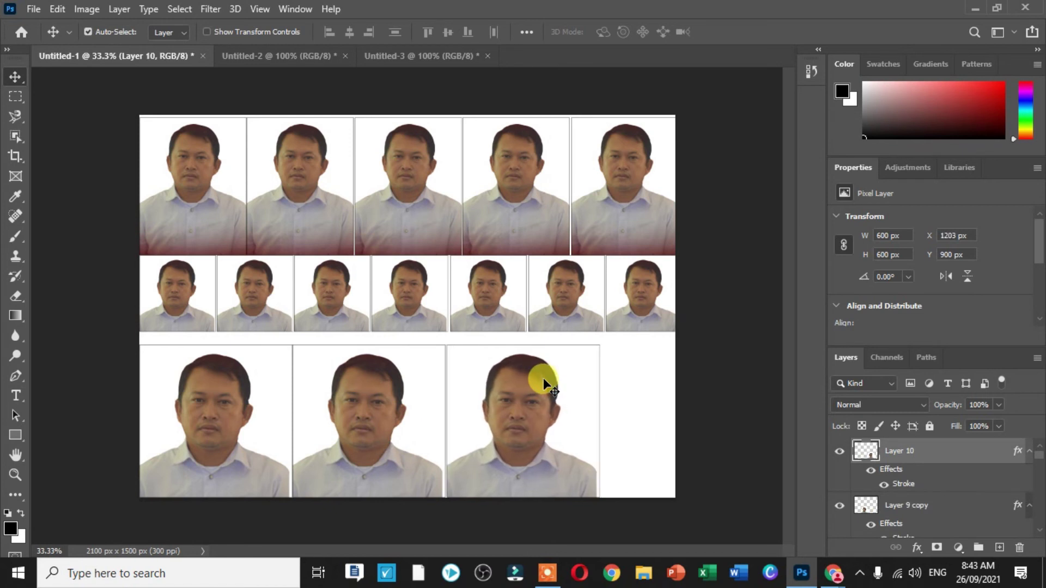
{"action": "left_click", "coordinate": [616, 300]}
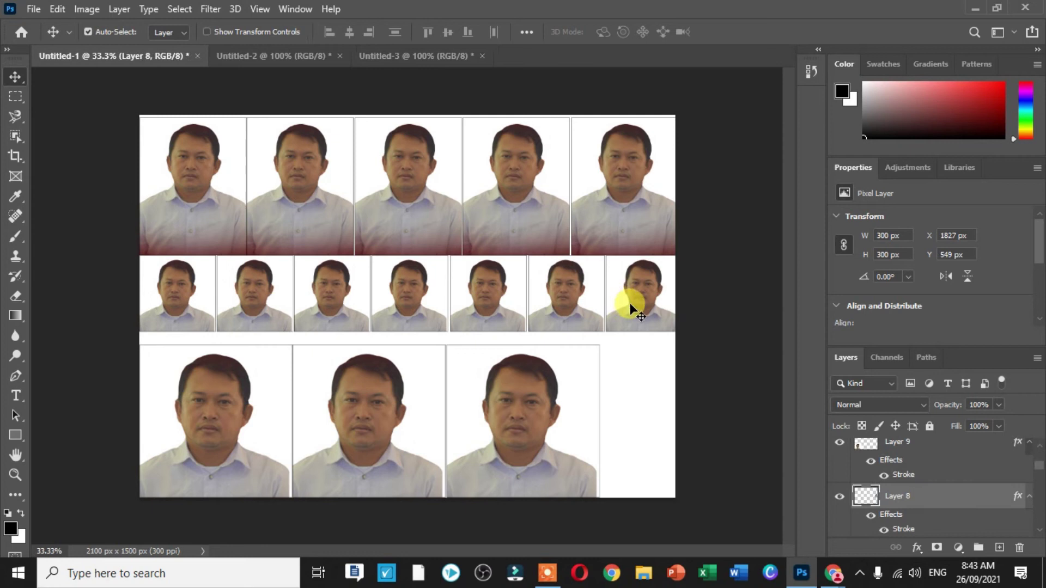
Duplicate the small square Layer 8 and move the copy into the bottom-right slot
{"action": "key", "text": "ctrl"}
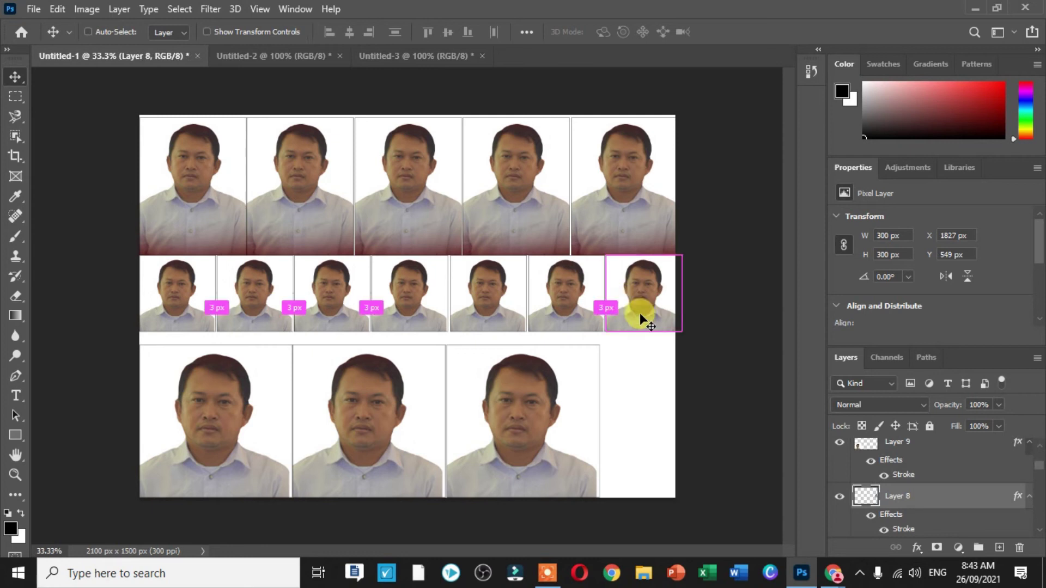
{"action": "right_click", "coordinate": [949, 506]}
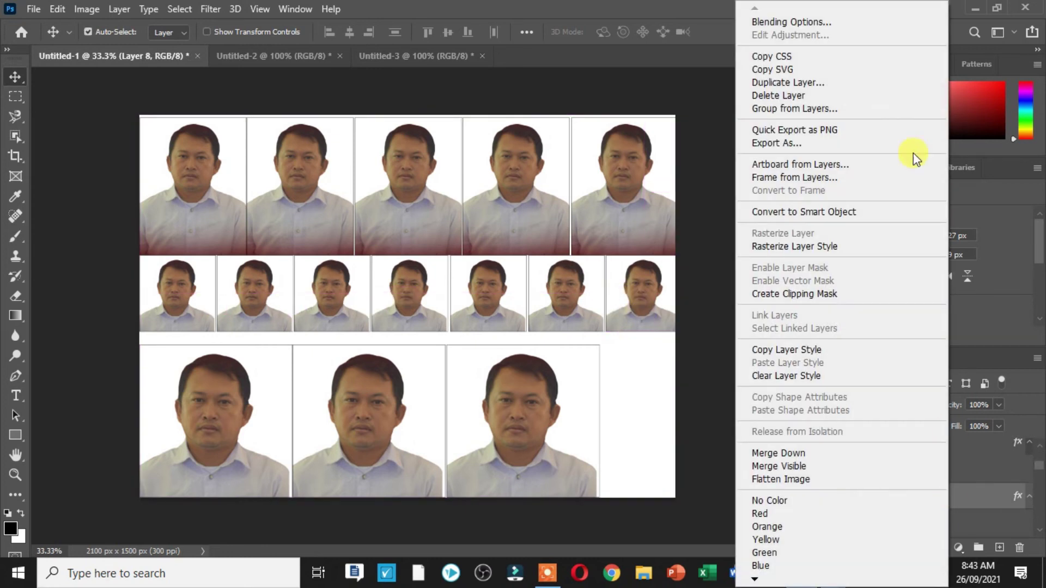
{"action": "left_click", "coordinate": [875, 87]}
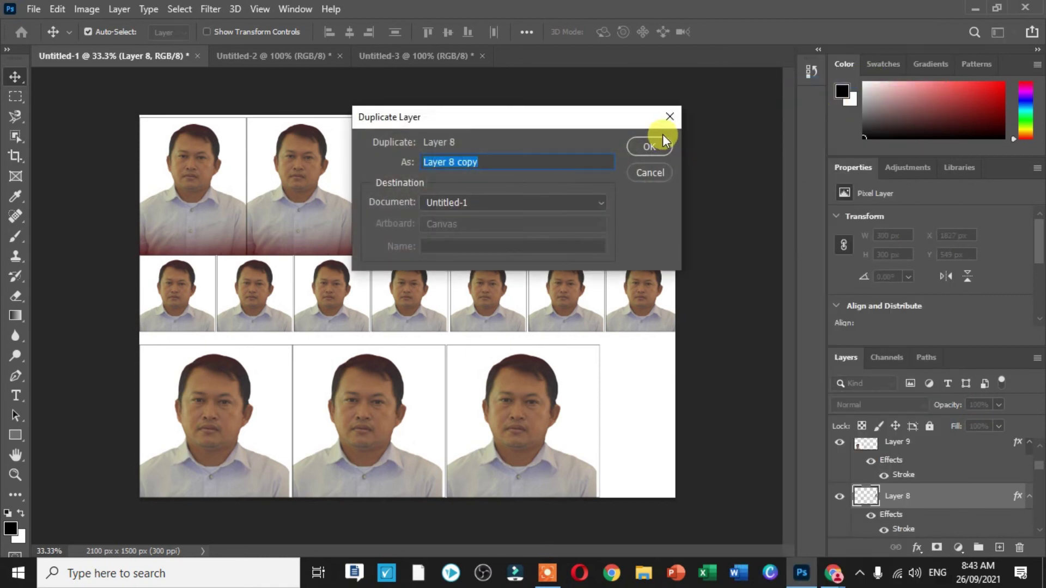
{"action": "left_click", "coordinate": [650, 146]}
{"action": "mouse_move", "coordinate": [626, 275]}
{"action": "left_mouse_down"}
{"action": "mouse_move", "coordinate": [626, 372]}
{"action": "mouse_move", "coordinate": [629, 364]}
{"action": "left_mouse_up"}
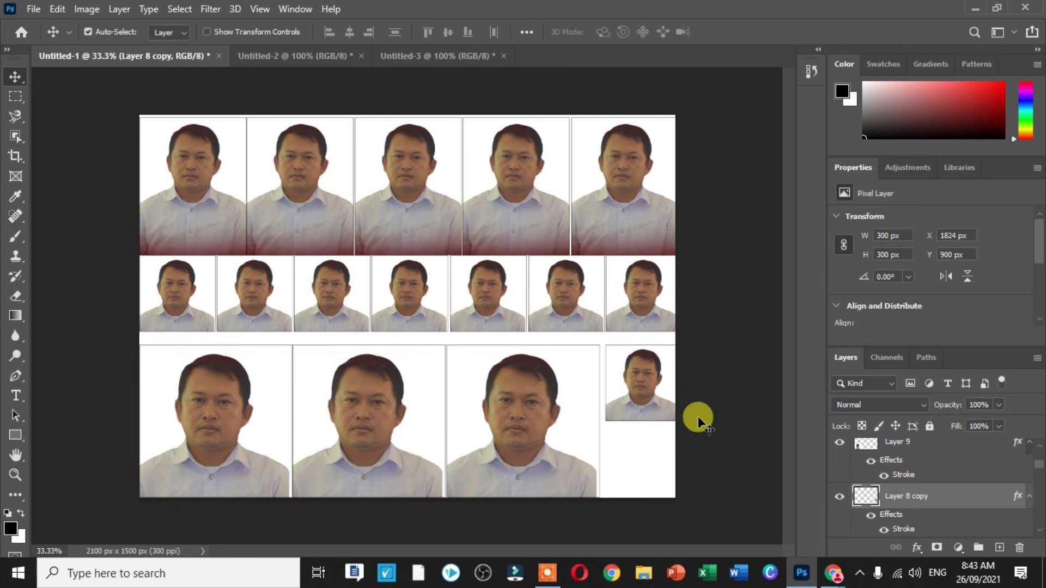
Duplicate the square again as Layer 8 copy 2 and stack it below the first
{"action": "right_click", "coordinate": [898, 498]}
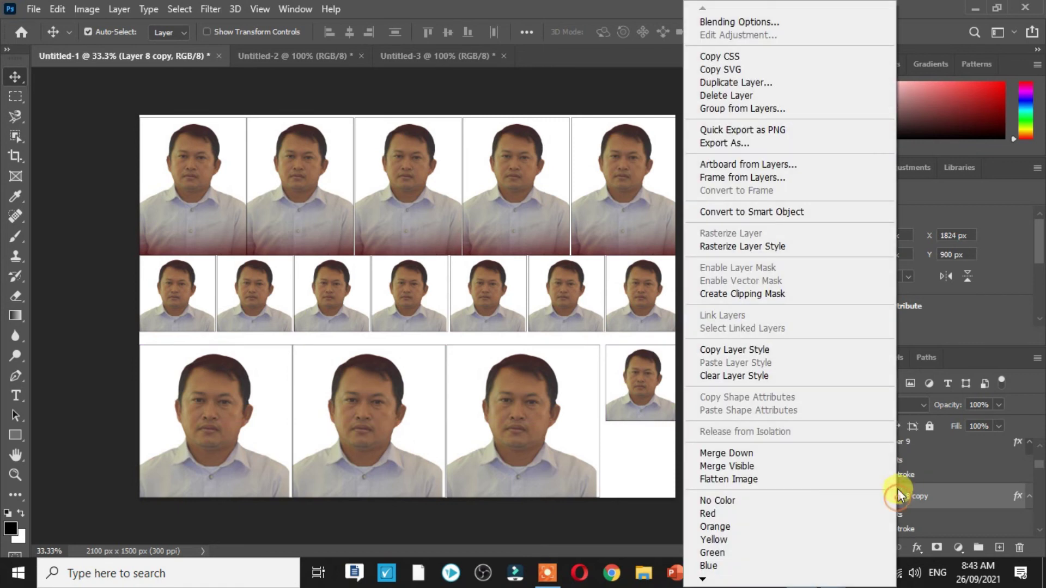
{"action": "left_click", "coordinate": [793, 84]}
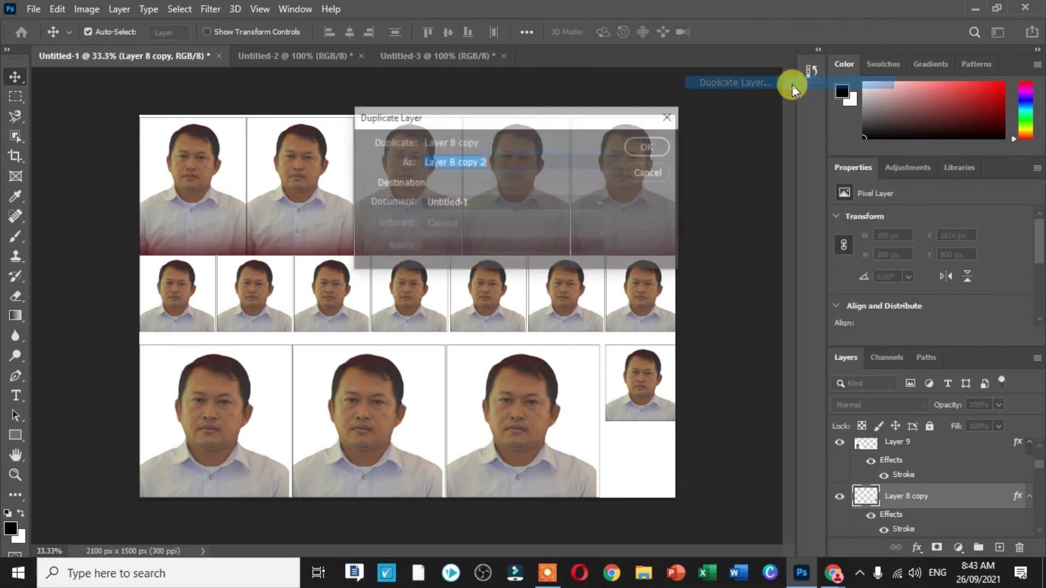
{"action": "left_click", "coordinate": [650, 147]}
{"action": "left_click_drag", "start_coordinate": [623, 332], "coordinate": [688, 448]}
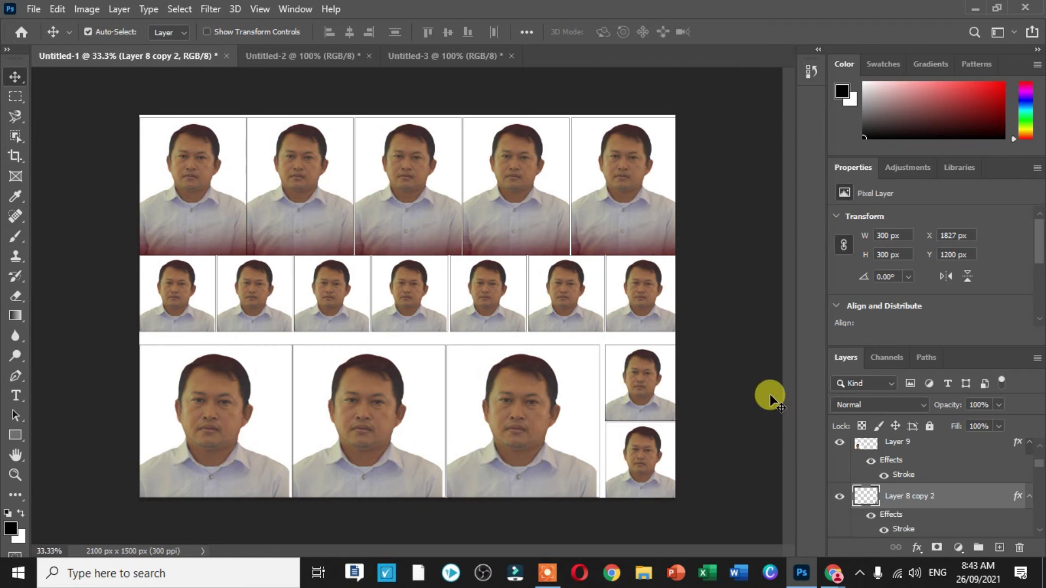
{"action": "left_click", "coordinate": [749, 382]}
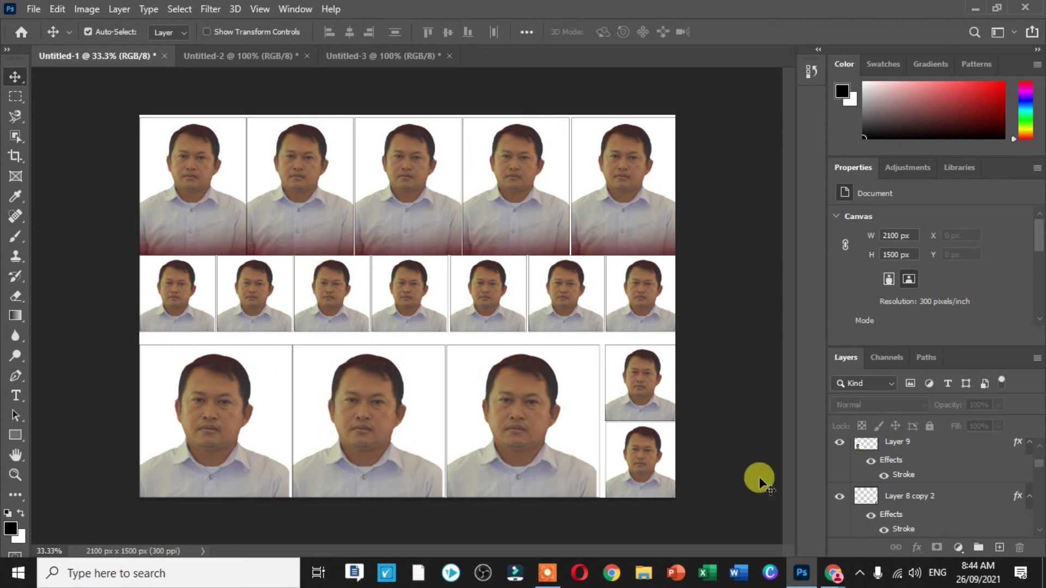
{"action": "scroll", "coordinate": [868, 525], "scroll_direction": "down", "scroll_amount": 10}
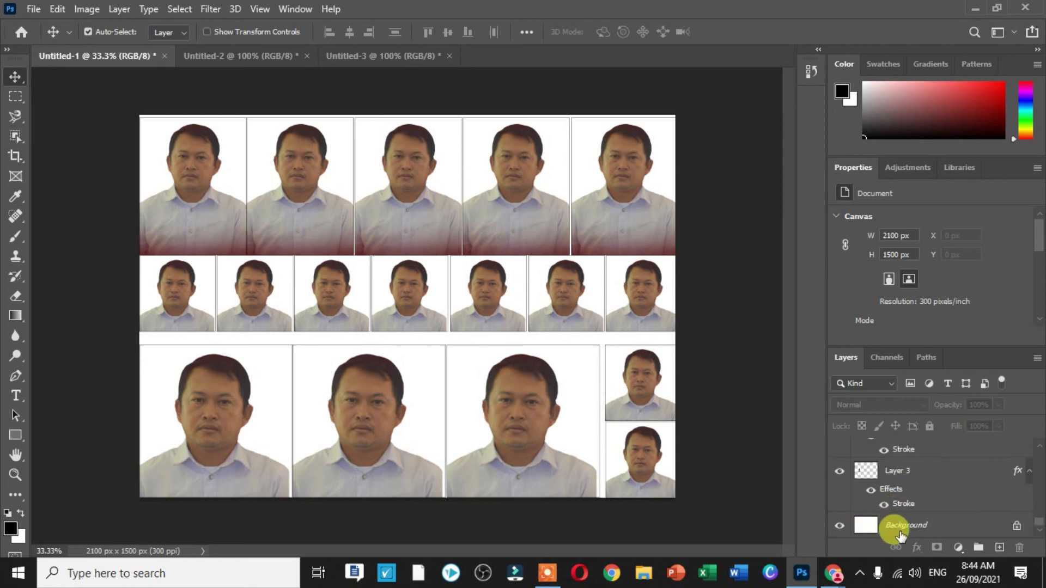
{"action": "left_click", "coordinate": [900, 536]}
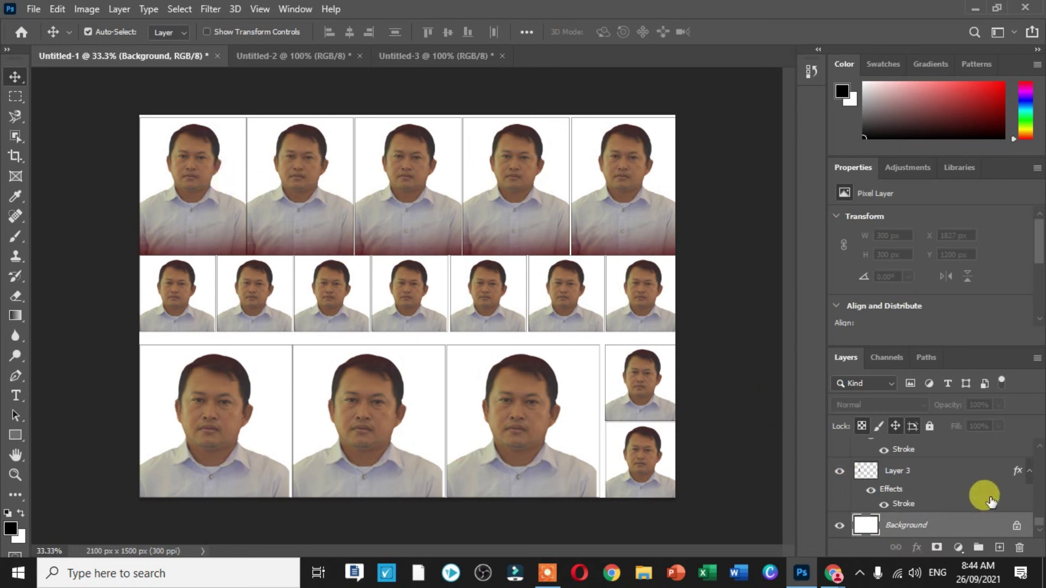
{"action": "scroll", "coordinate": [922, 485], "scroll_direction": "up", "scroll_amount": 5}
{"action": "scroll", "coordinate": [929, 487], "scroll_direction": "up", "scroll_amount": 10}
{"action": "scroll", "coordinate": [929, 486], "scroll_direction": "down", "scroll_amount": 5}
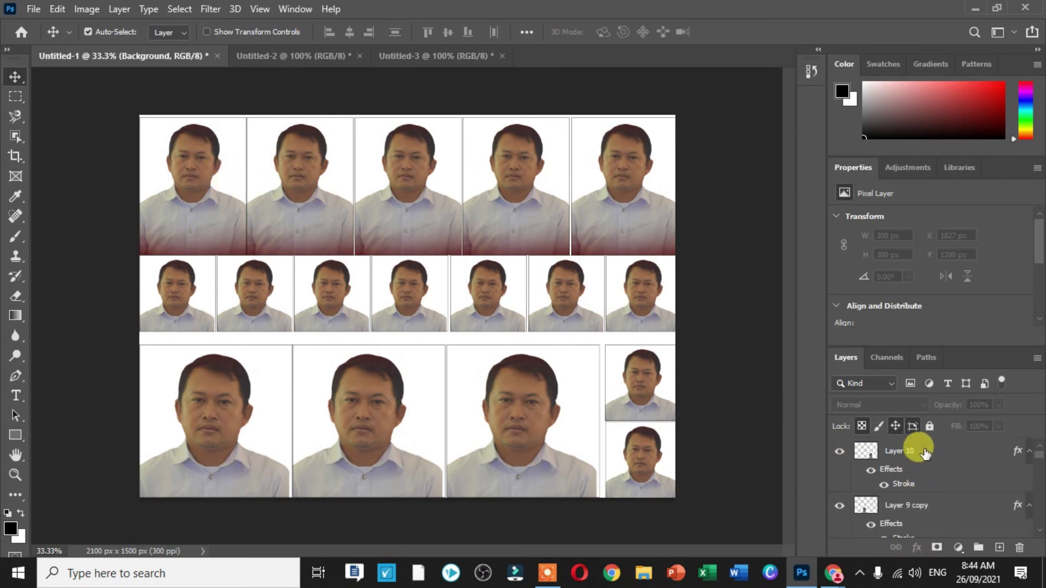
{"action": "scroll", "coordinate": [924, 475], "scroll_direction": "down", "scroll_amount": 5}
{"action": "scroll", "coordinate": [922, 491], "scroll_direction": "down", "scroll_amount": 5}
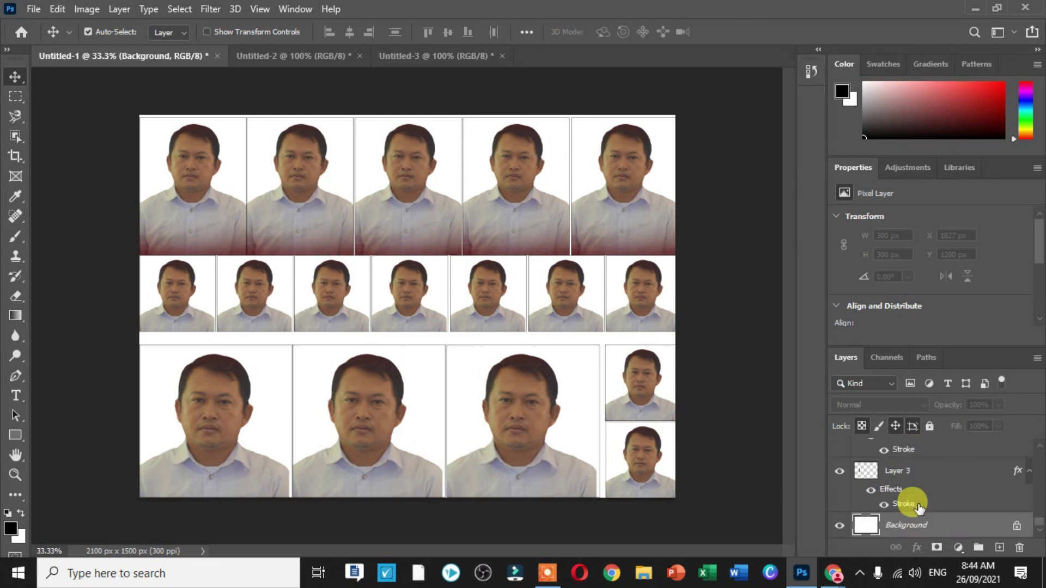